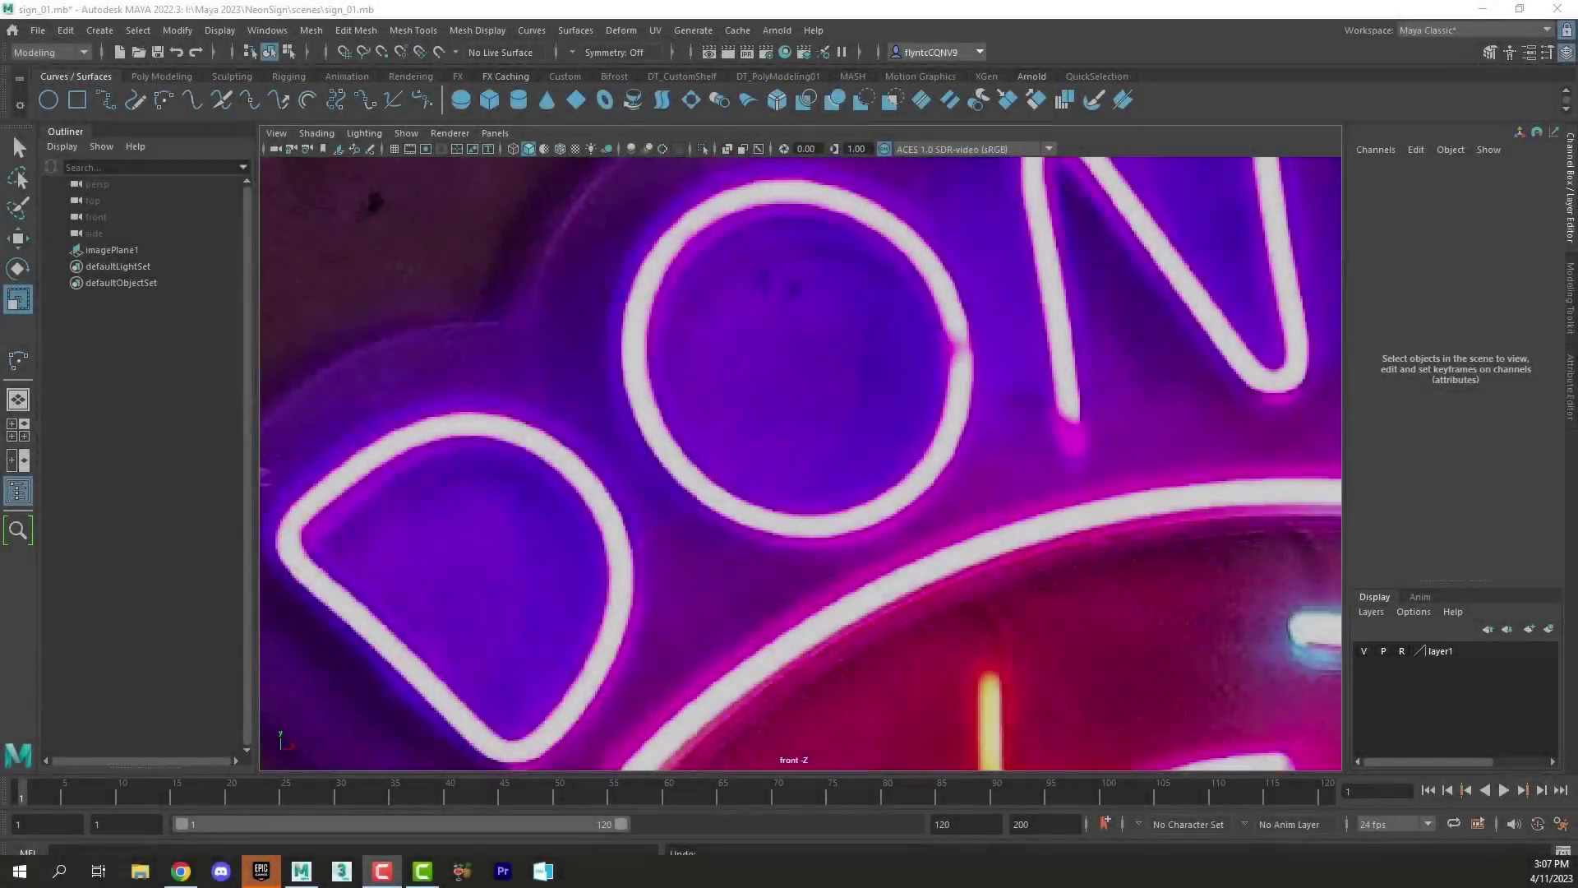
Step: Start an EP curve below the D's lower corner and trace its straight edge, sharp corner and the start of its upper edge
middle_click_drag(882, 538, 891, 469, "alt")
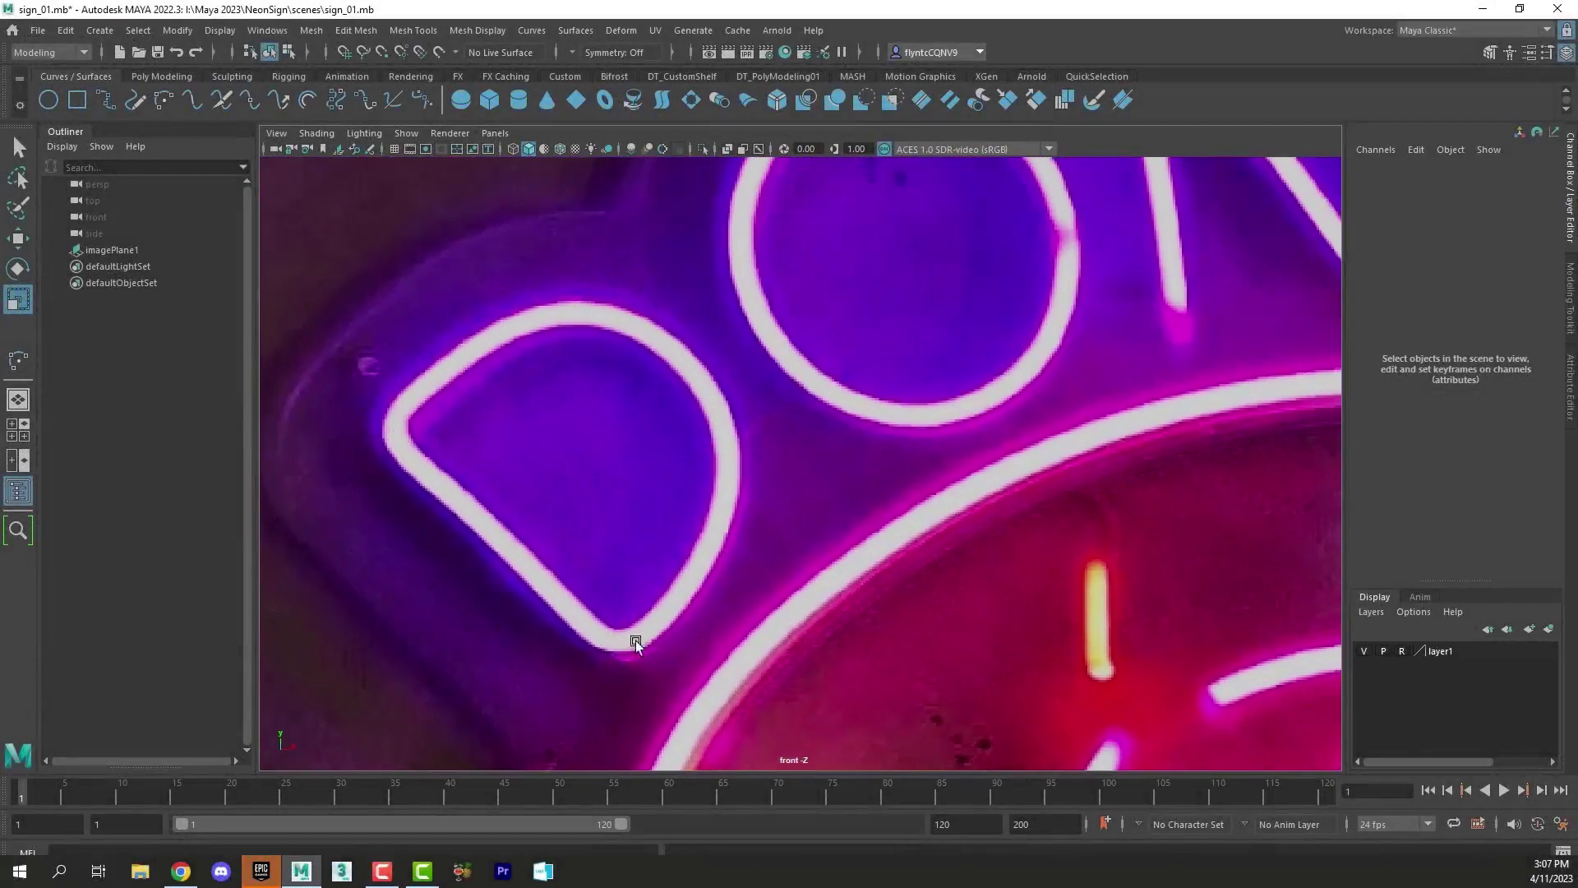
middle_click_drag(916, 458, 846, 451, "alt")
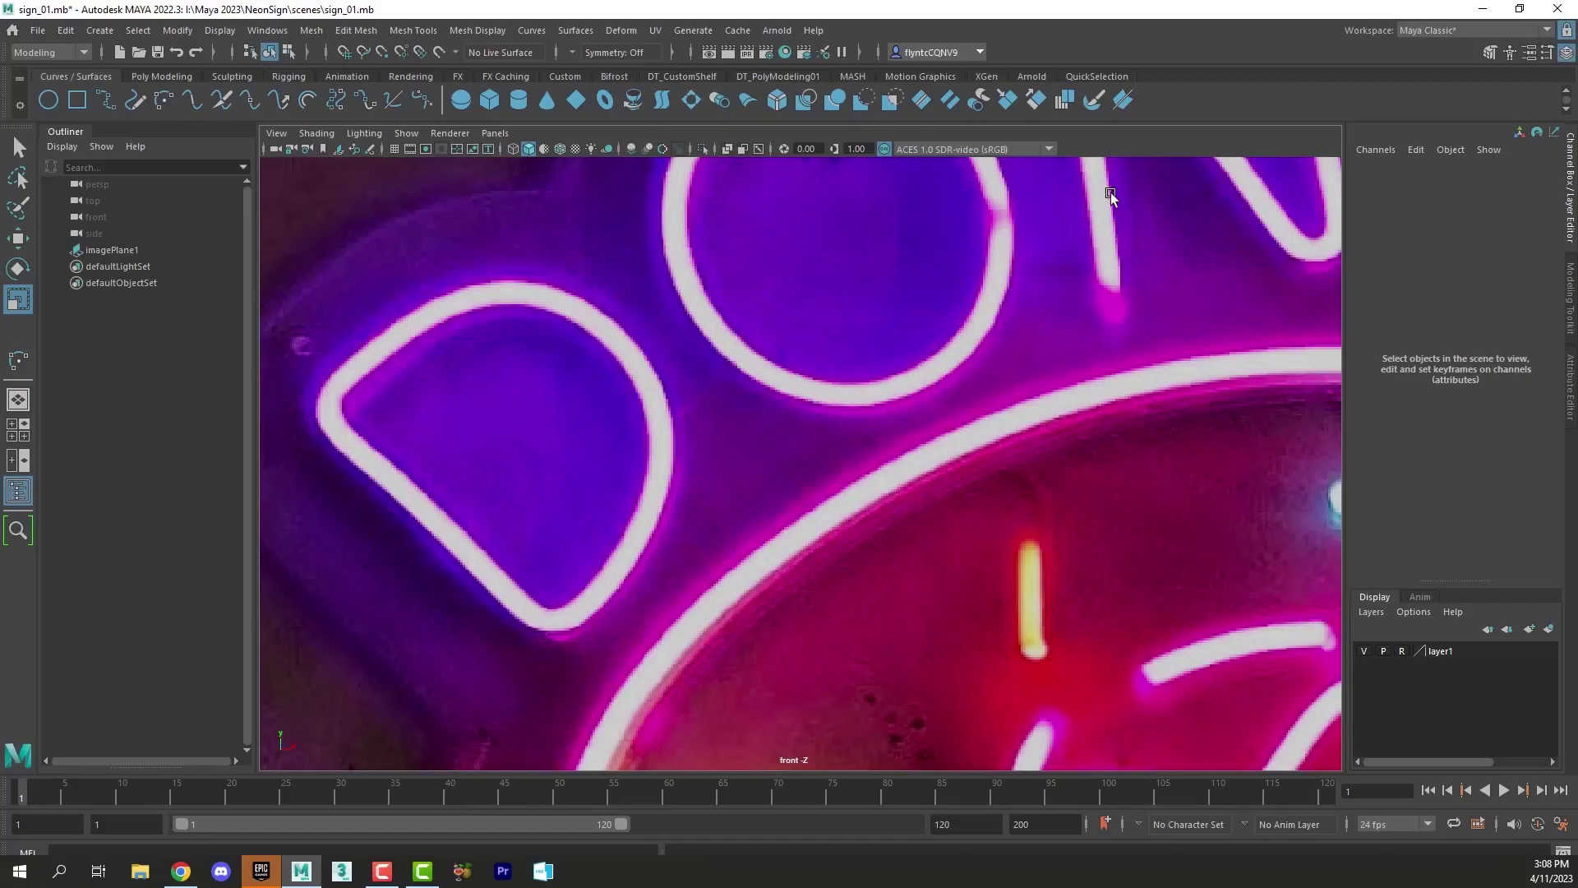
scroll(1032, 448, "up", 4)
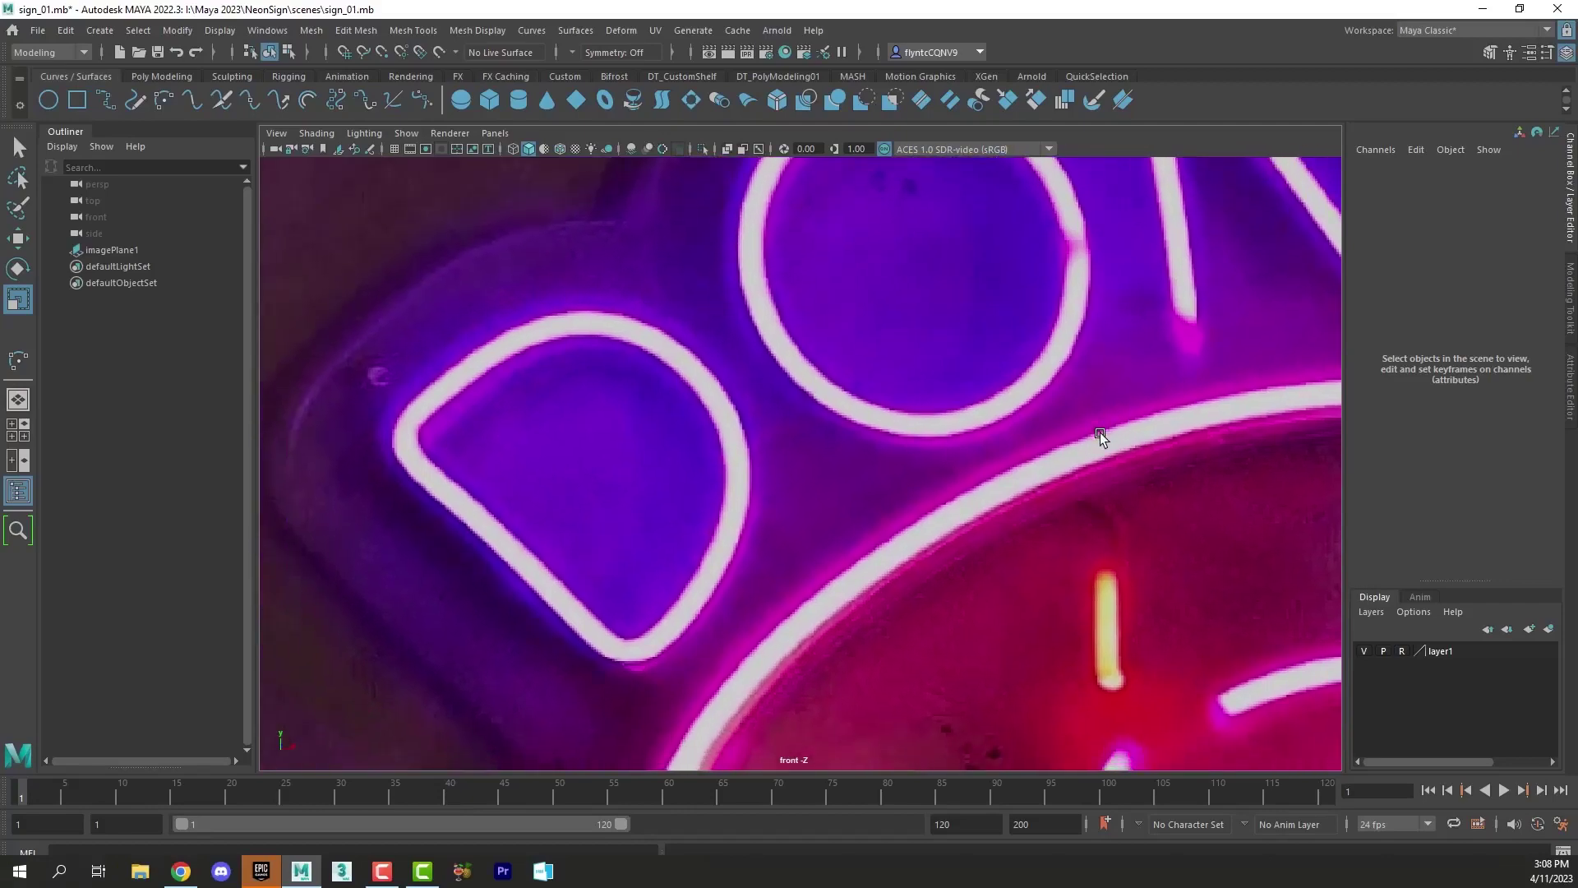
middle_click_drag(1100, 432, 1096, 432, "alt")
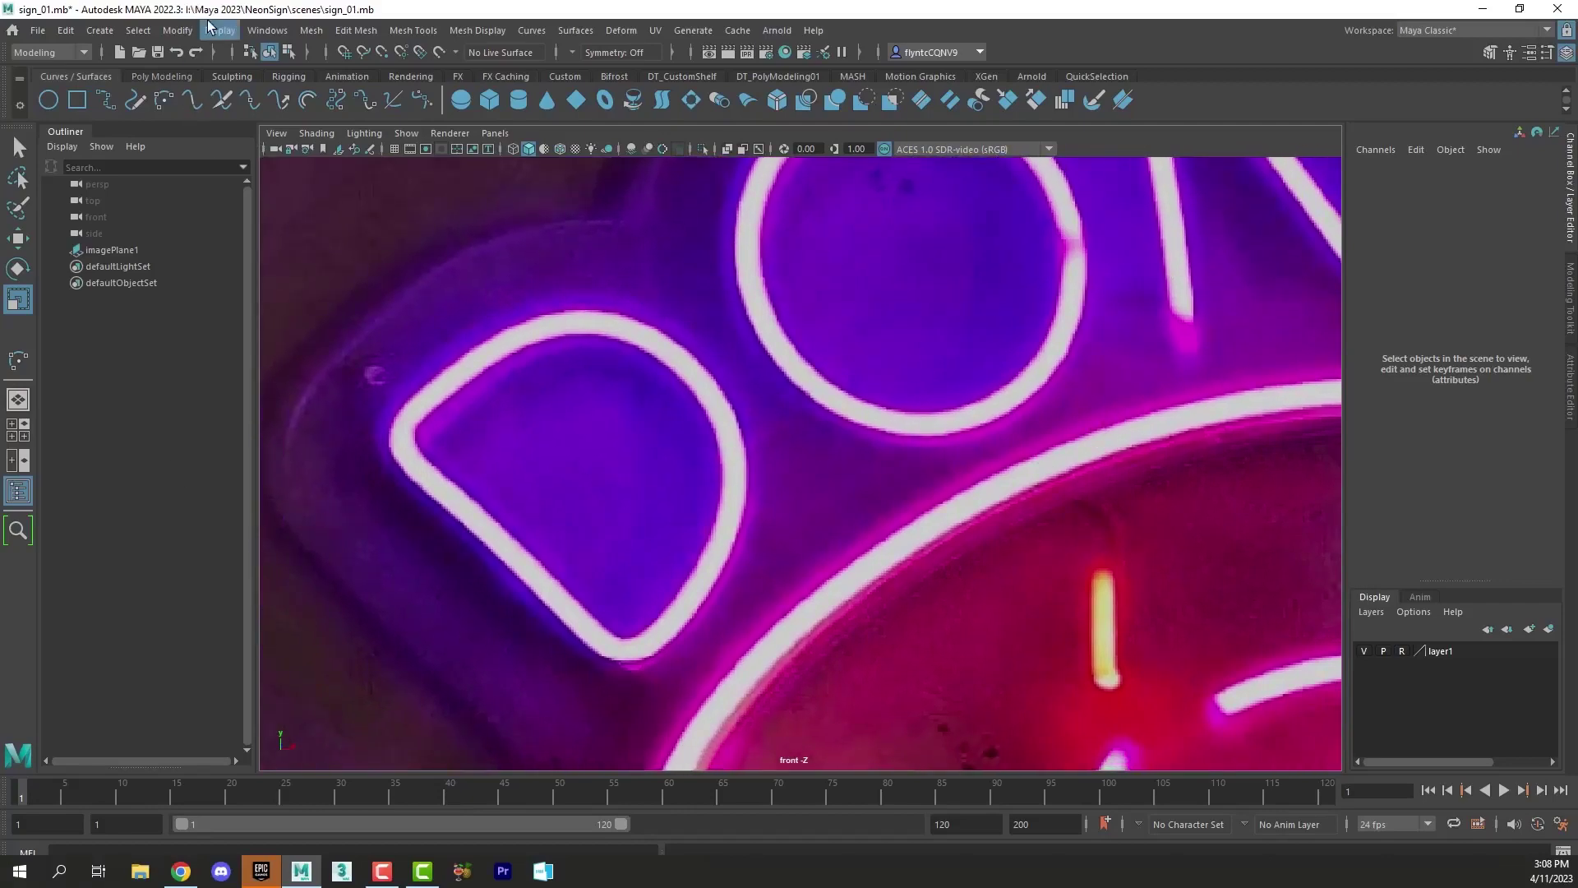
left_click(98, 31)
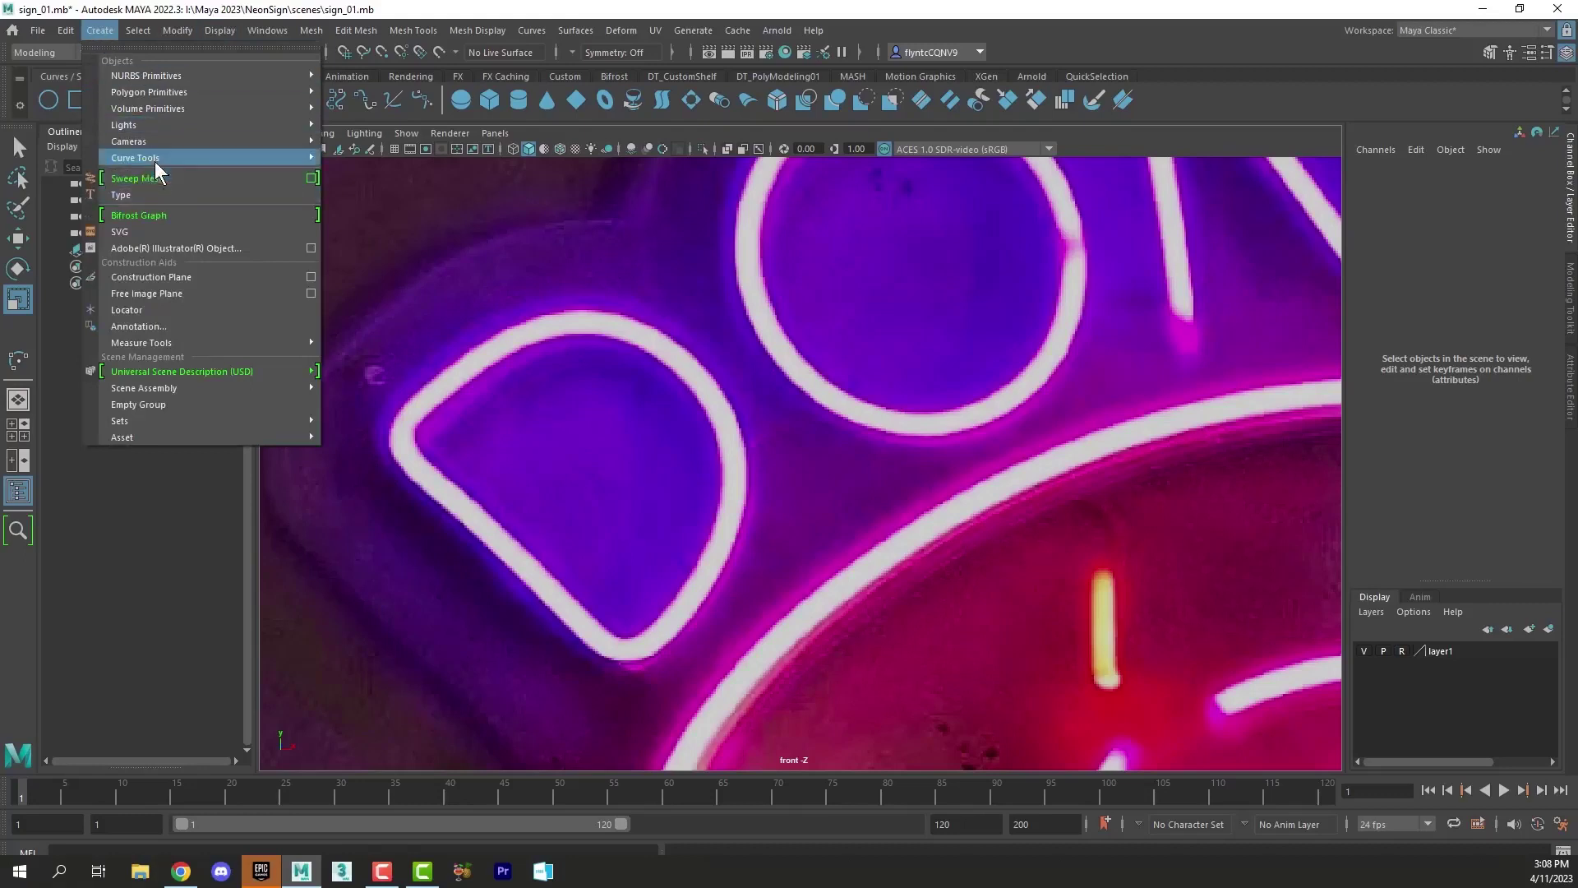
mouse_move(265, 156)
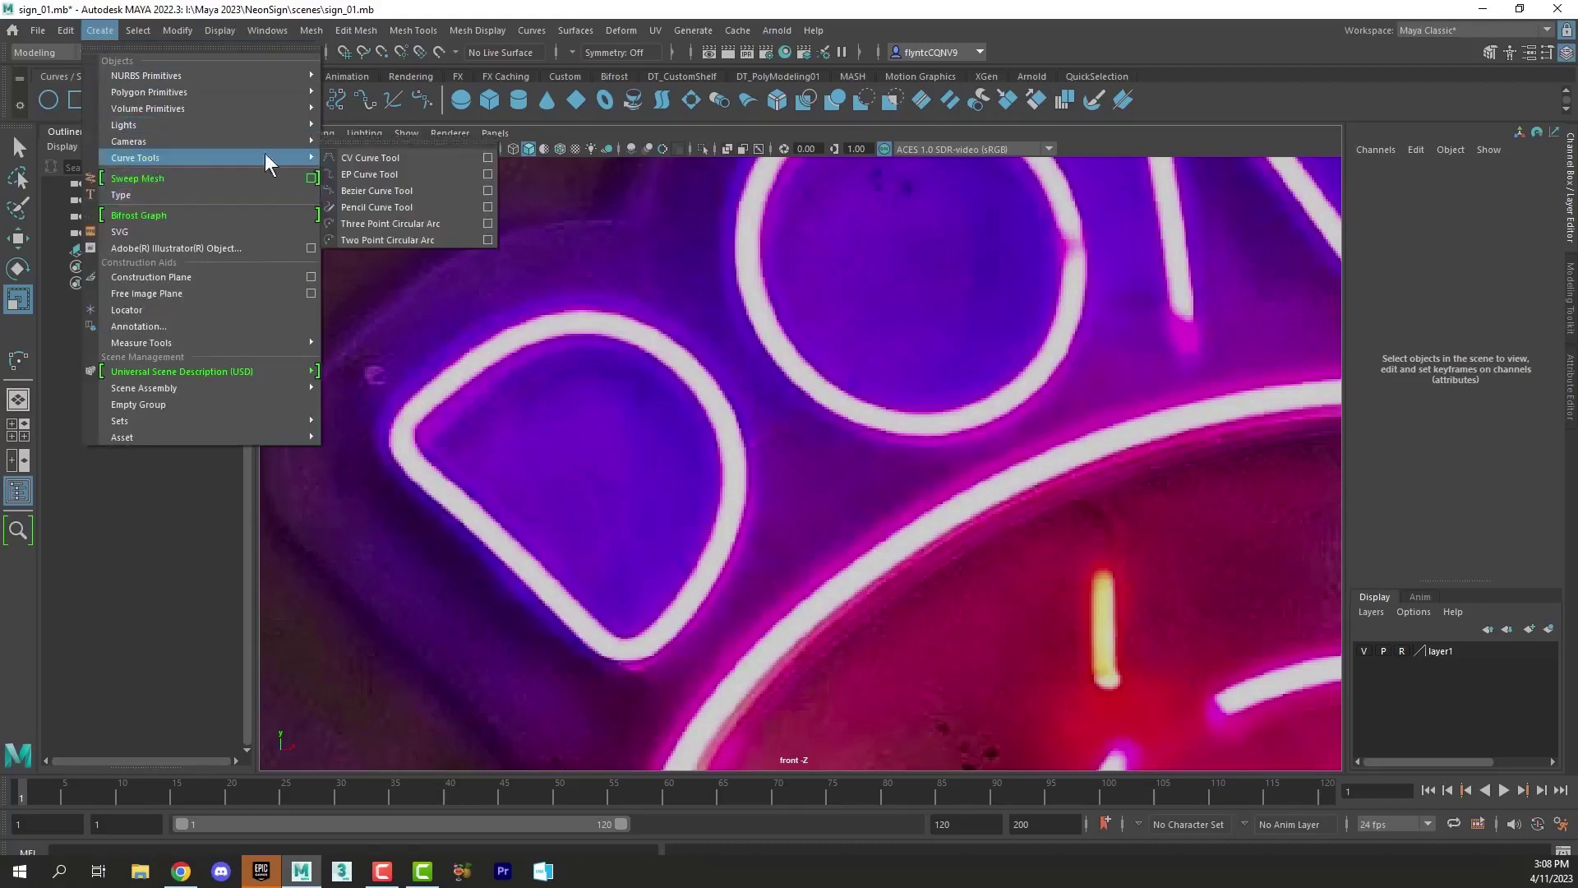
left_click(415, 173)
left_click(641, 681)
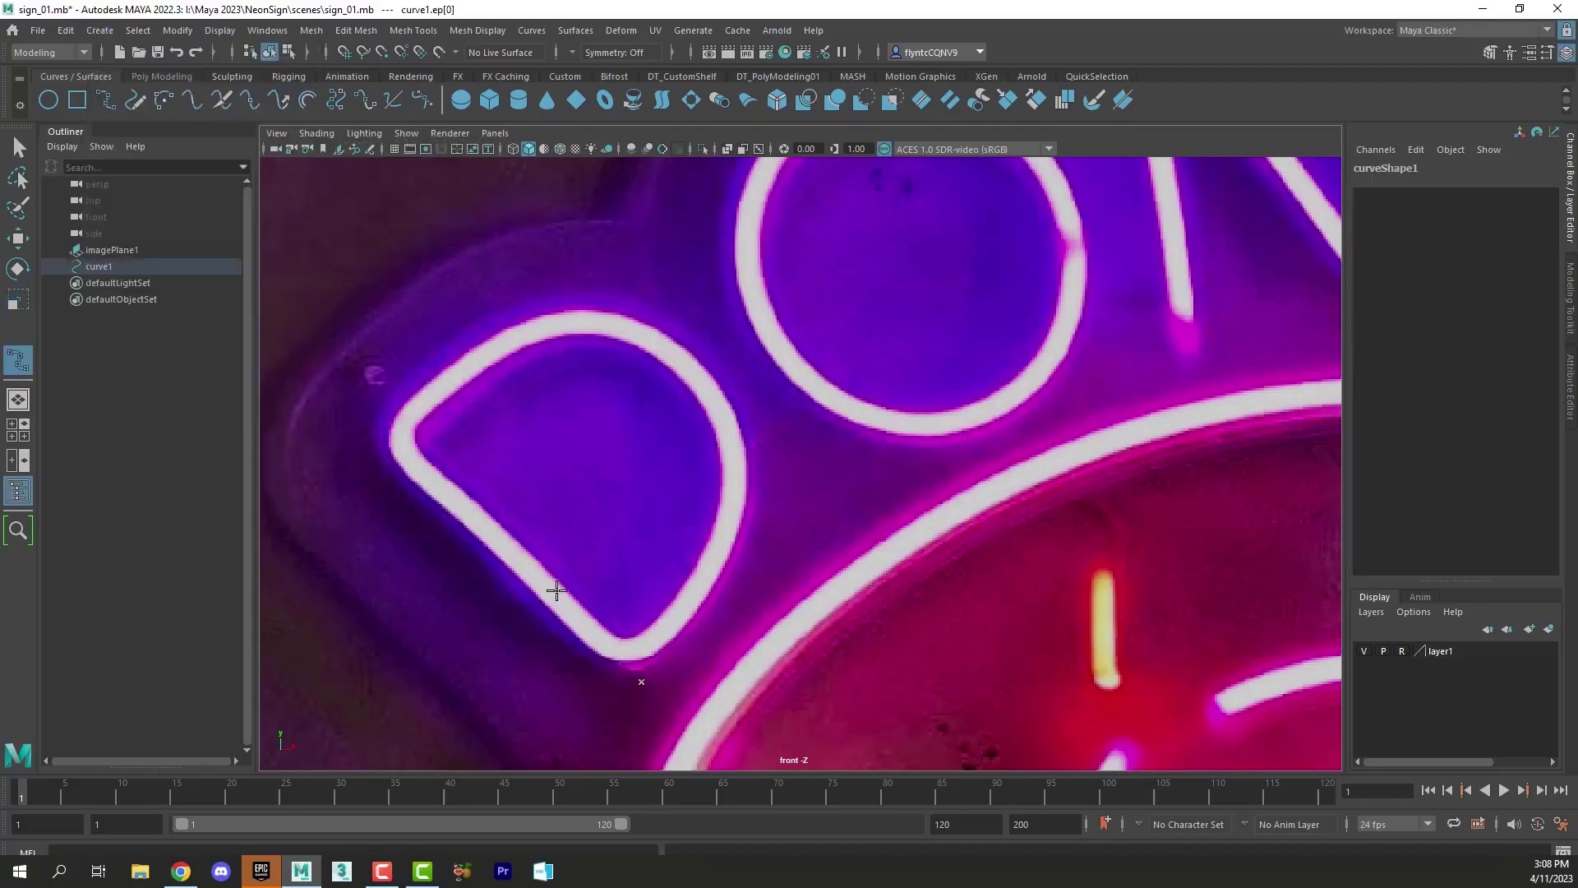
left_click(553, 589)
left_click(458, 498)
left_click(404, 451)
left_click(402, 430)
left_click(415, 399)
left_click(457, 374)
Step: Continue the EP curve around the D's rounded side, ending just short of its lower corner, and complete the curve
left_click_drag(573, 321, 503, 343)
mouse_move(591, 320)
left_mouse_down()
mouse_move(606, 320)
mouse_move(580, 316)
left_mouse_up()
left_click(678, 352)
left_click(728, 425)
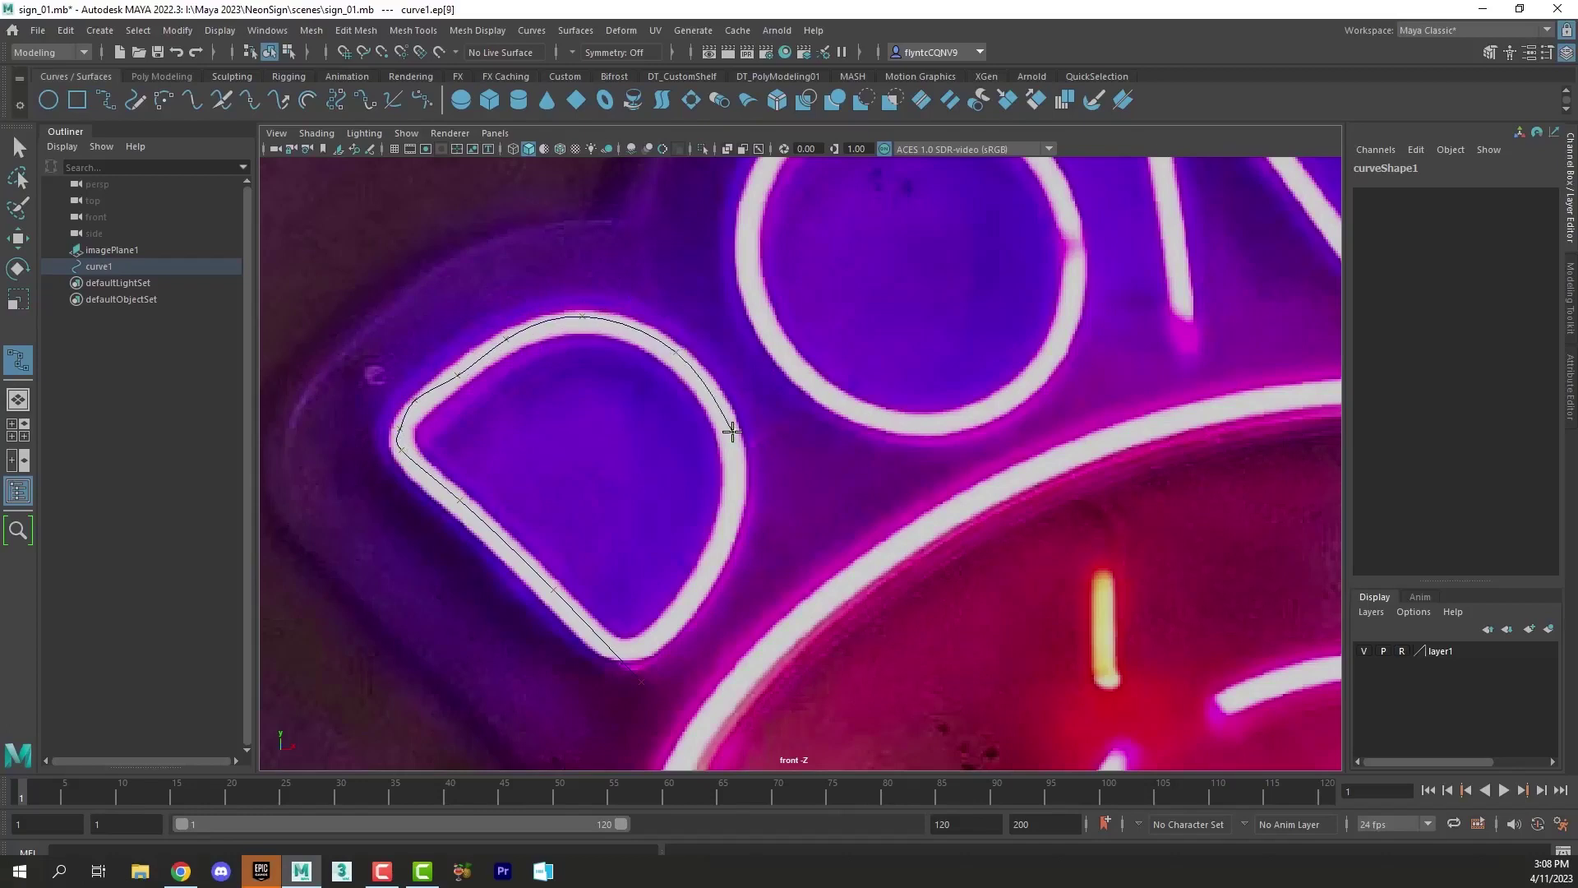
left_click_drag(730, 500, 694, 582)
mouse_move(655, 634)
left_mouse_down()
mouse_move(617, 648)
mouse_move(641, 643)
left_mouse_up()
left_click(15, 147)
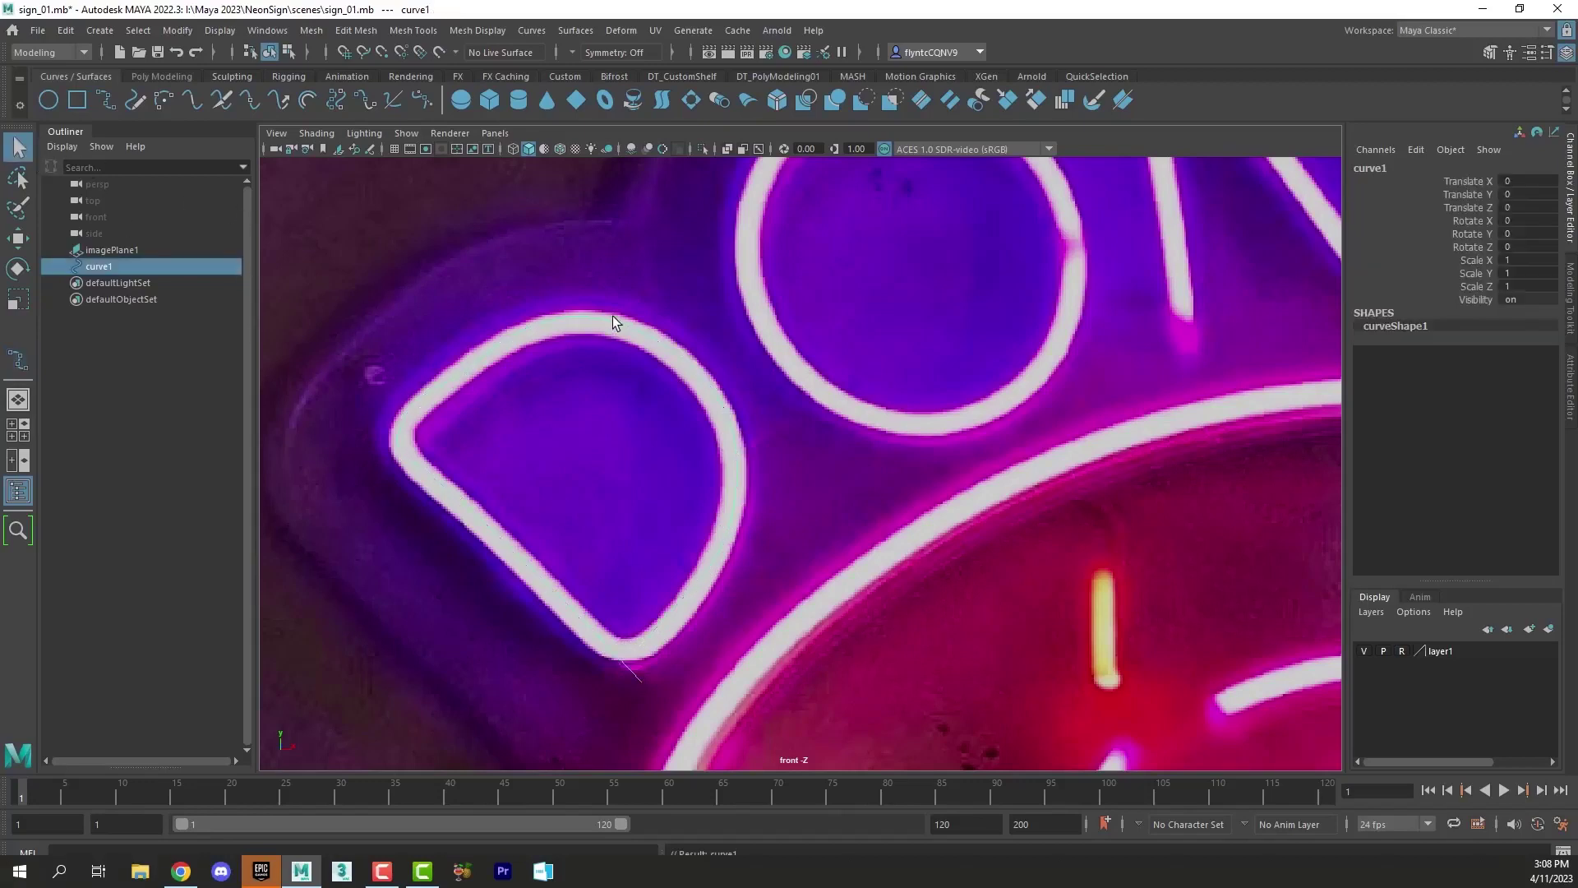
Step: Make the reference image plane selectable and reduce its Color Gain to darken the sign image behind the curve
left_click(610, 327)
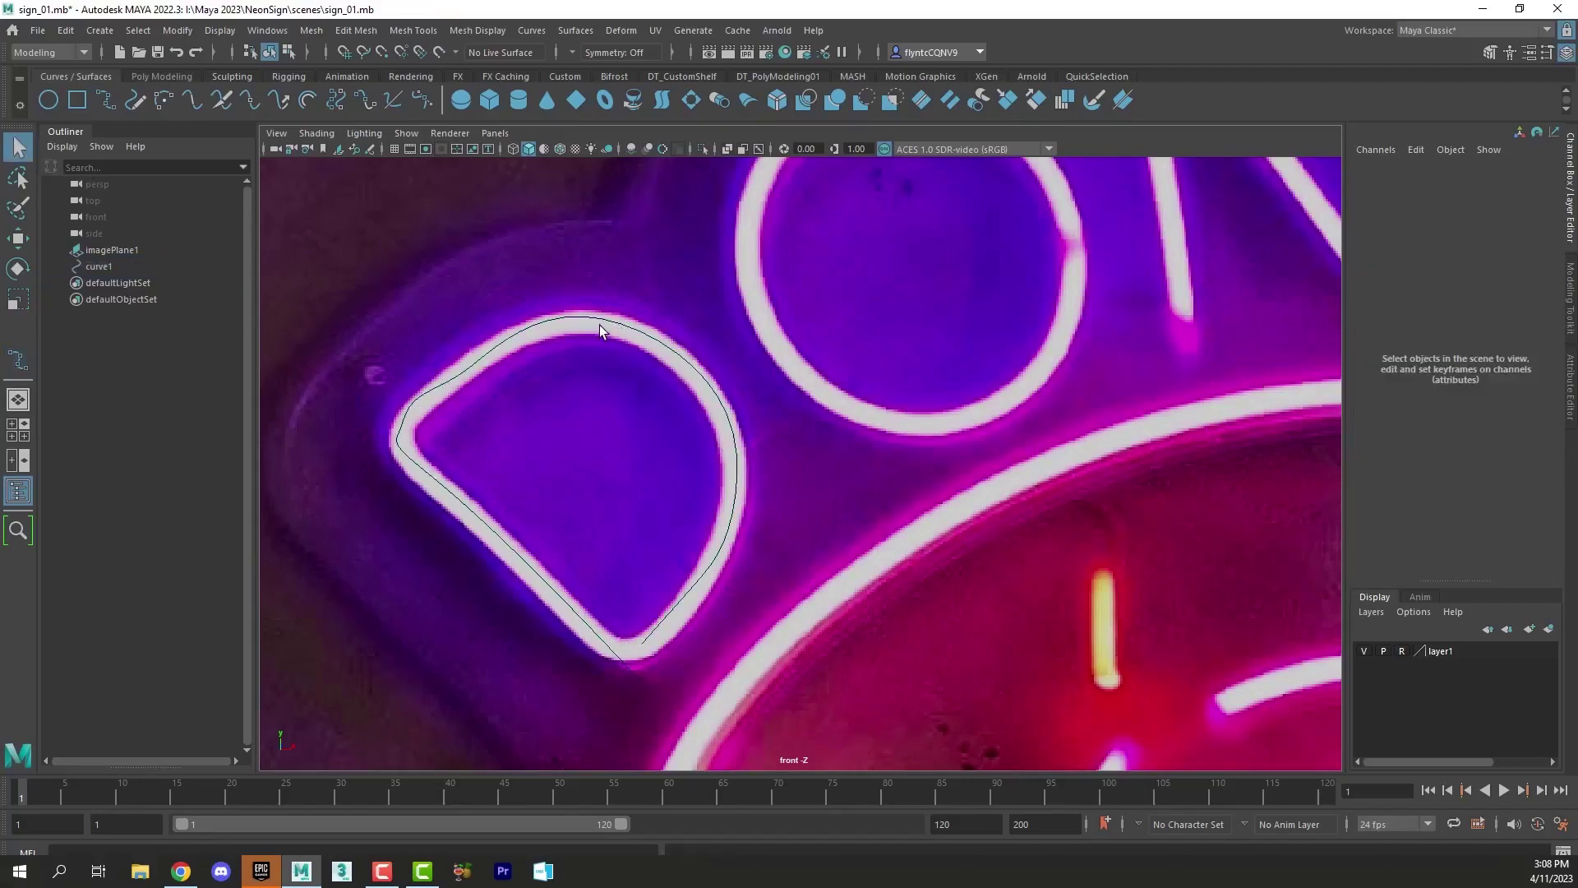
left_click_drag(604, 314, 627, 342)
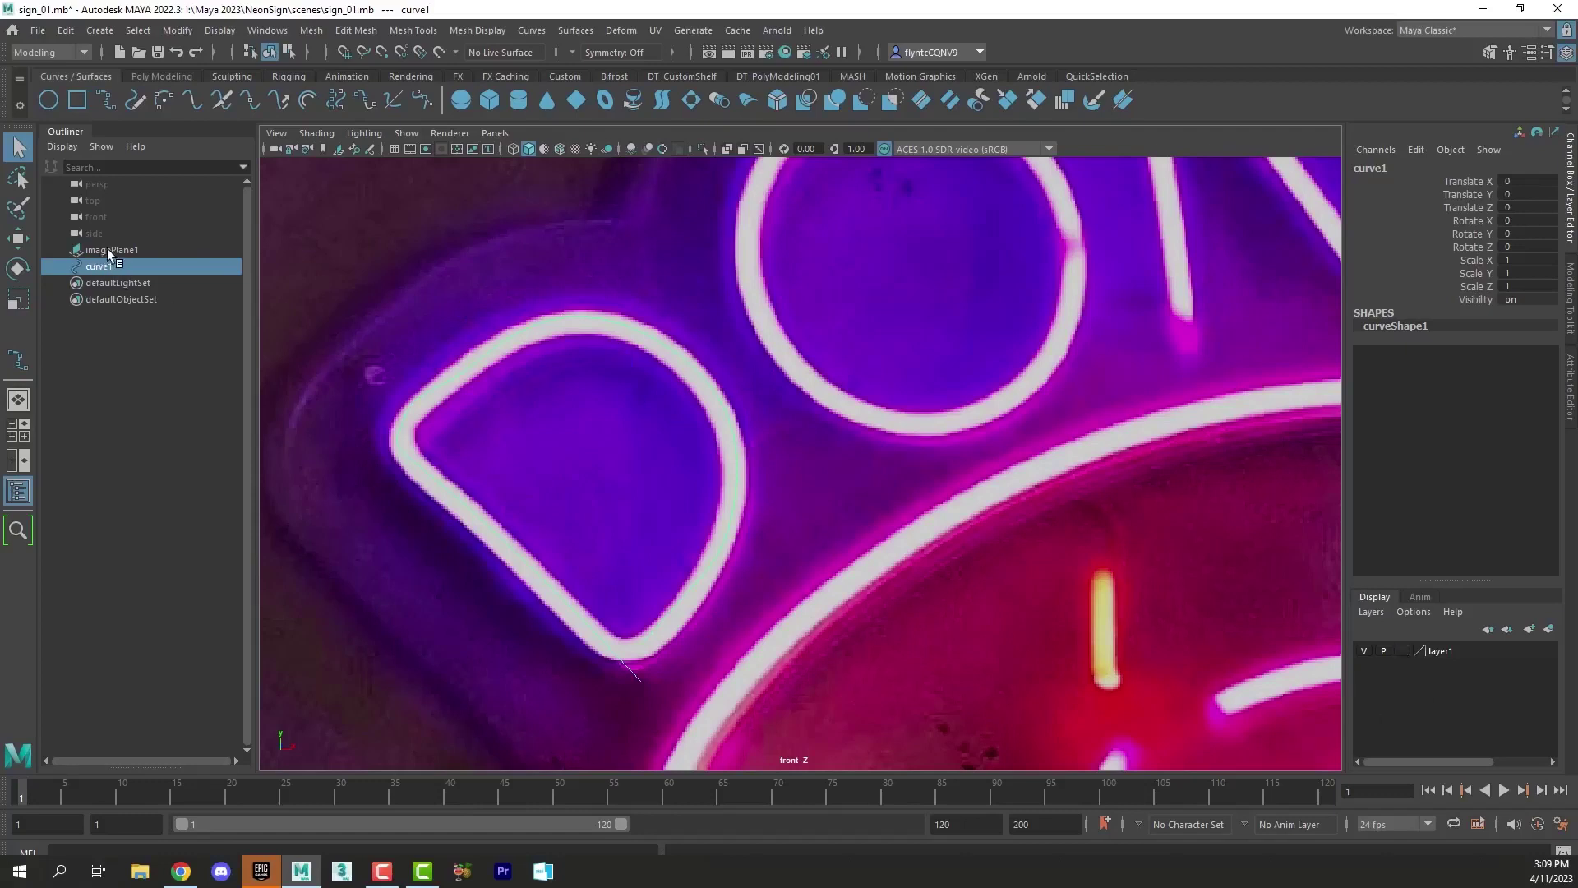
left_click(128, 251)
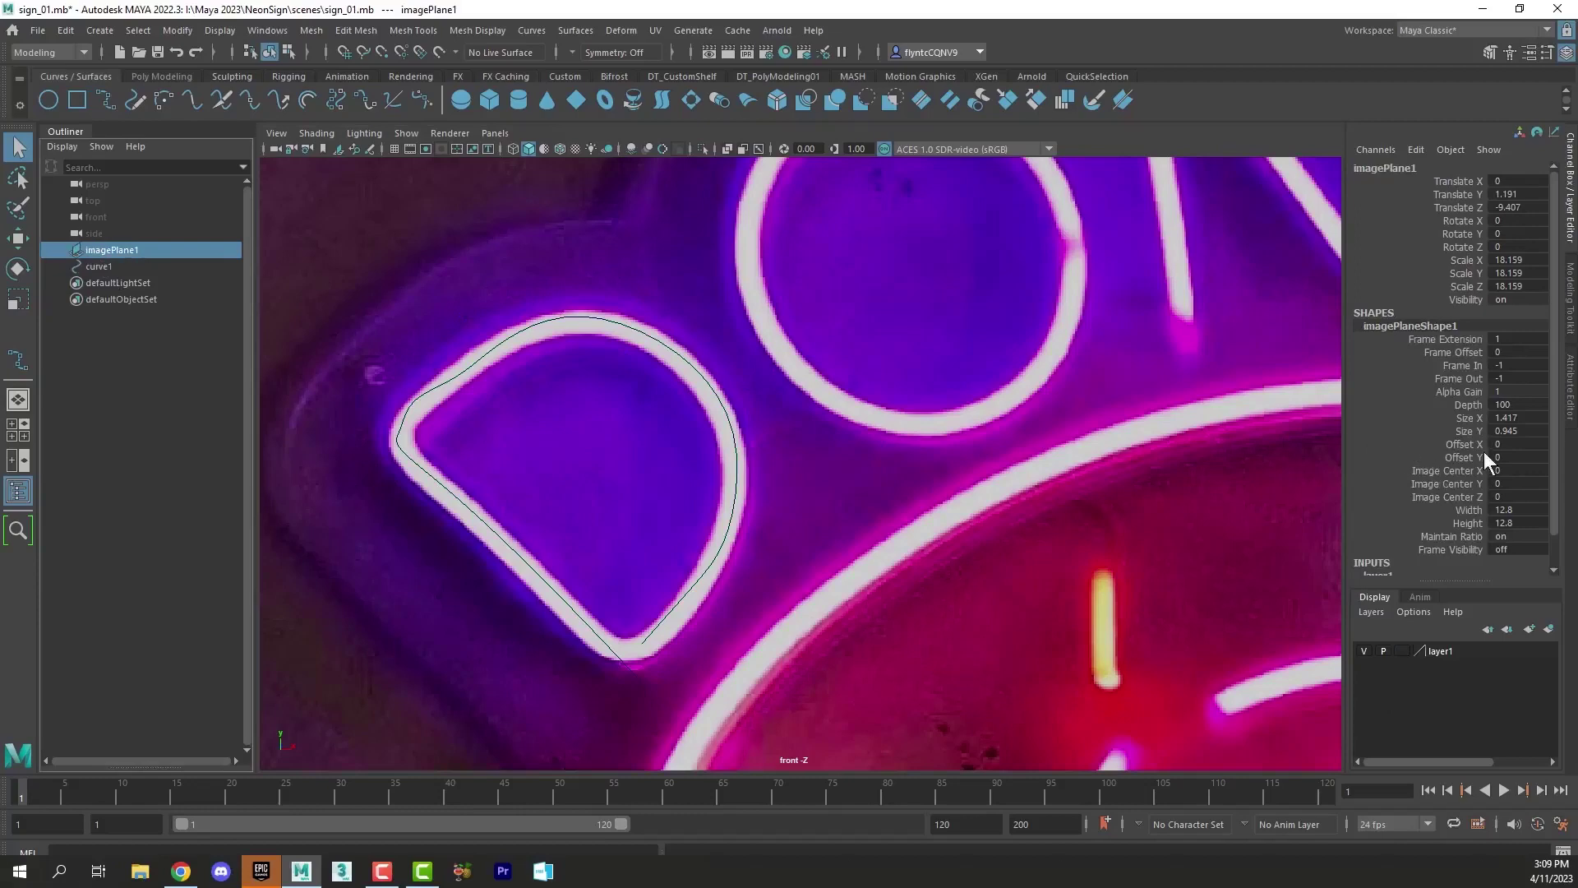
left_click(1570, 411)
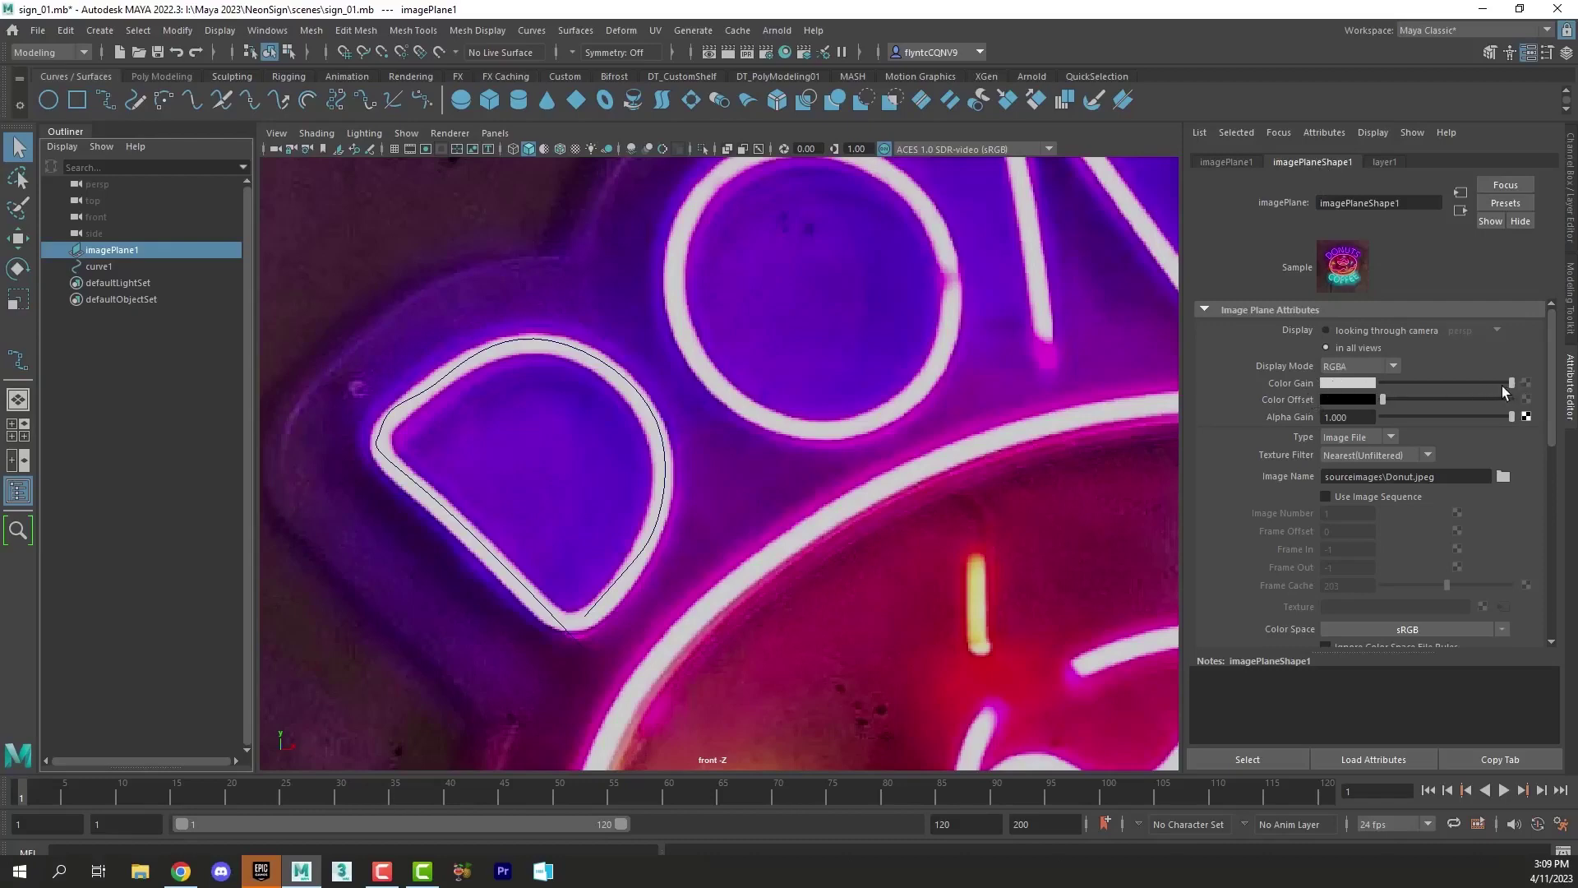
left_click_drag(1502, 386, 1438, 384)
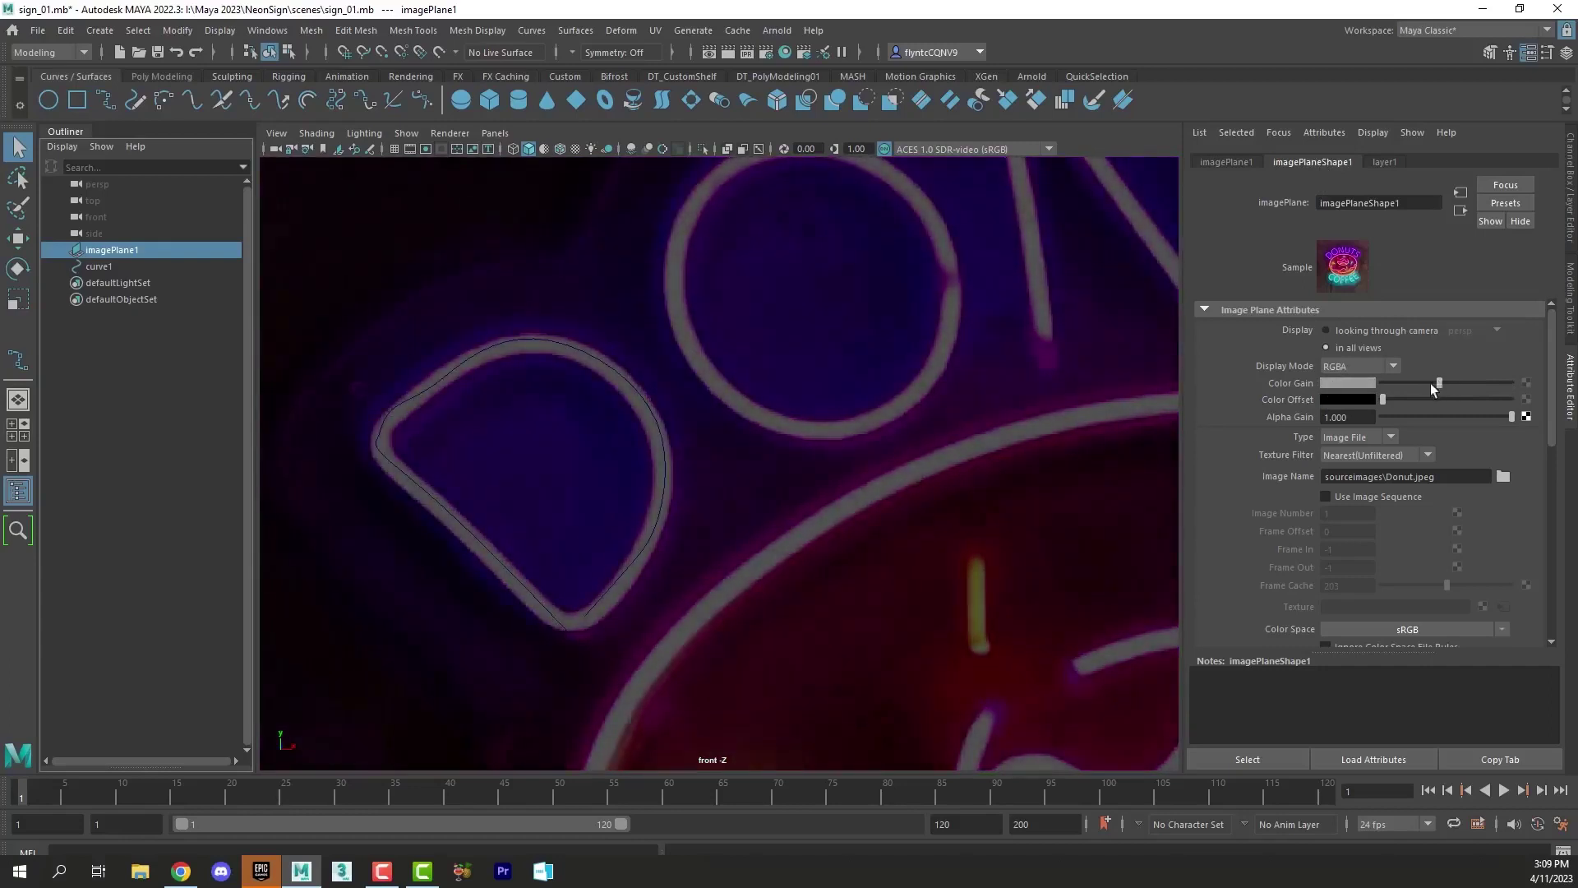
middle_click_drag(750, 462, 712, 477, "alt")
Step: Show the D curve's control vertices and move the one above the sharp corner inward onto the neon line
left_click(629, 431)
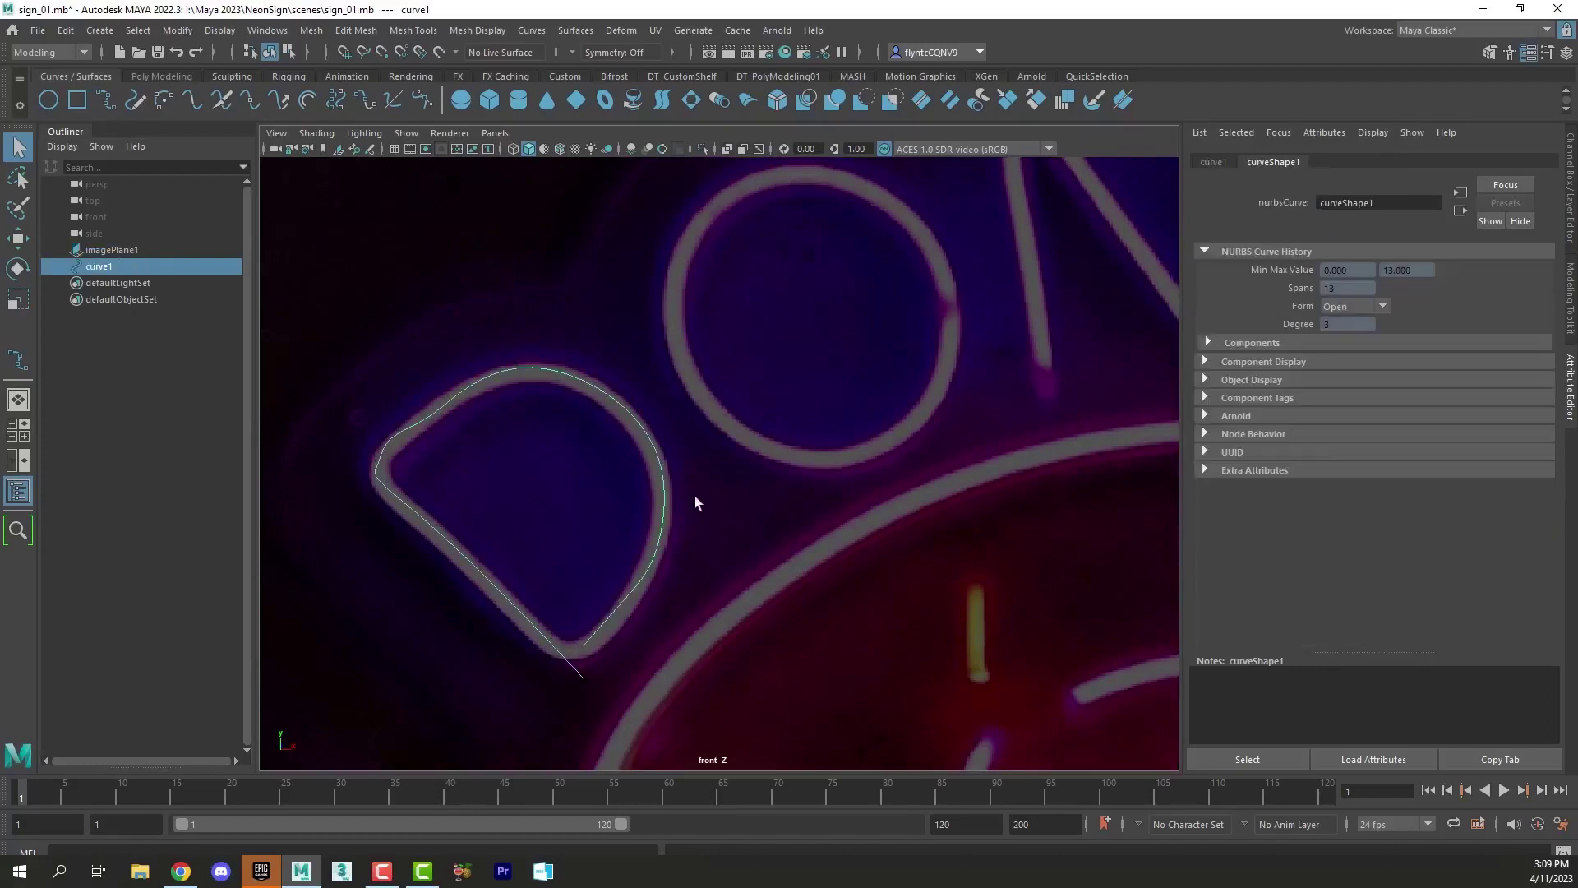
right_click(593, 389)
left_click(528, 389)
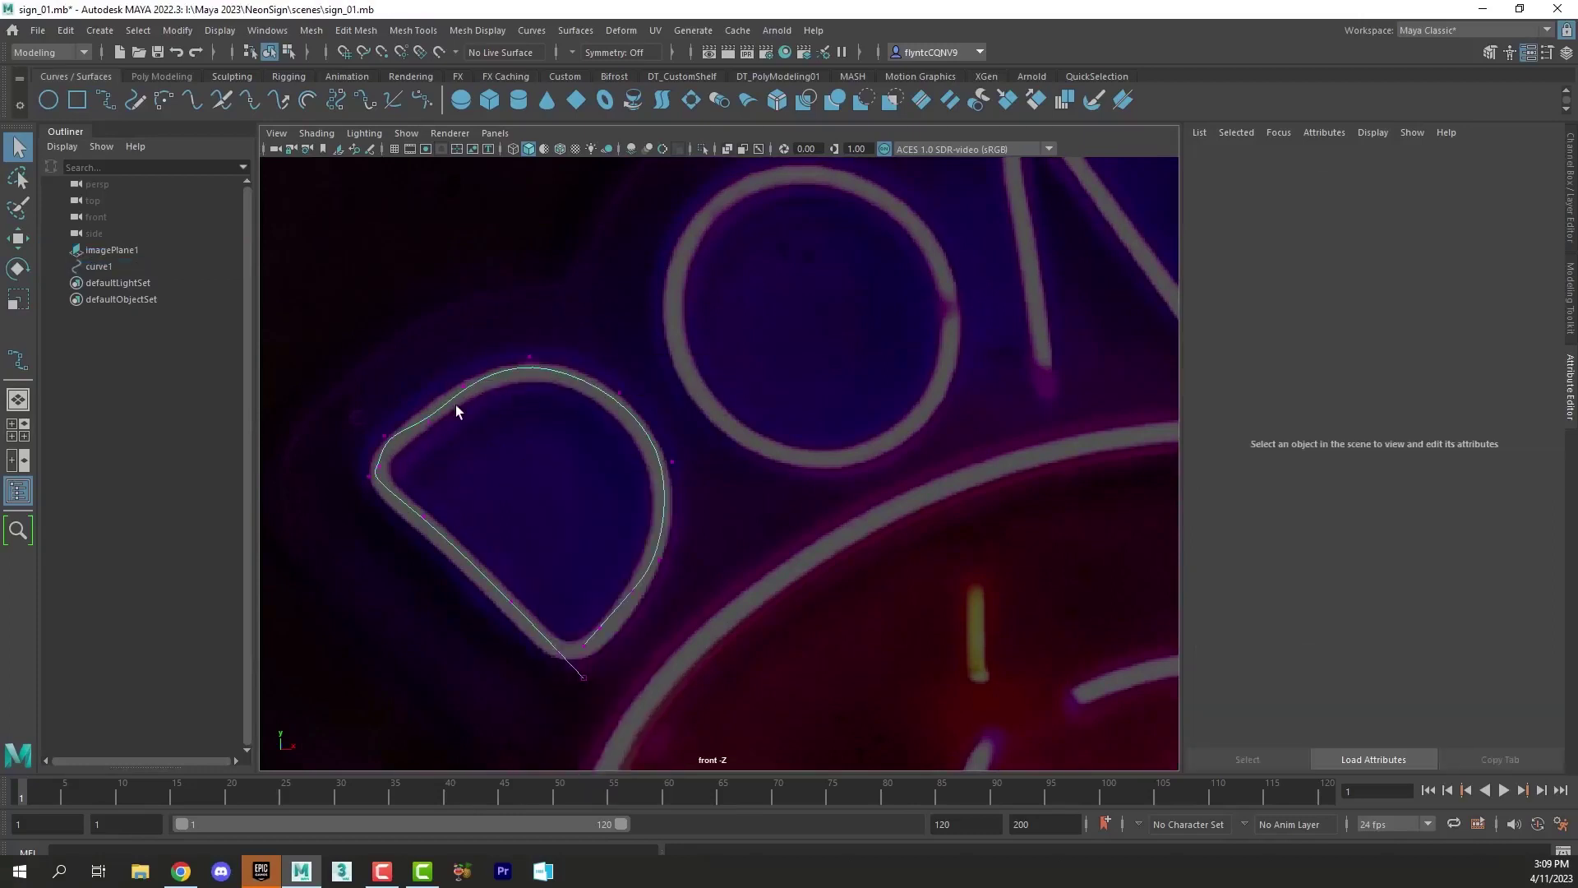
scroll(429, 467, "down", 2)
scroll(444, 480, "up", 5)
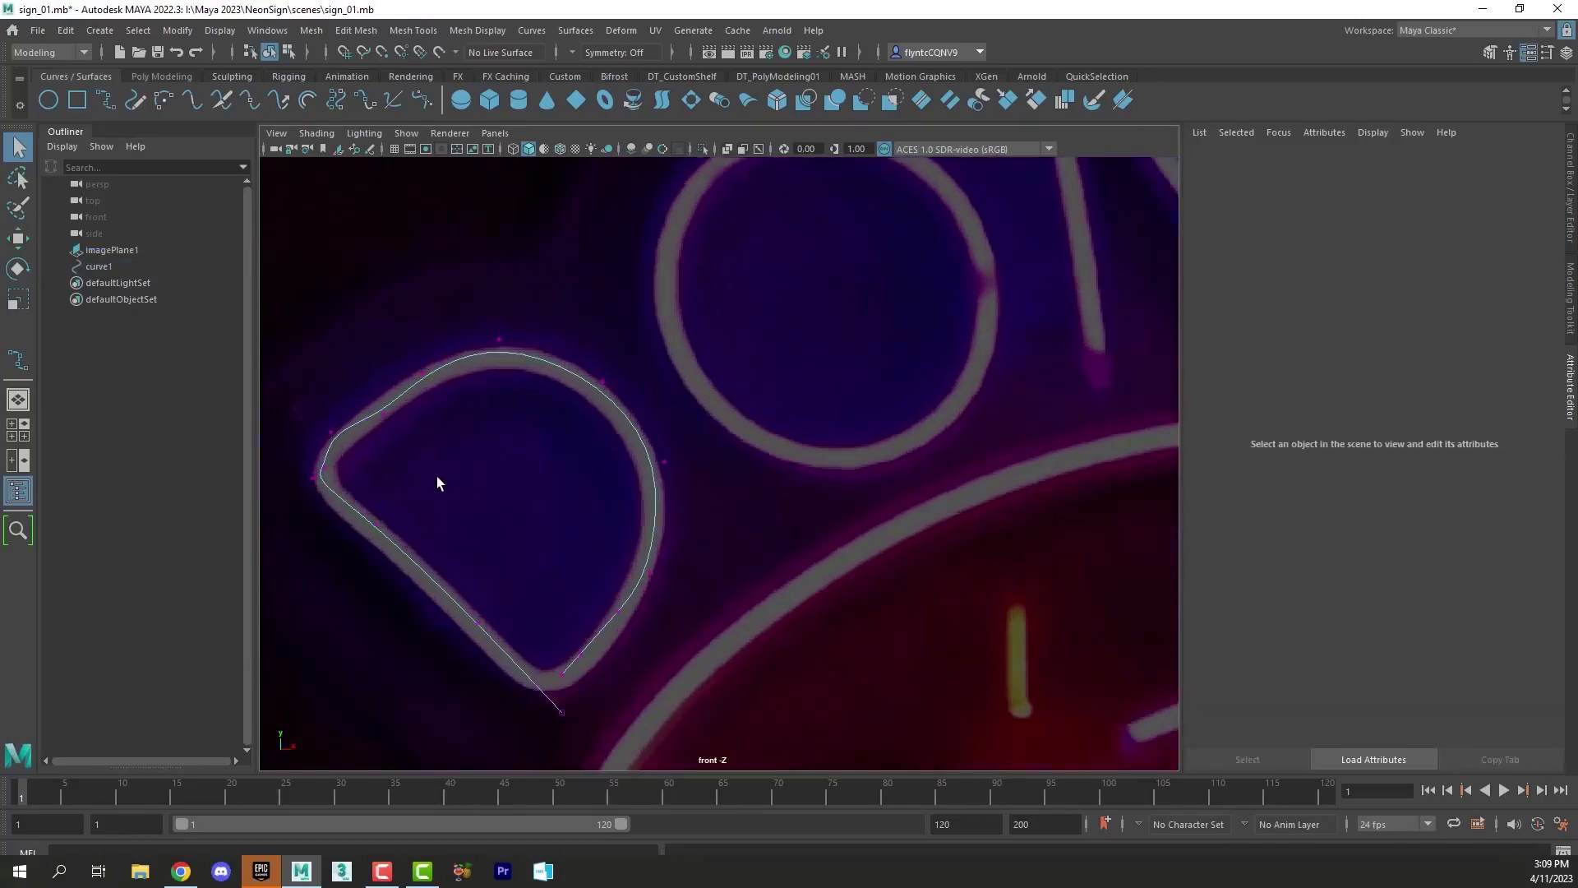
middle_click_drag(578, 470, 717, 467, "alt")
scroll(687, 471, "up", 2)
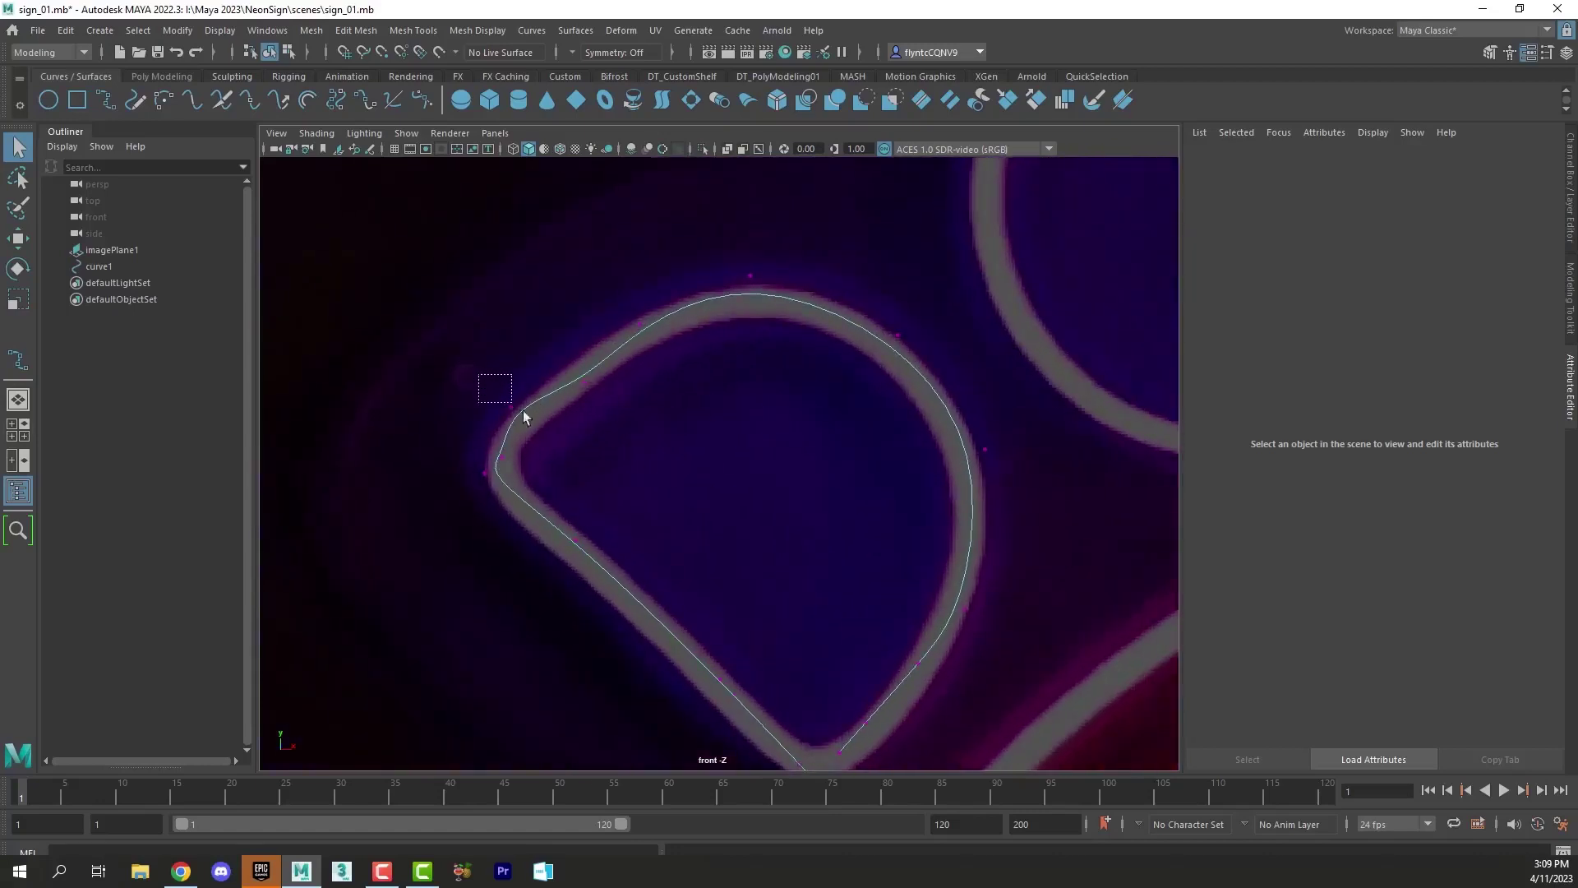
left_click_drag(478, 374, 537, 425)
key("w")
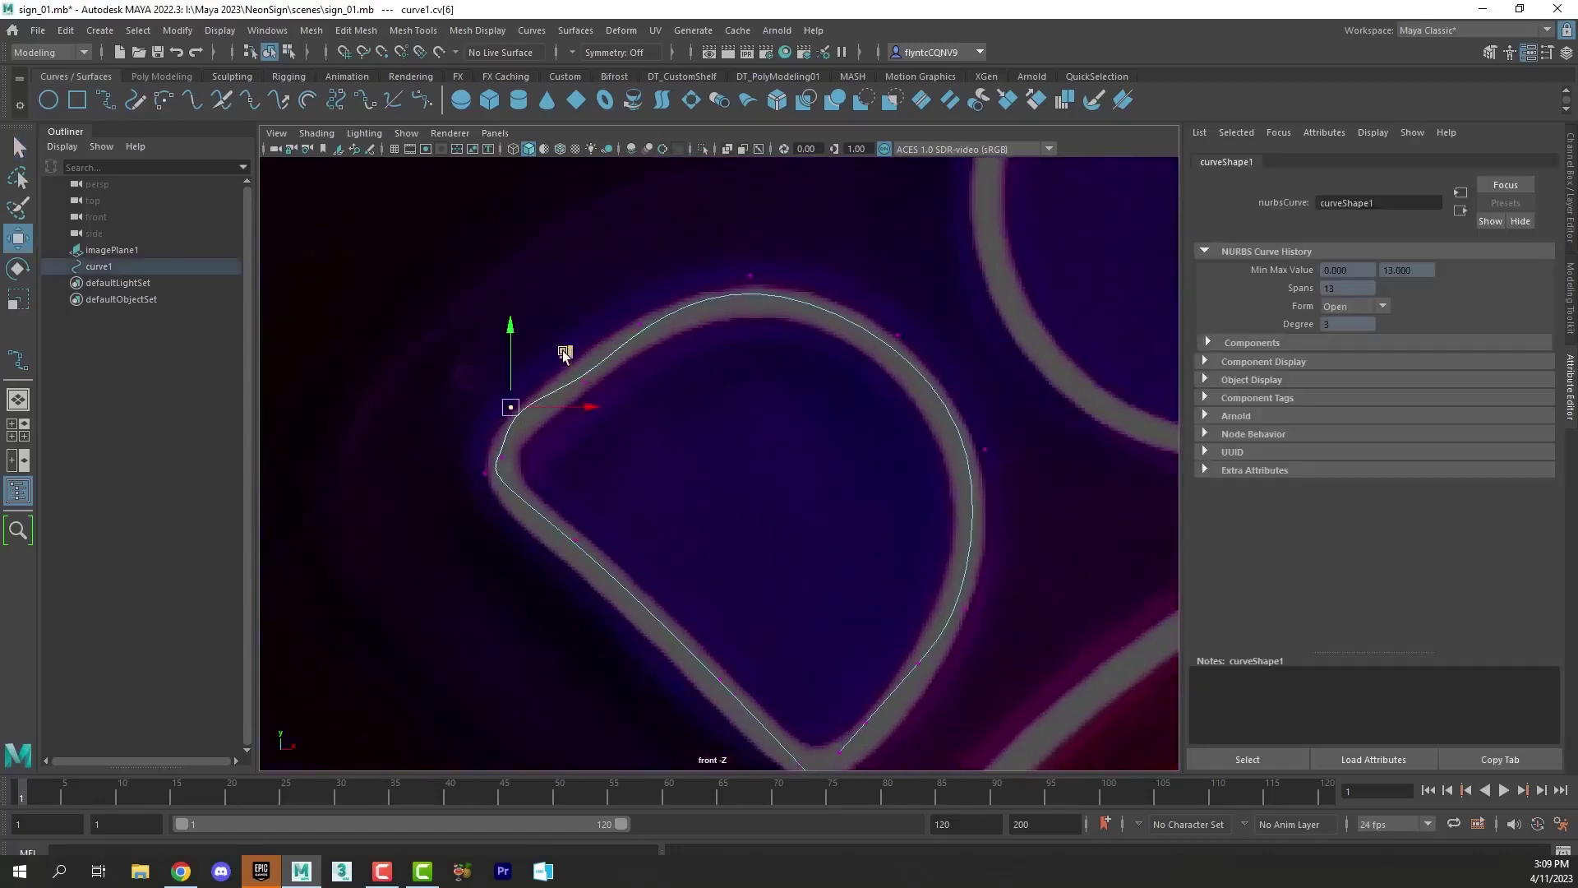
middle_click_drag(564, 356, 582, 360)
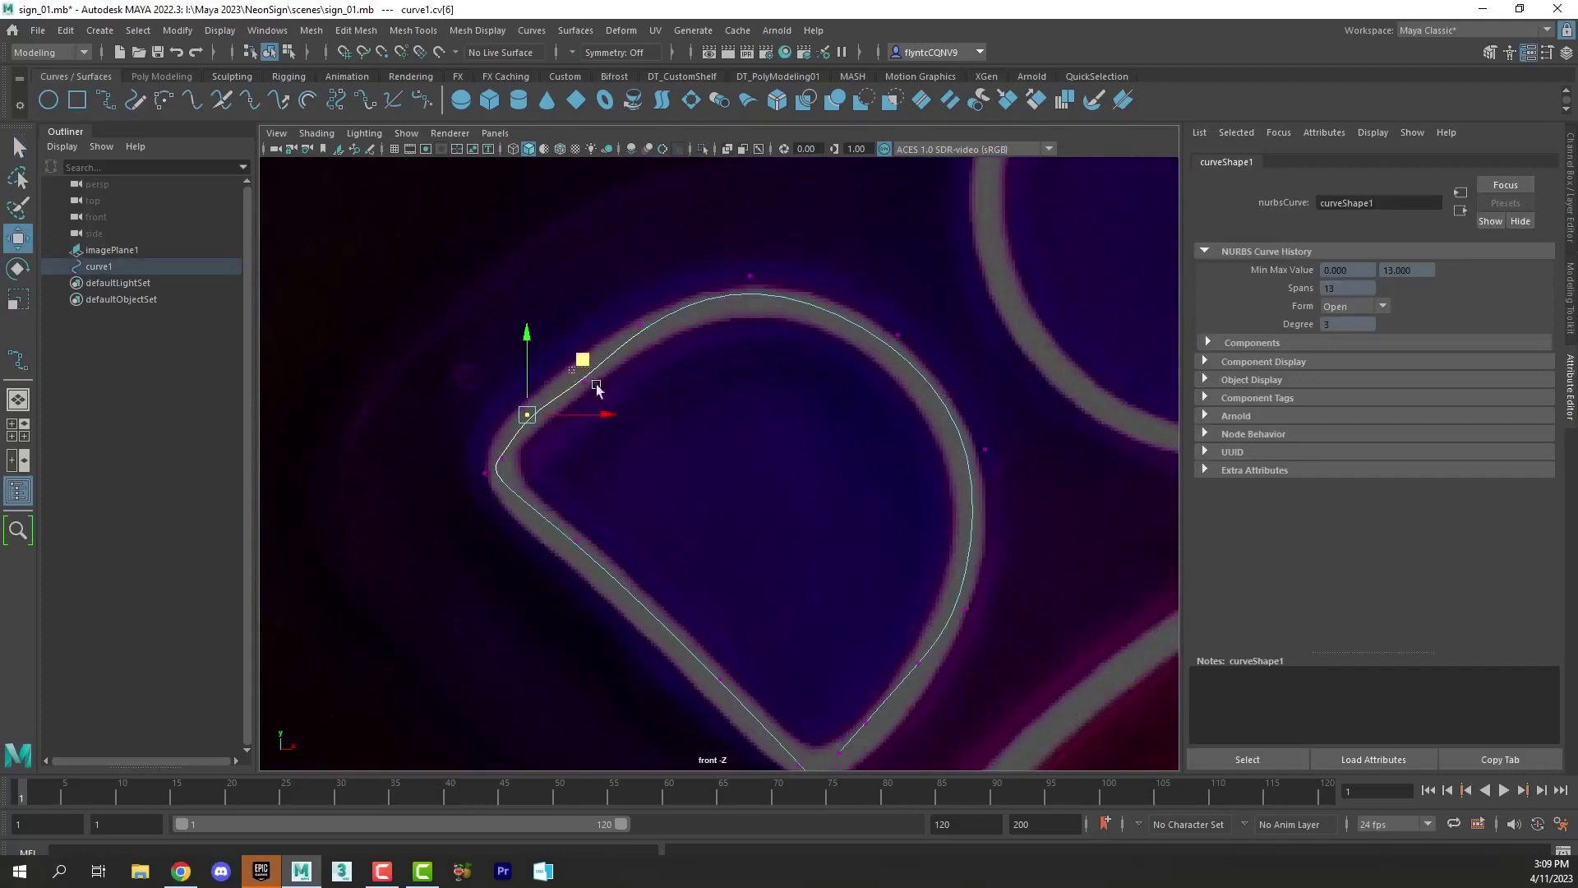
Step: Adjust the control vertices along the D's upper edge and rounded side to follow the neon tube
left_click(579, 371)
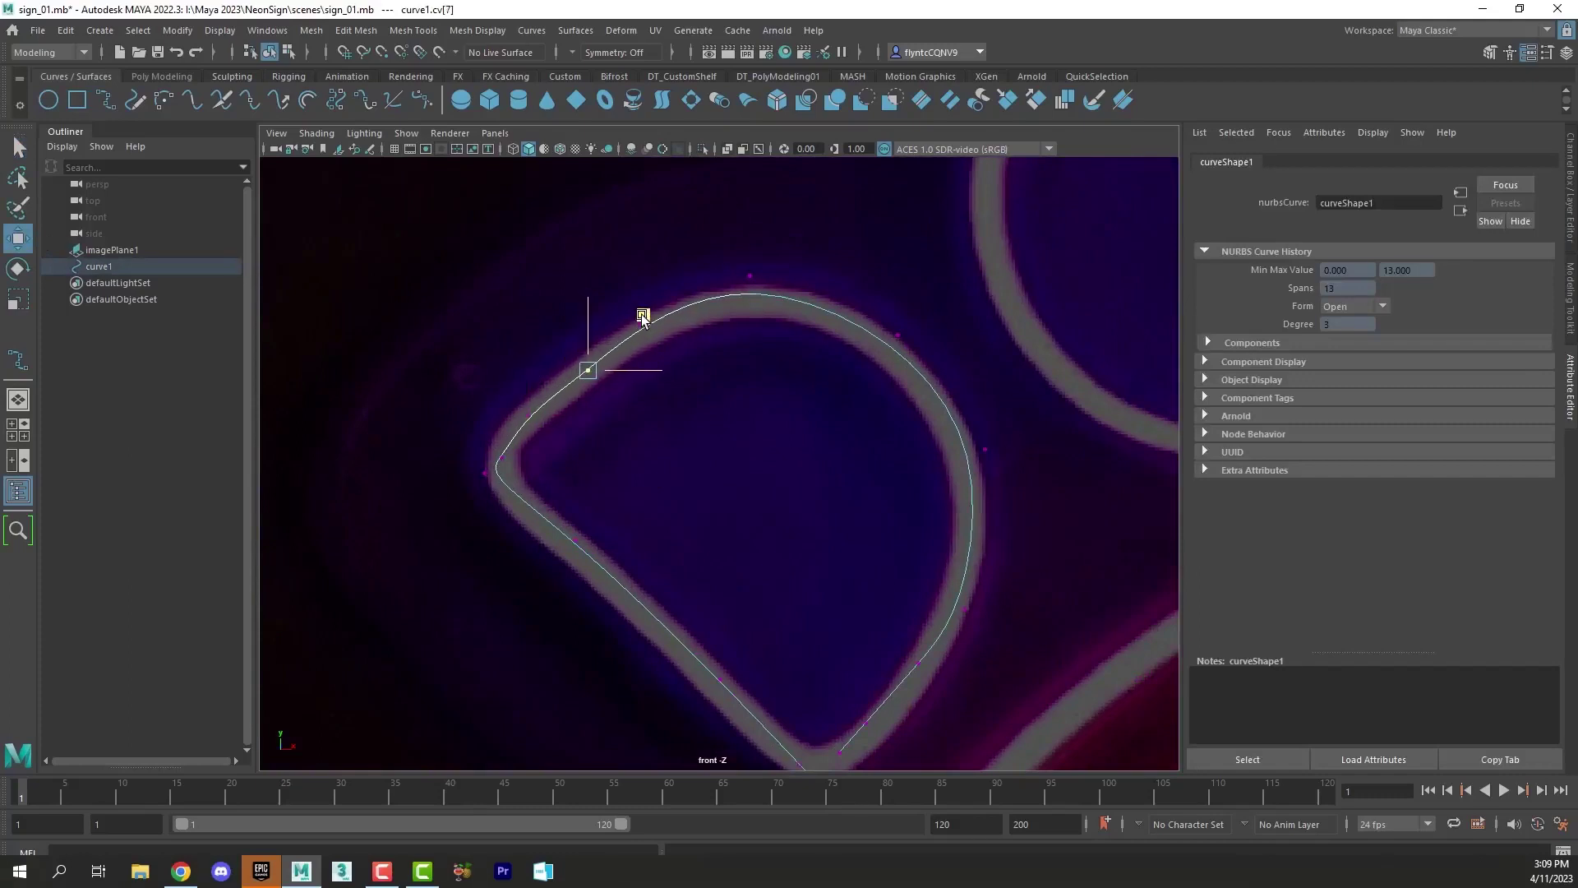
left_click(750, 276)
middle_click_drag(810, 223, 819, 232)
left_click(894, 333)
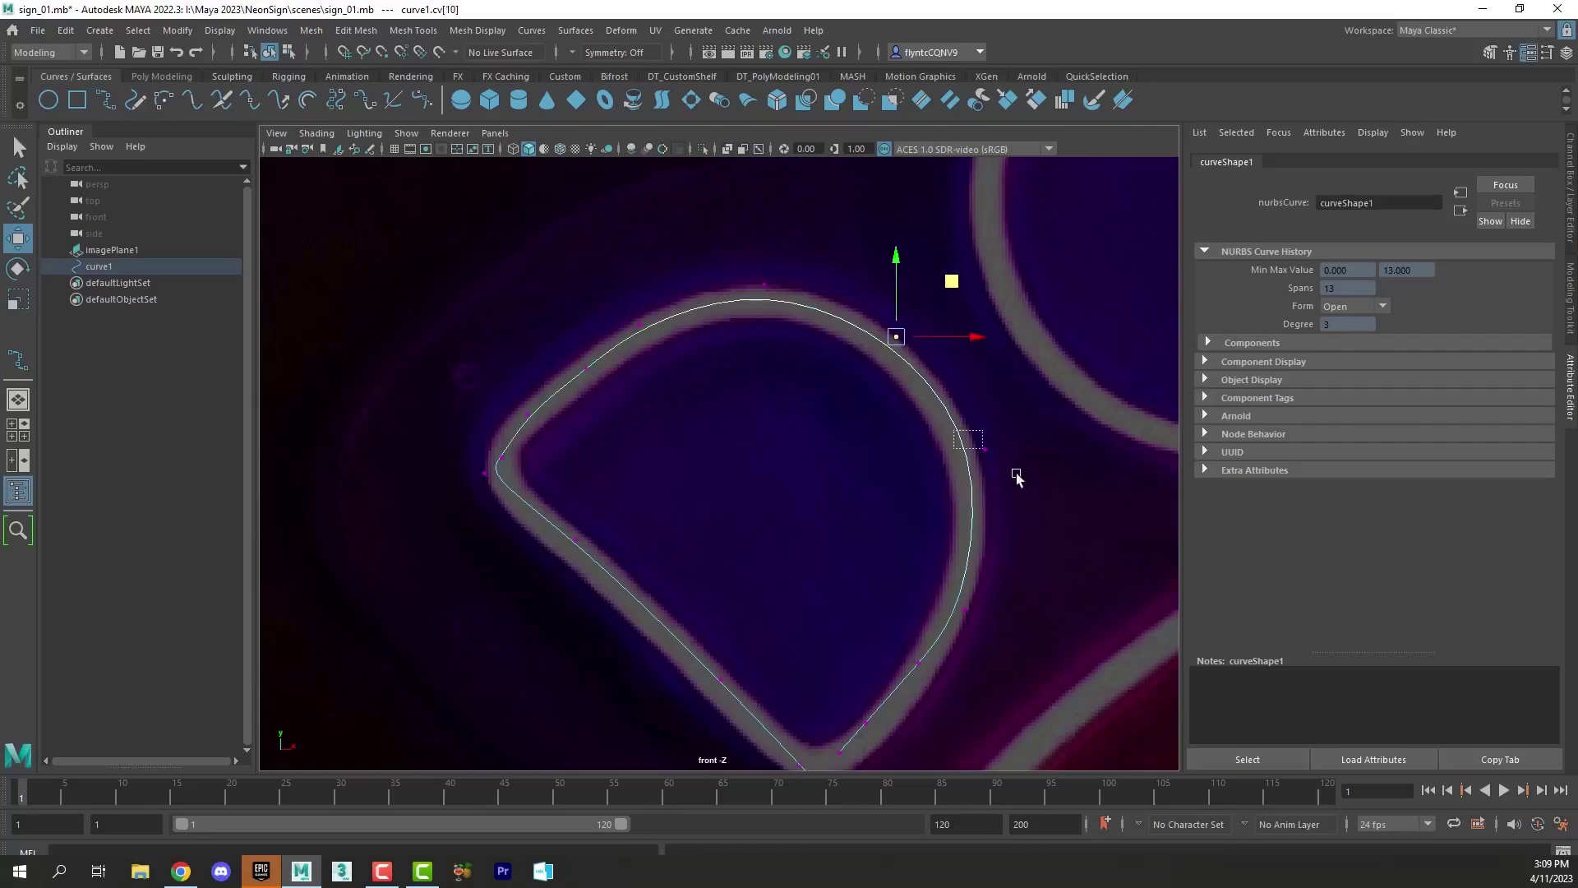
left_click_drag(1025, 485, 1025, 481)
Step: Reposition the control vertices around the D's sharp outer corner to round the bend smoothly
left_click(491, 444)
left_click_drag(558, 403, 556, 383)
left_click(470, 469)
middle_click_drag(546, 422, 541, 442)
left_click_drag(541, 437, 515, 454)
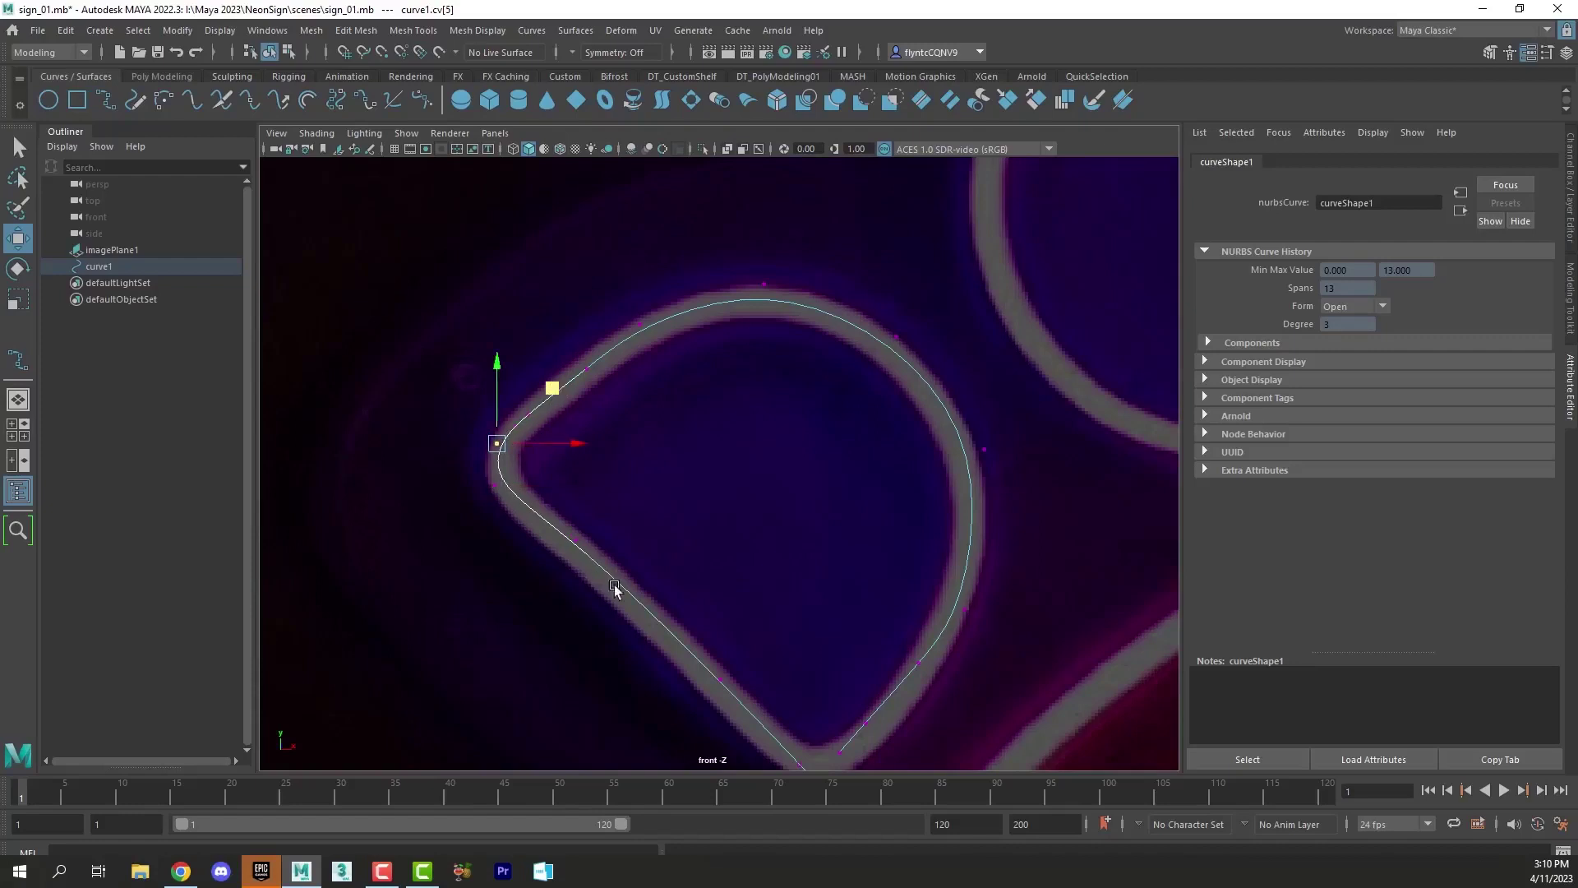
Step: Fine-tune the control vertices along the D's straight edge and near the curve's end to centre them on the tube
middle_click_drag(727, 617, 592, 409, "alt")
left_click_drag(476, 372, 540, 444)
left_click_drag(534, 327, 535, 338)
left_click_drag(609, 501, 664, 546)
left_click_drag(682, 463, 682, 471)
left_click_drag(737, 581, 759, 606)
left_click_drag(800, 537, 788, 585)
left_click_drag(829, 513, 843, 524)
left_click_drag(880, 454, 884, 459)
left_click(946, 431)
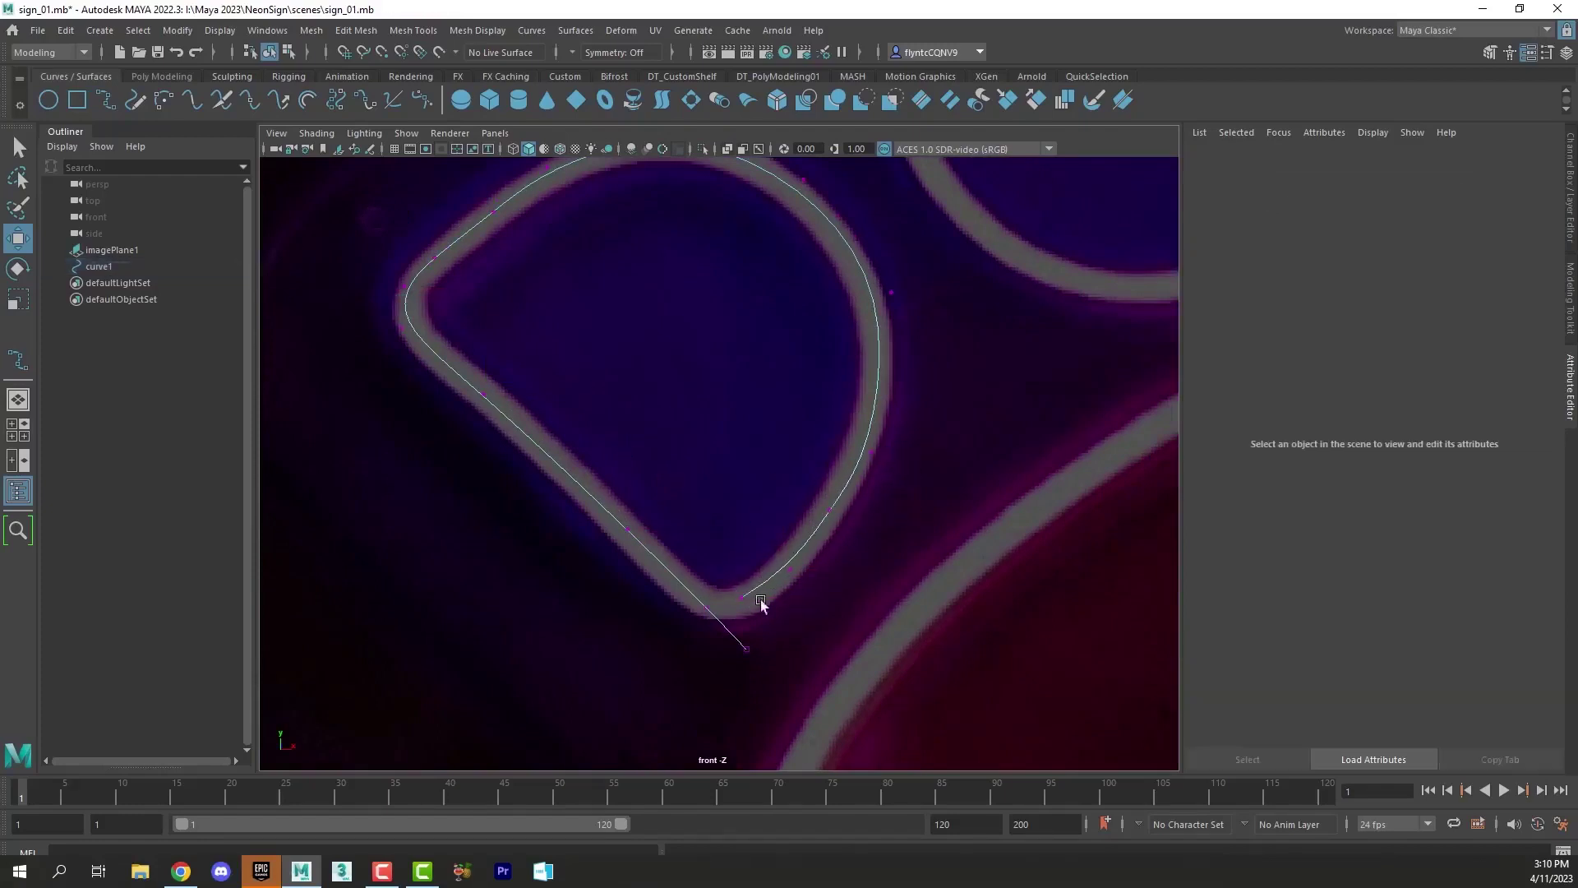
Step: Nudge the control vertex on the D's upper slanted edge, and return the curve to object mode
middle_click_drag(716, 488, 804, 612, "alt")
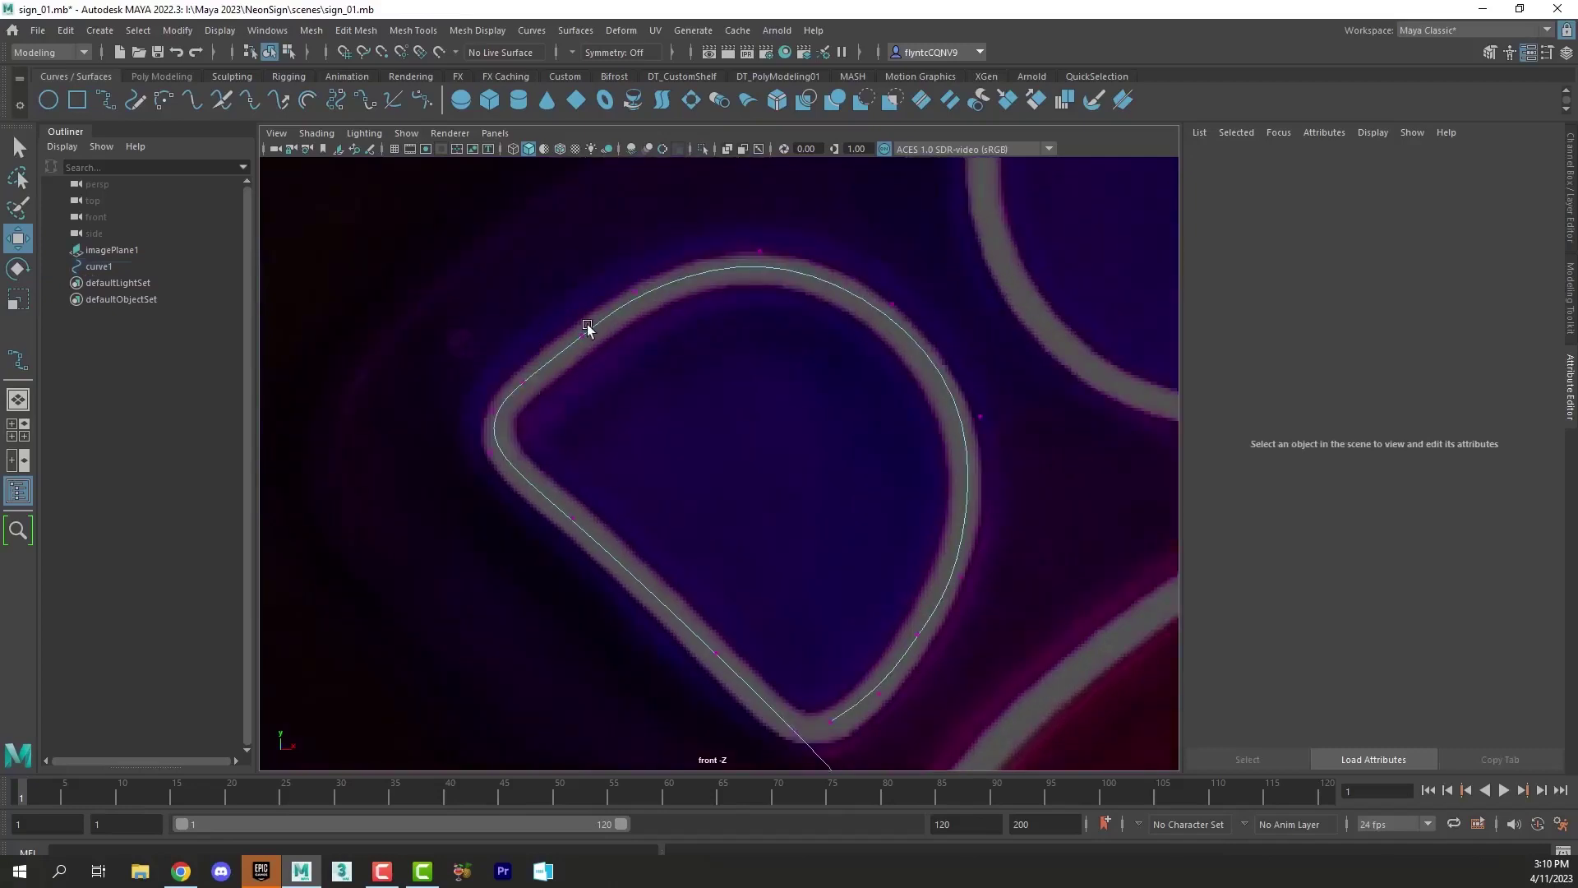
left_click(575, 323)
middle_click_drag(633, 282, 635, 283)
left_click(742, 338)
right_click(763, 270)
Step: Set layer1, which holds the image plane, back to Reference display so the image cannot be selected
left_click(91, 243)
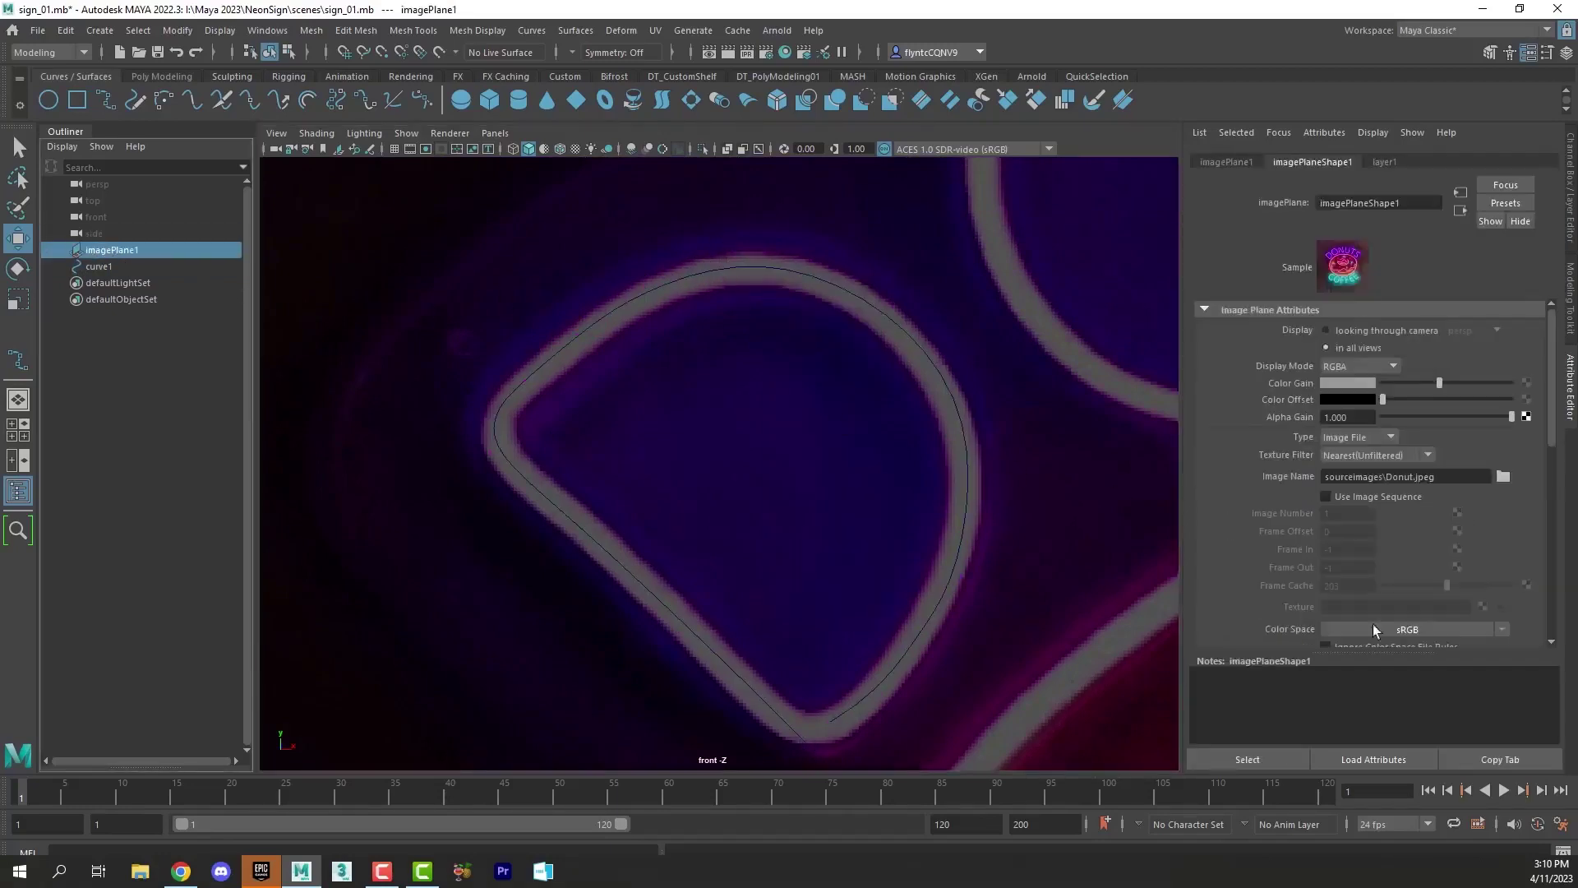
key("ctrl+a")
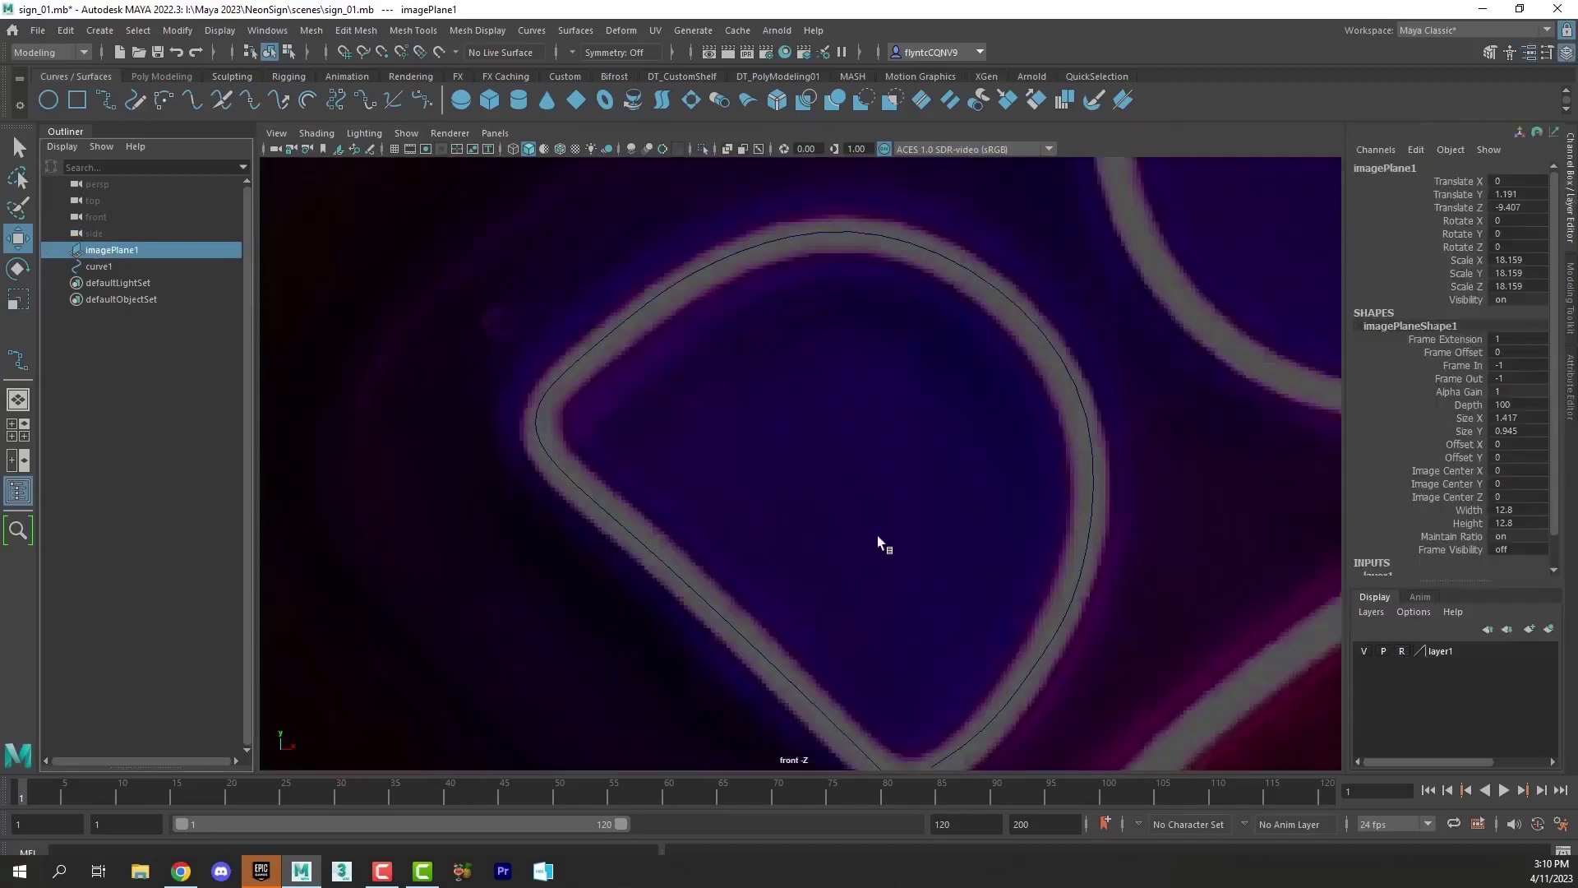
Step: Create a sweep mesh from the D curve
left_click_drag(584, 319, 655, 375)
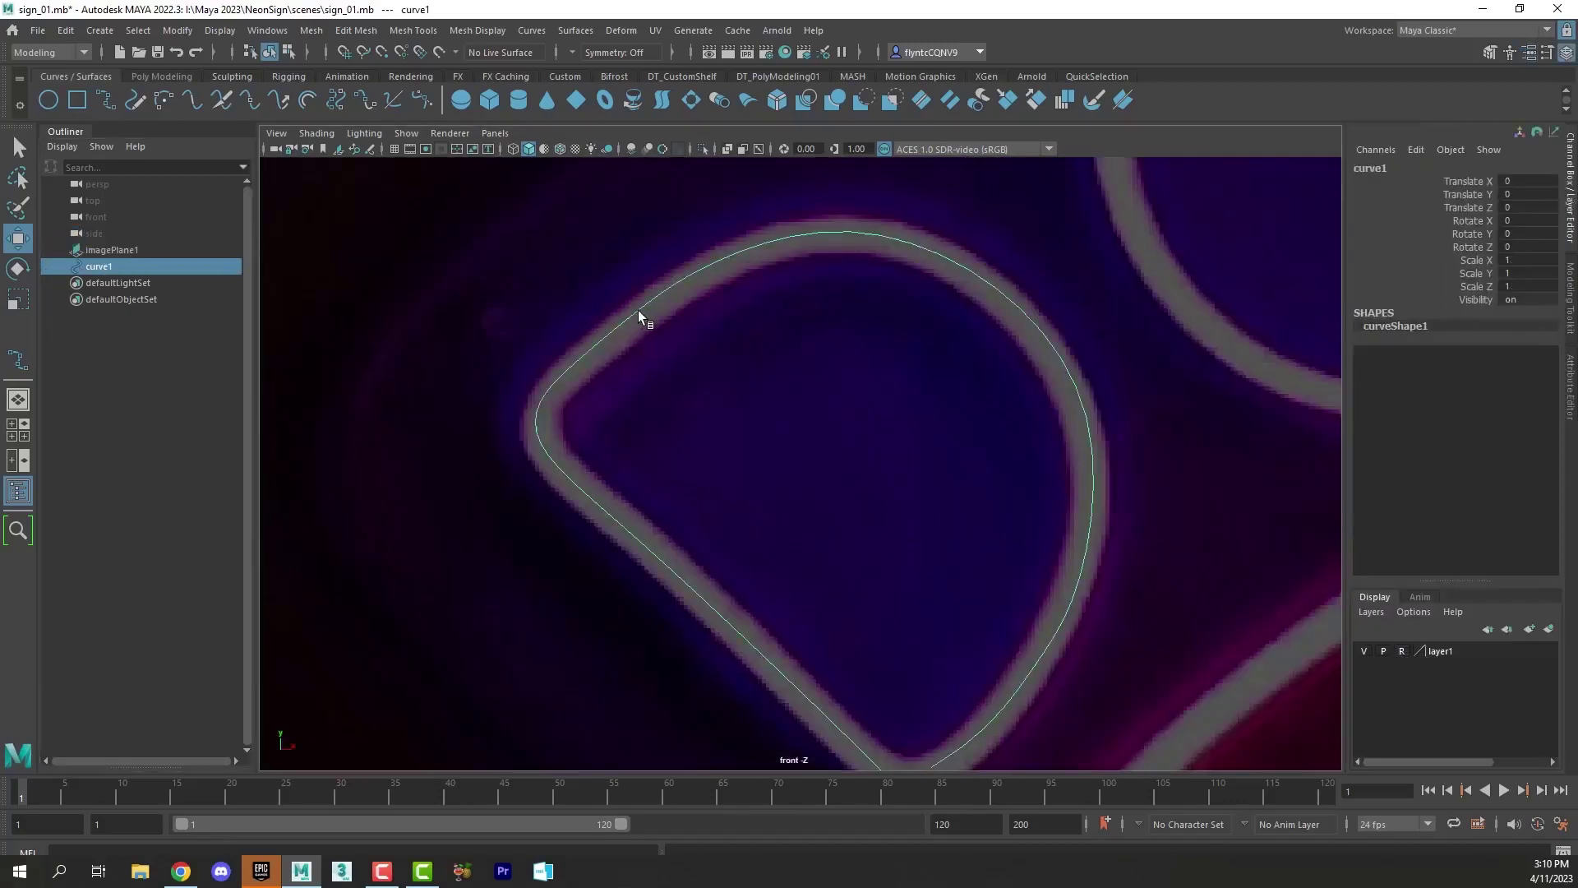
right_click_drag(640, 313, 683, 283)
left_click(108, 33)
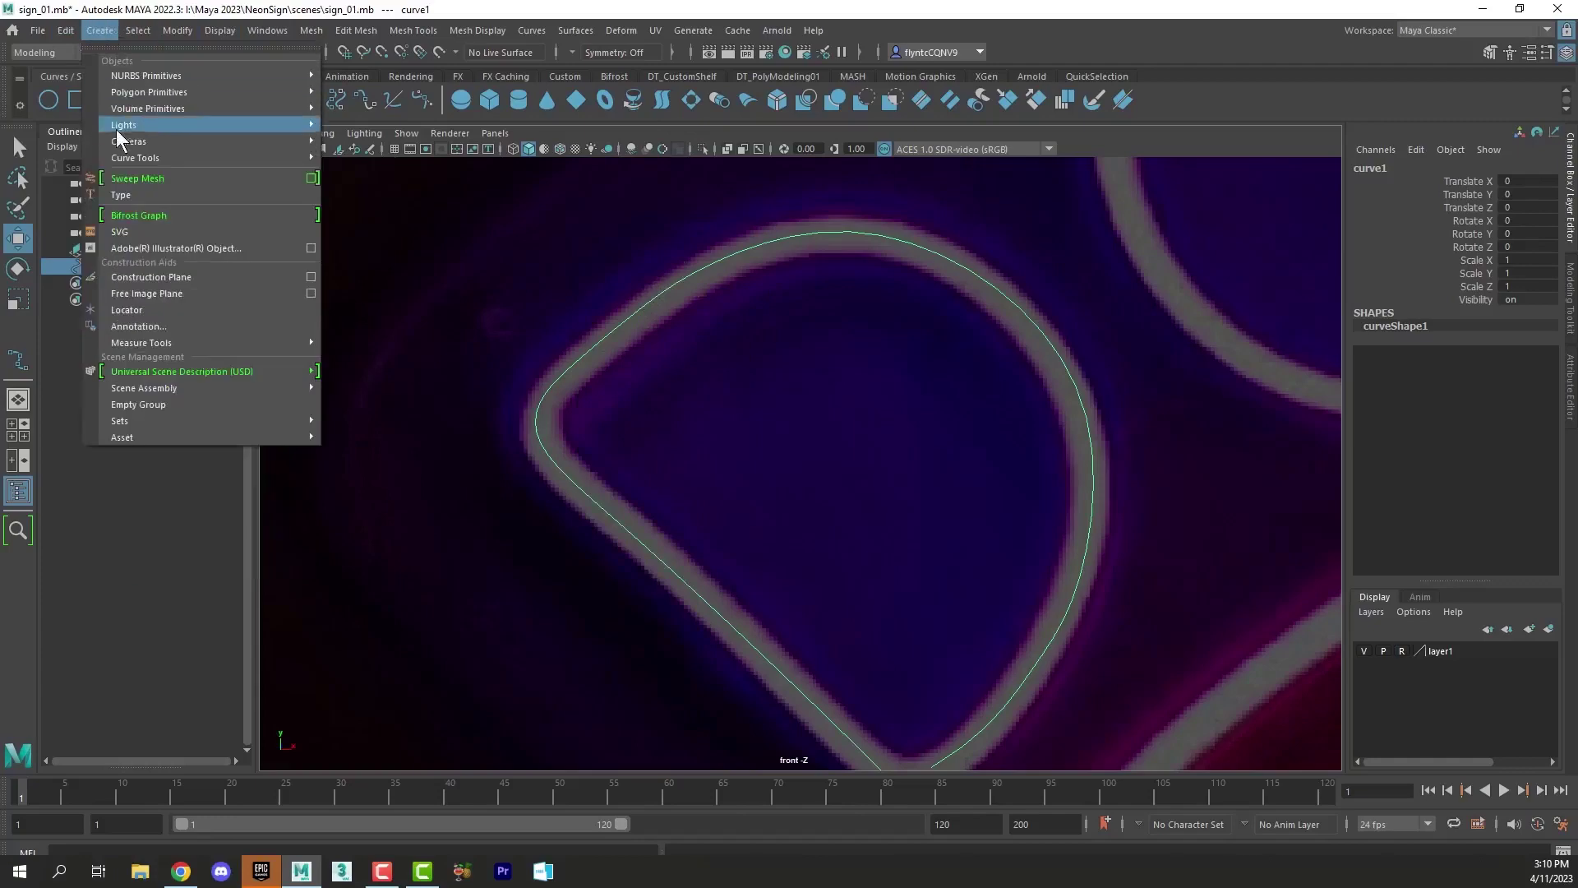
left_click(155, 180)
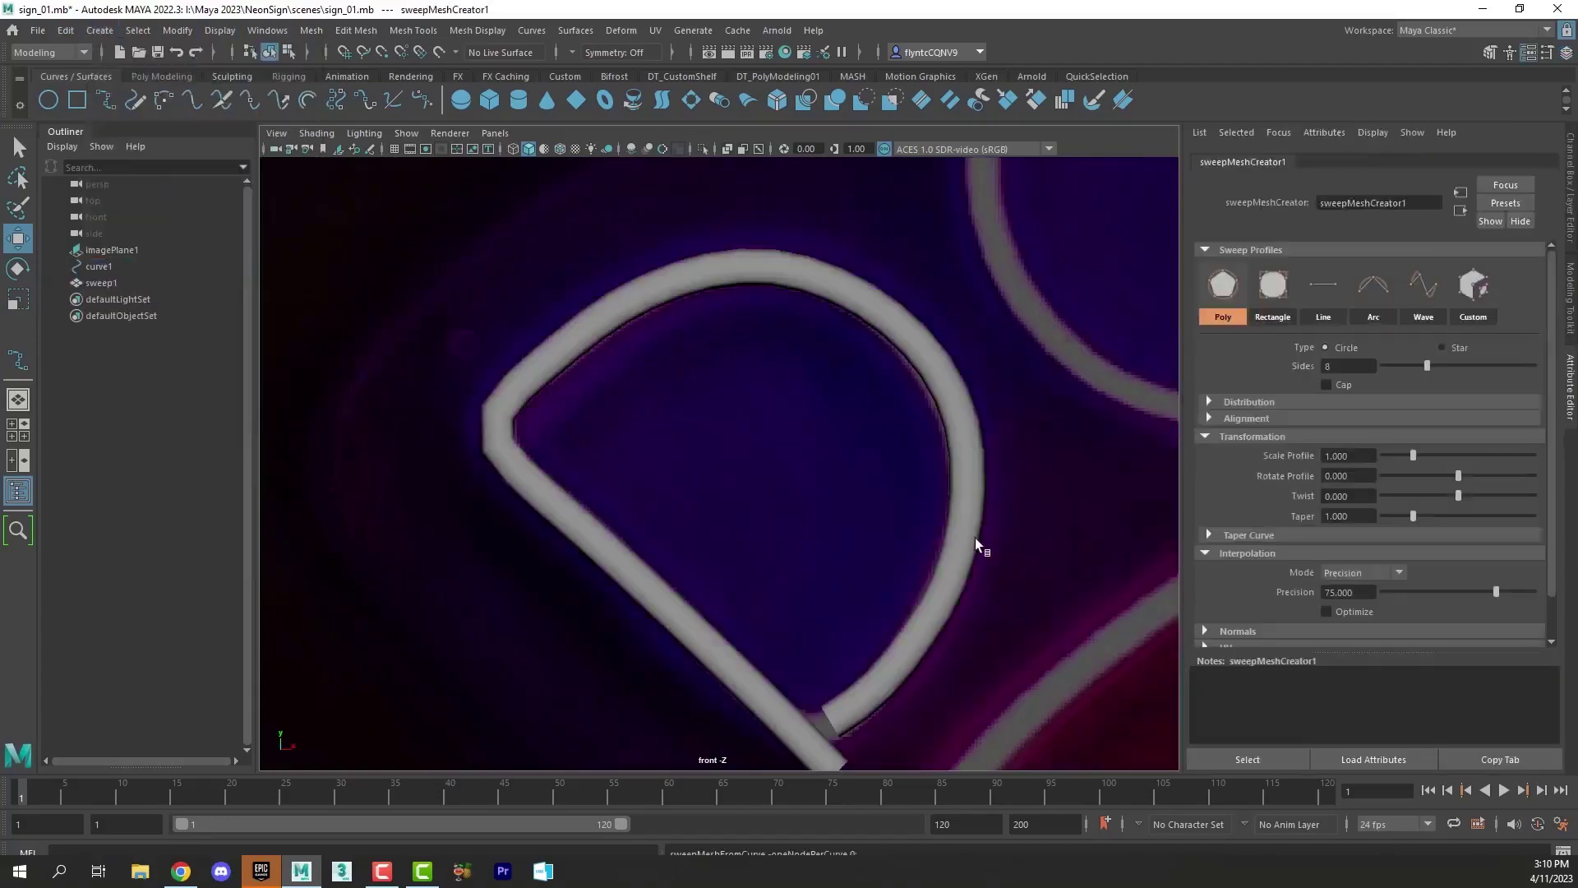
Step: Select the D's swept tube and set its interpolation Precision to 81.768
left_click(958, 498)
middle_click_drag(734, 285, 682, 268, "alt")
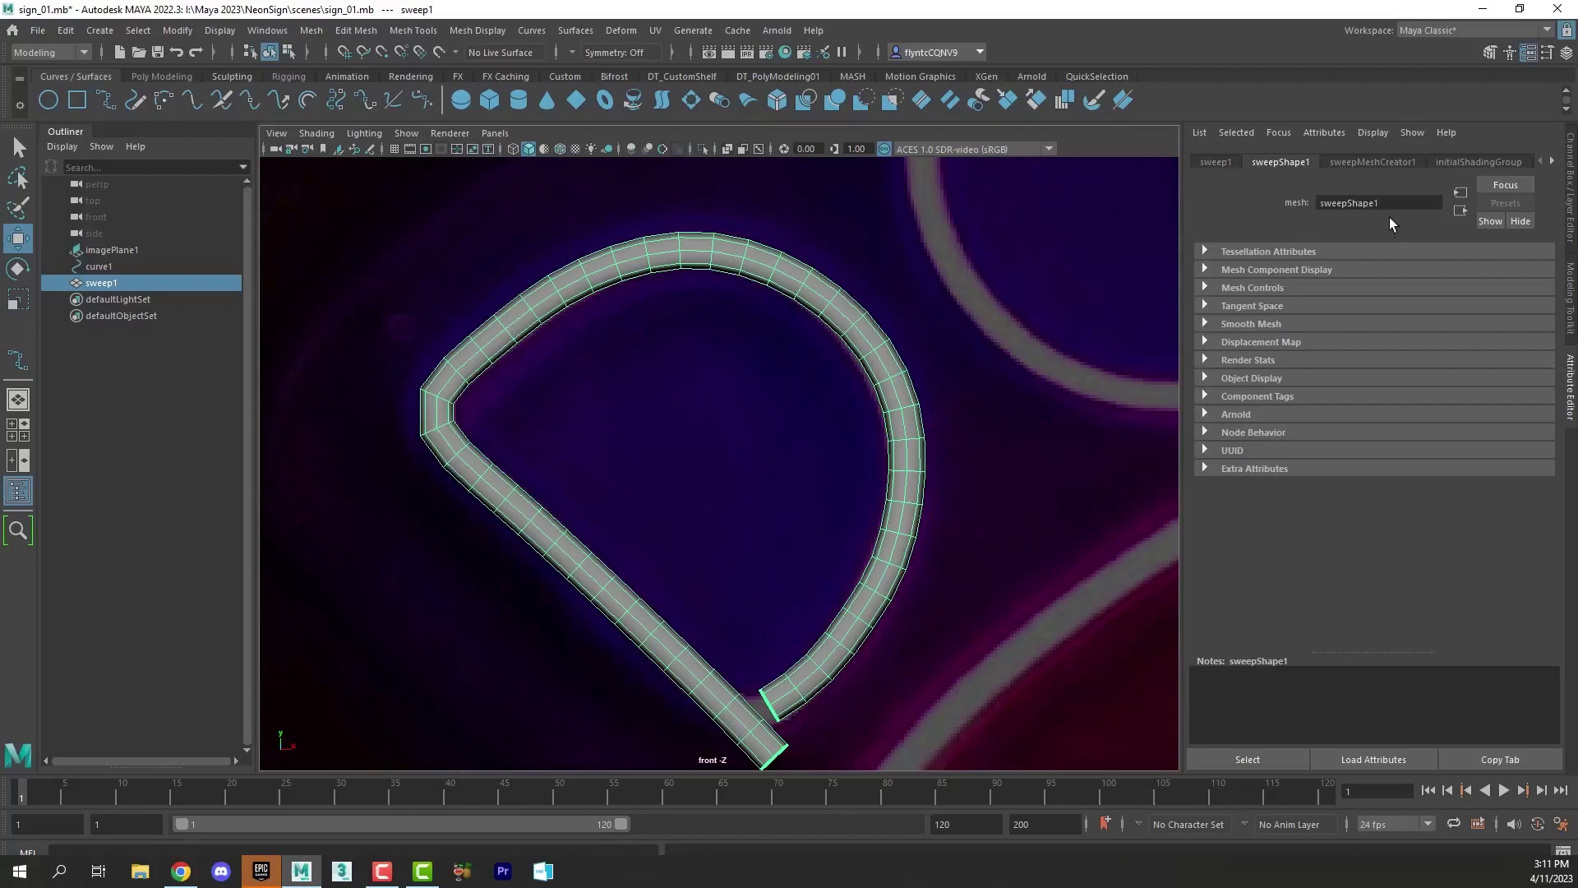
middle_click_drag(902, 394, 927, 363, "alt")
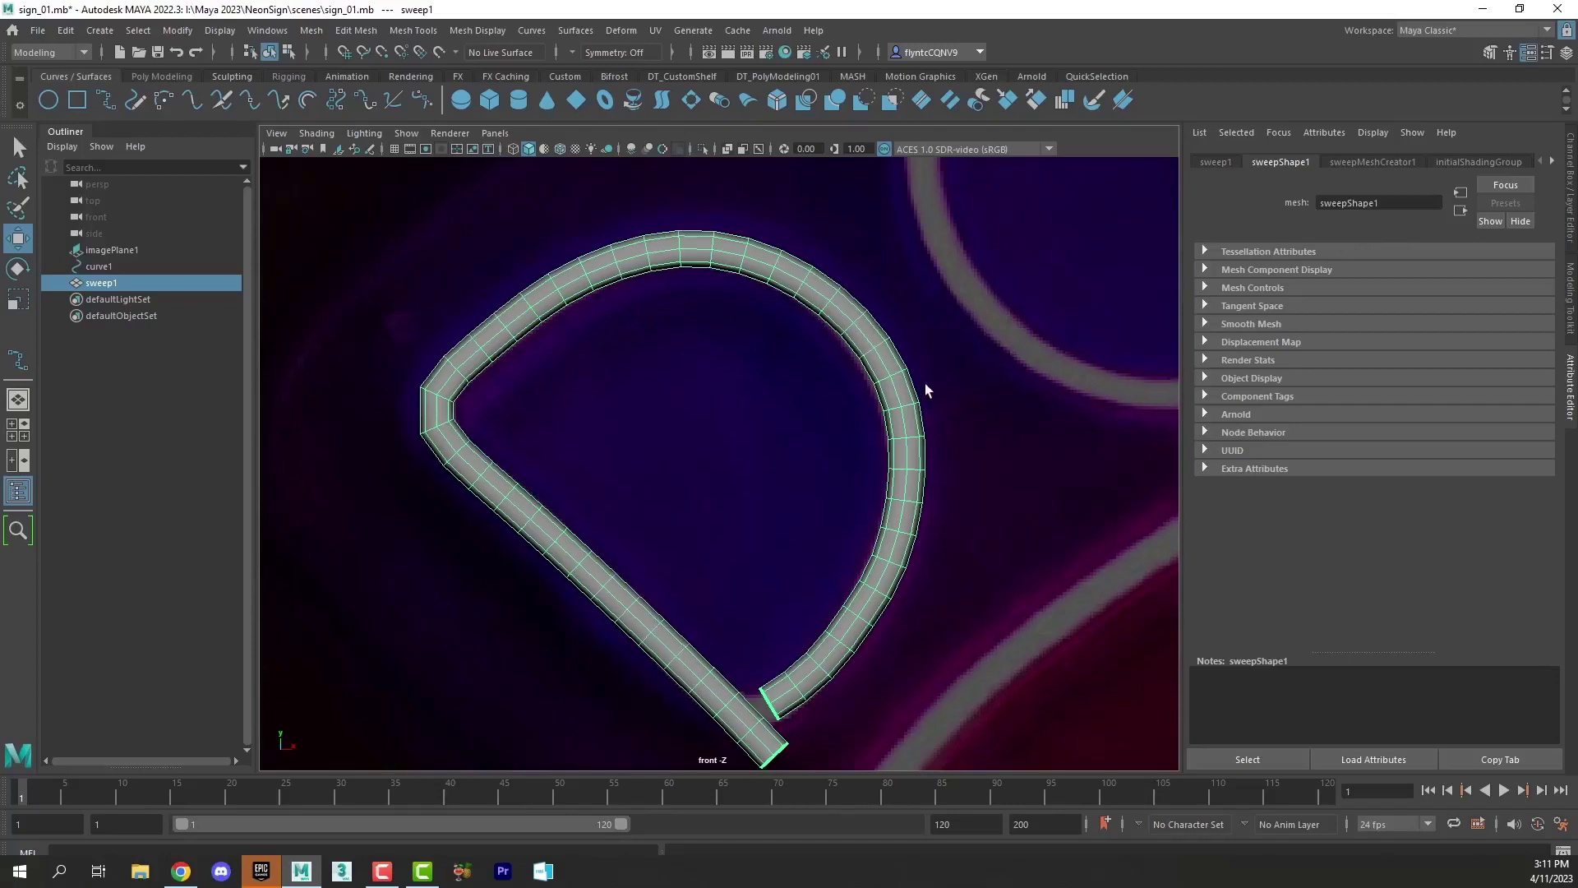
scroll(928, 363, "down", 1)
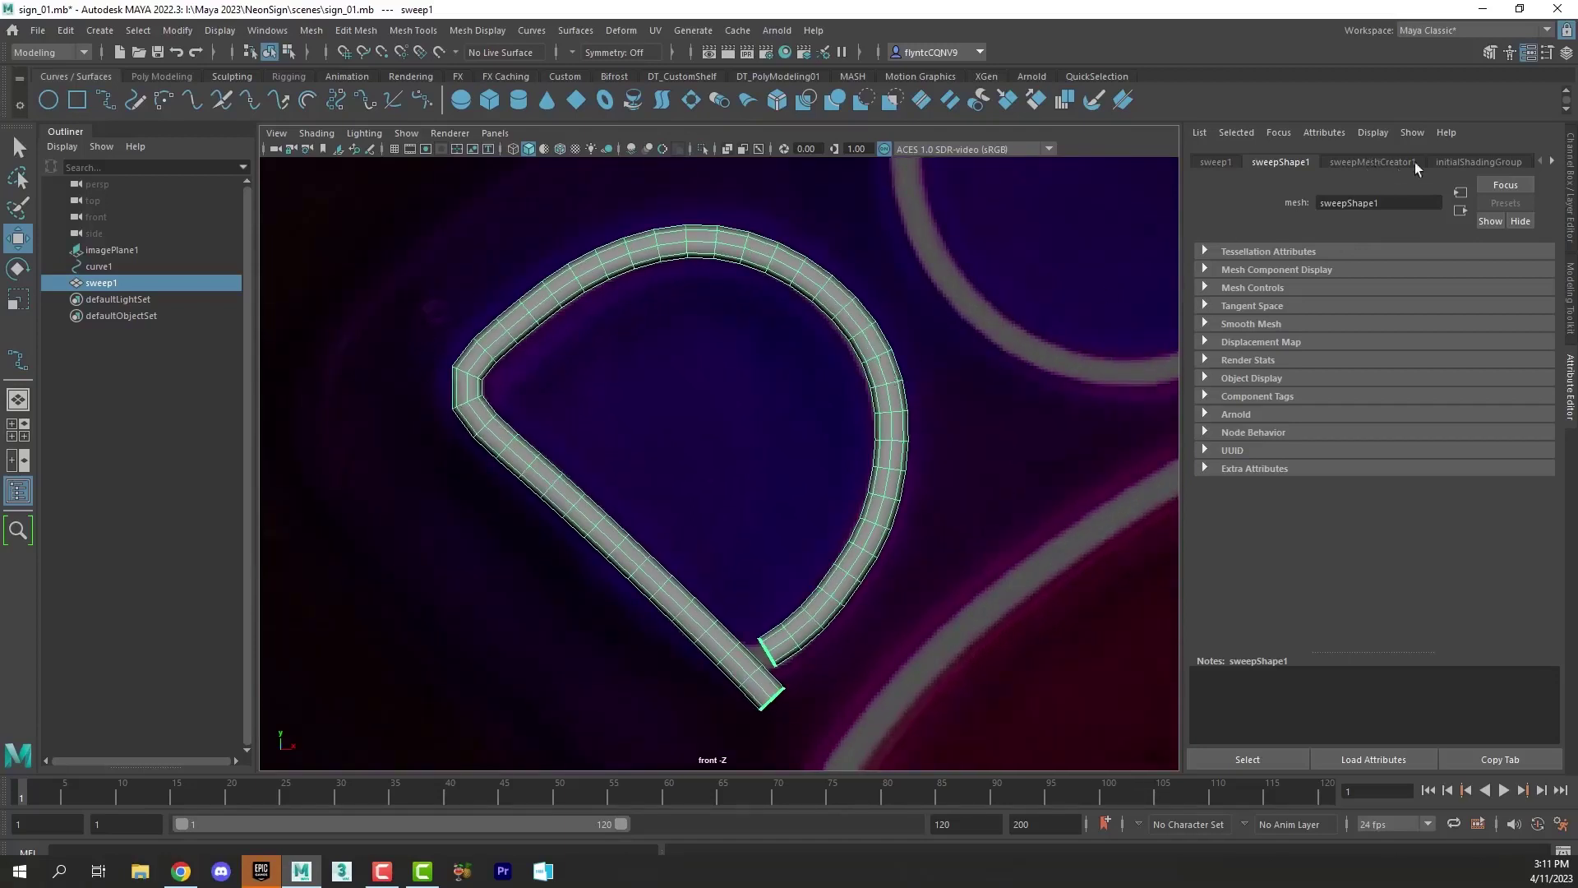
left_click(1361, 163)
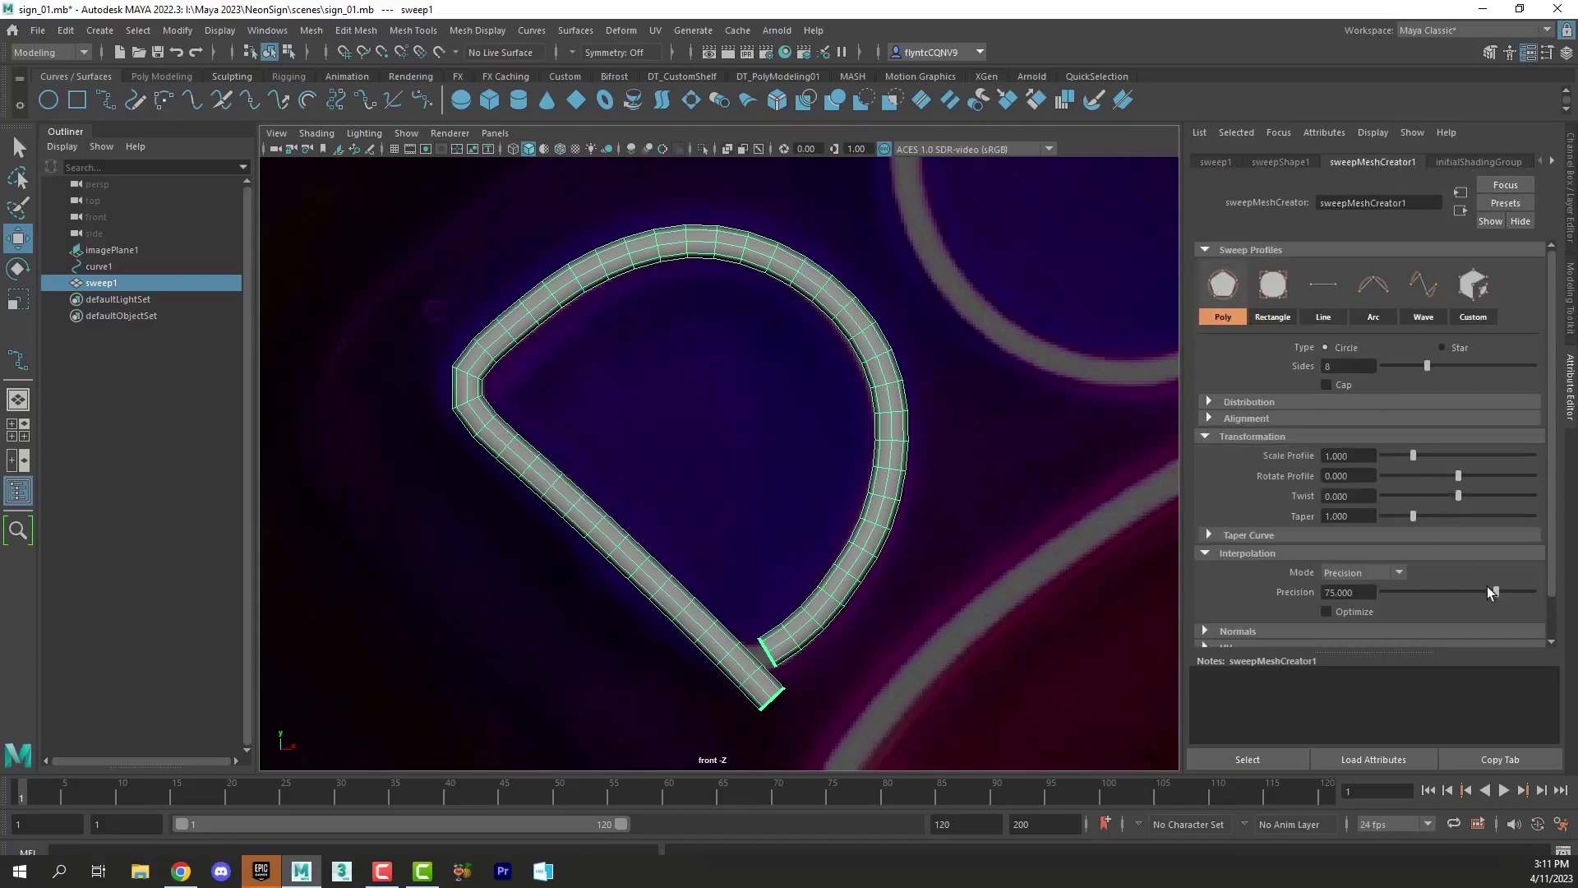
left_click_drag(1496, 591, 1505, 591)
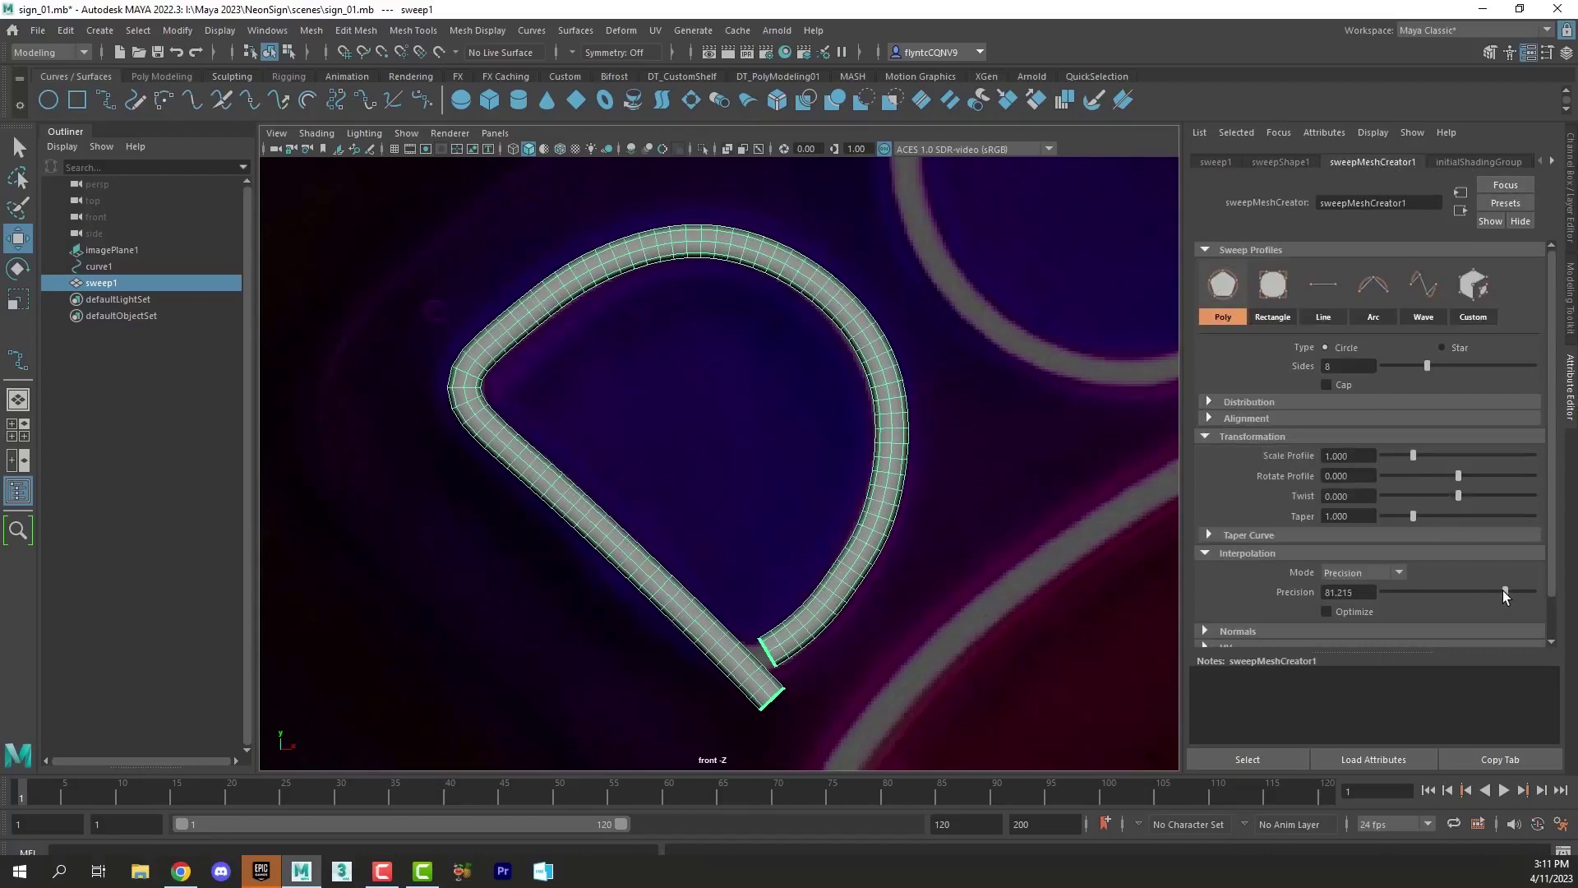
left_click_drag(1504, 591, 1505, 587)
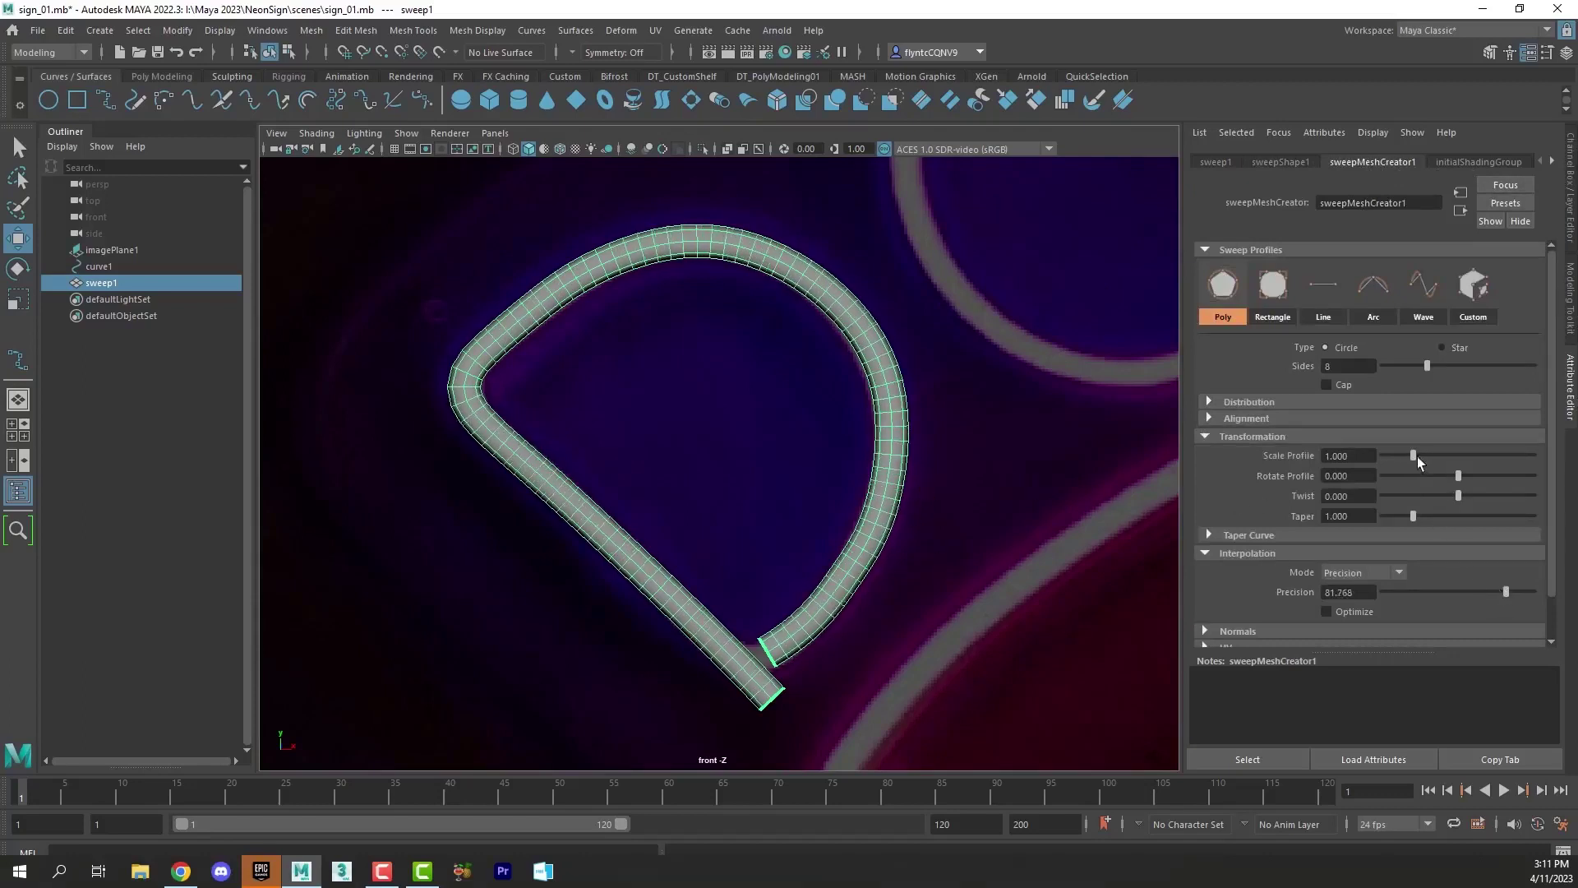
Step: Set the D sweep's Scale Profile to 1.105 and cap the tube's open ends
left_click_drag(1413, 455, 1416, 456)
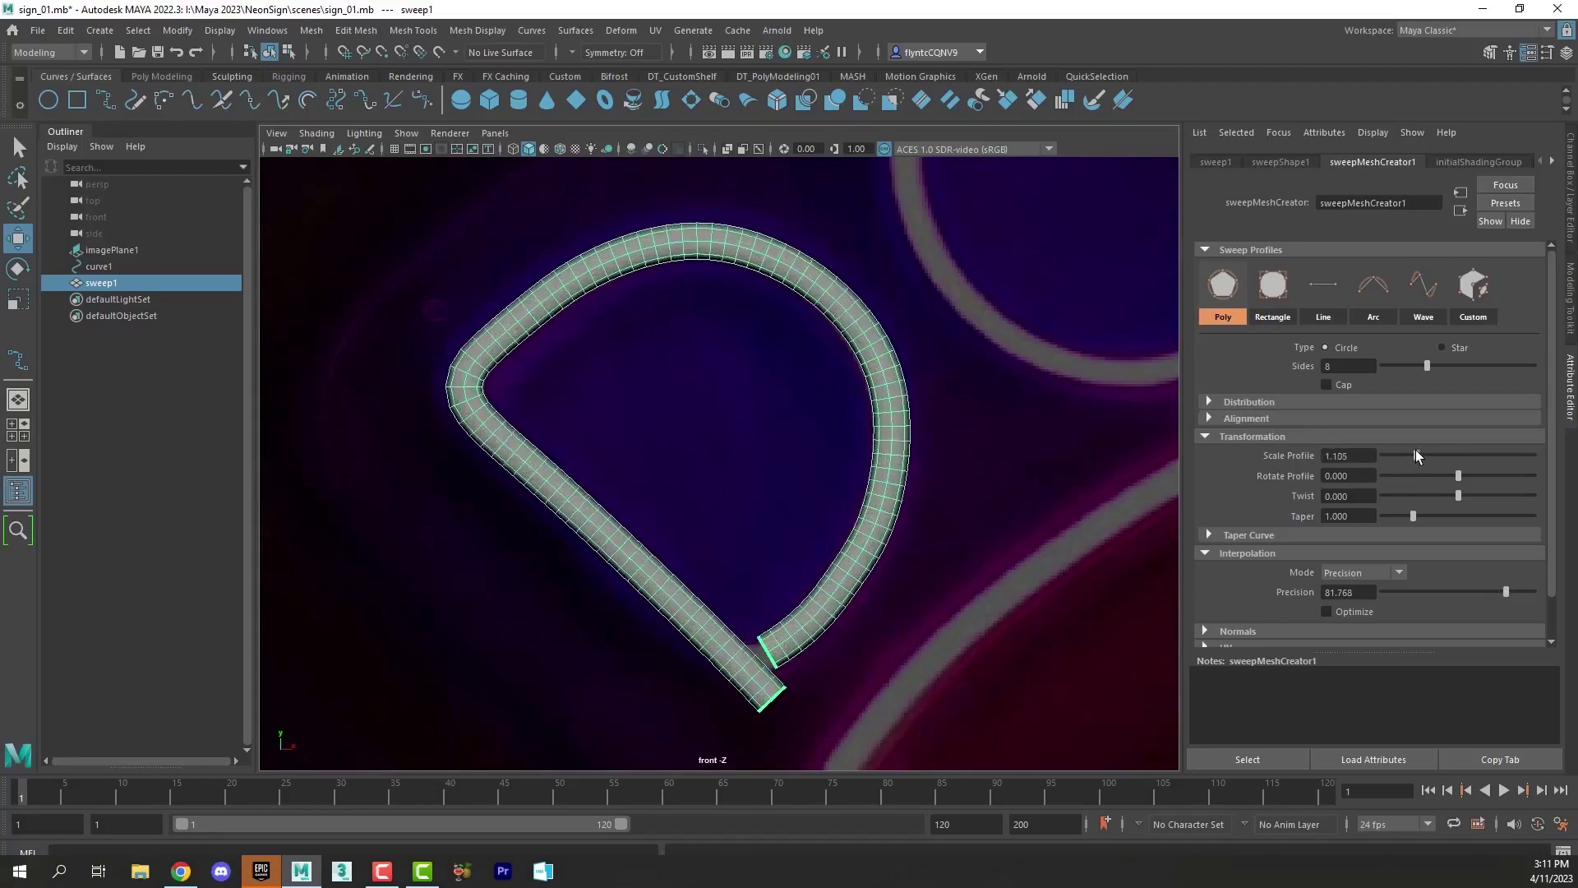
left_click(1326, 385)
middle_click_drag(1002, 509, 996, 546, "alt")
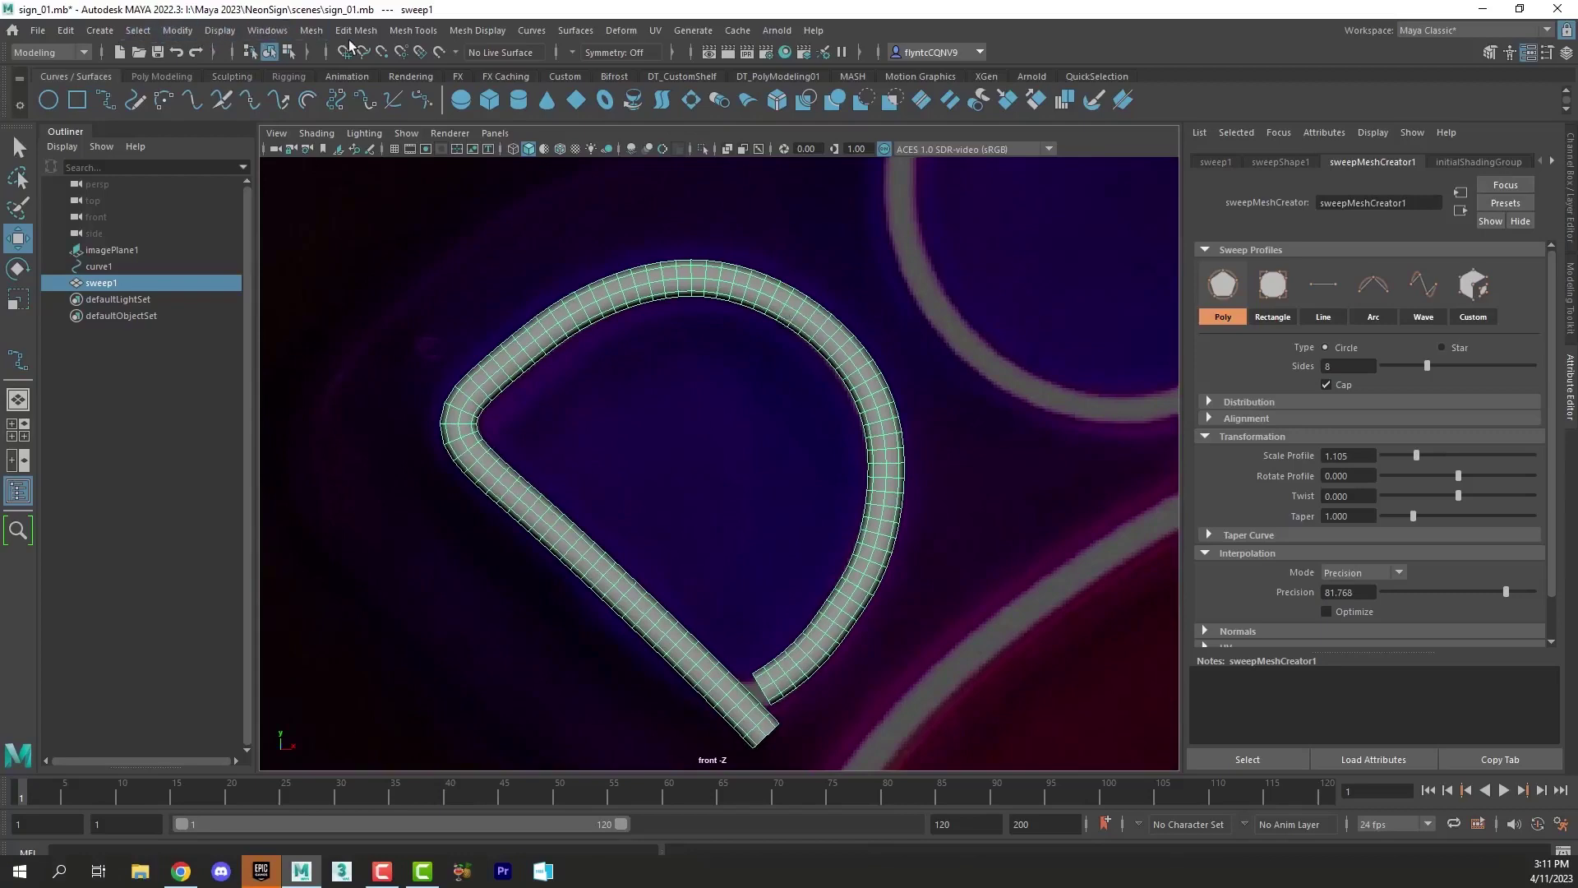
Step: Smooth the D's swept tube with one division
left_click(312, 31)
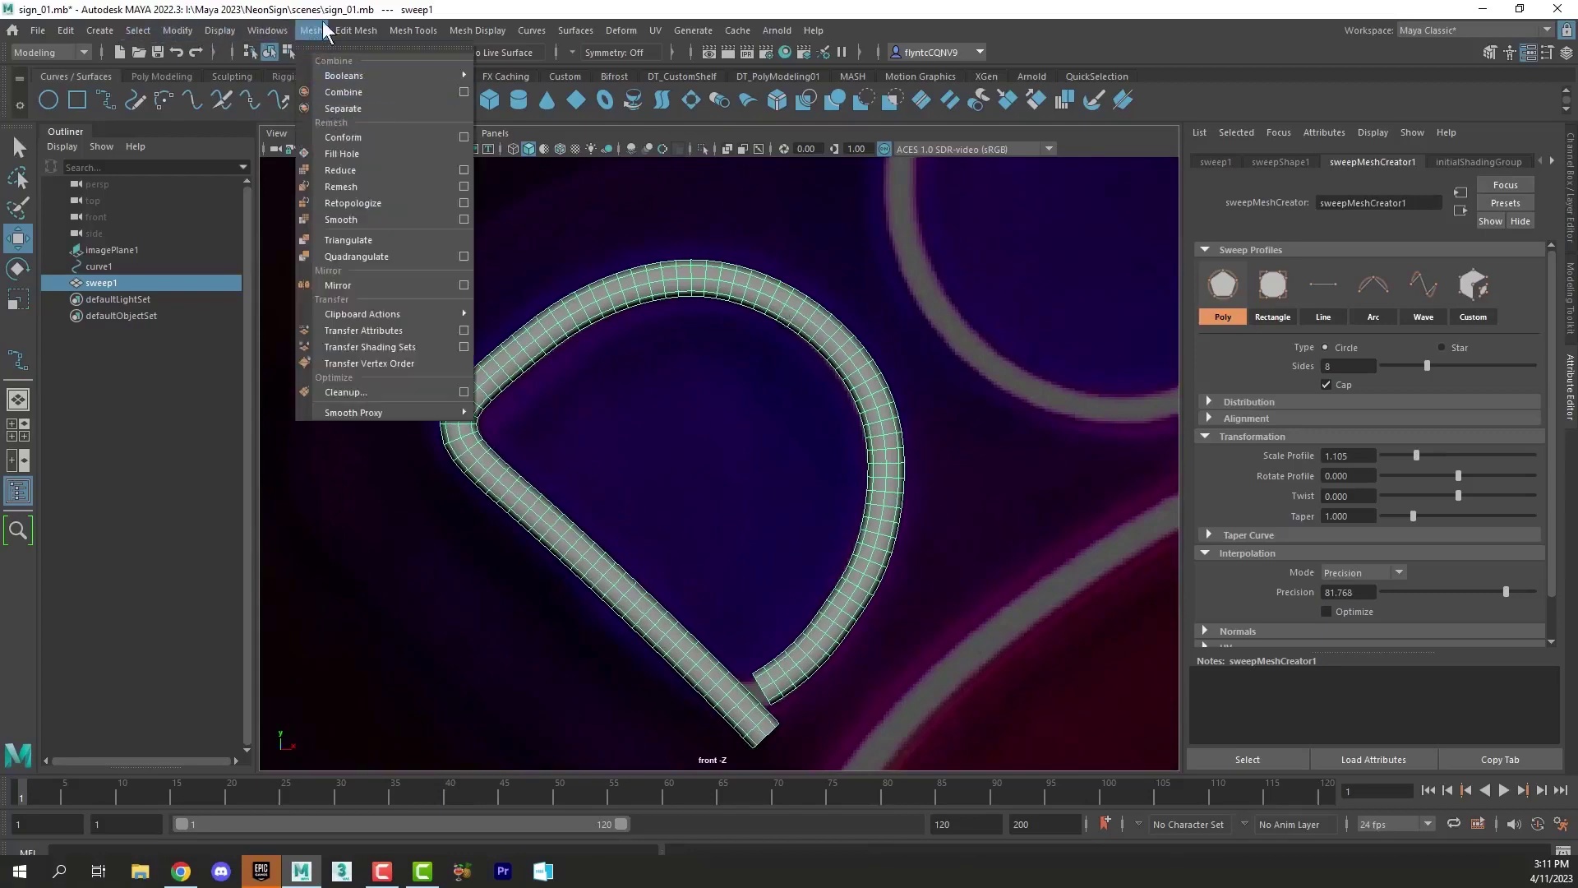
left_click(361, 221)
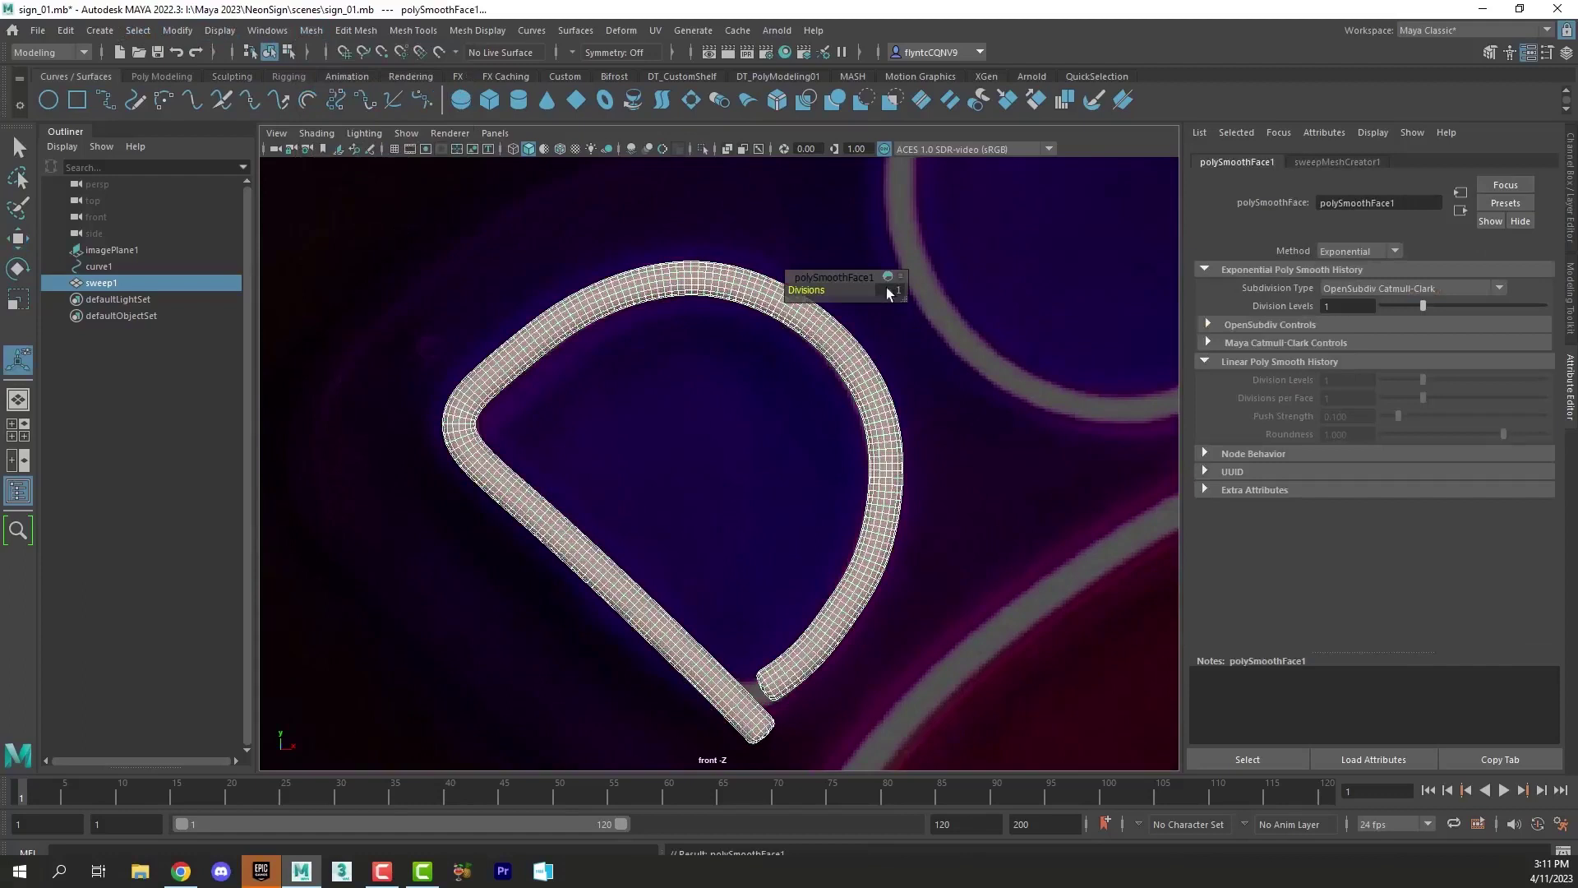
left_click(18, 147)
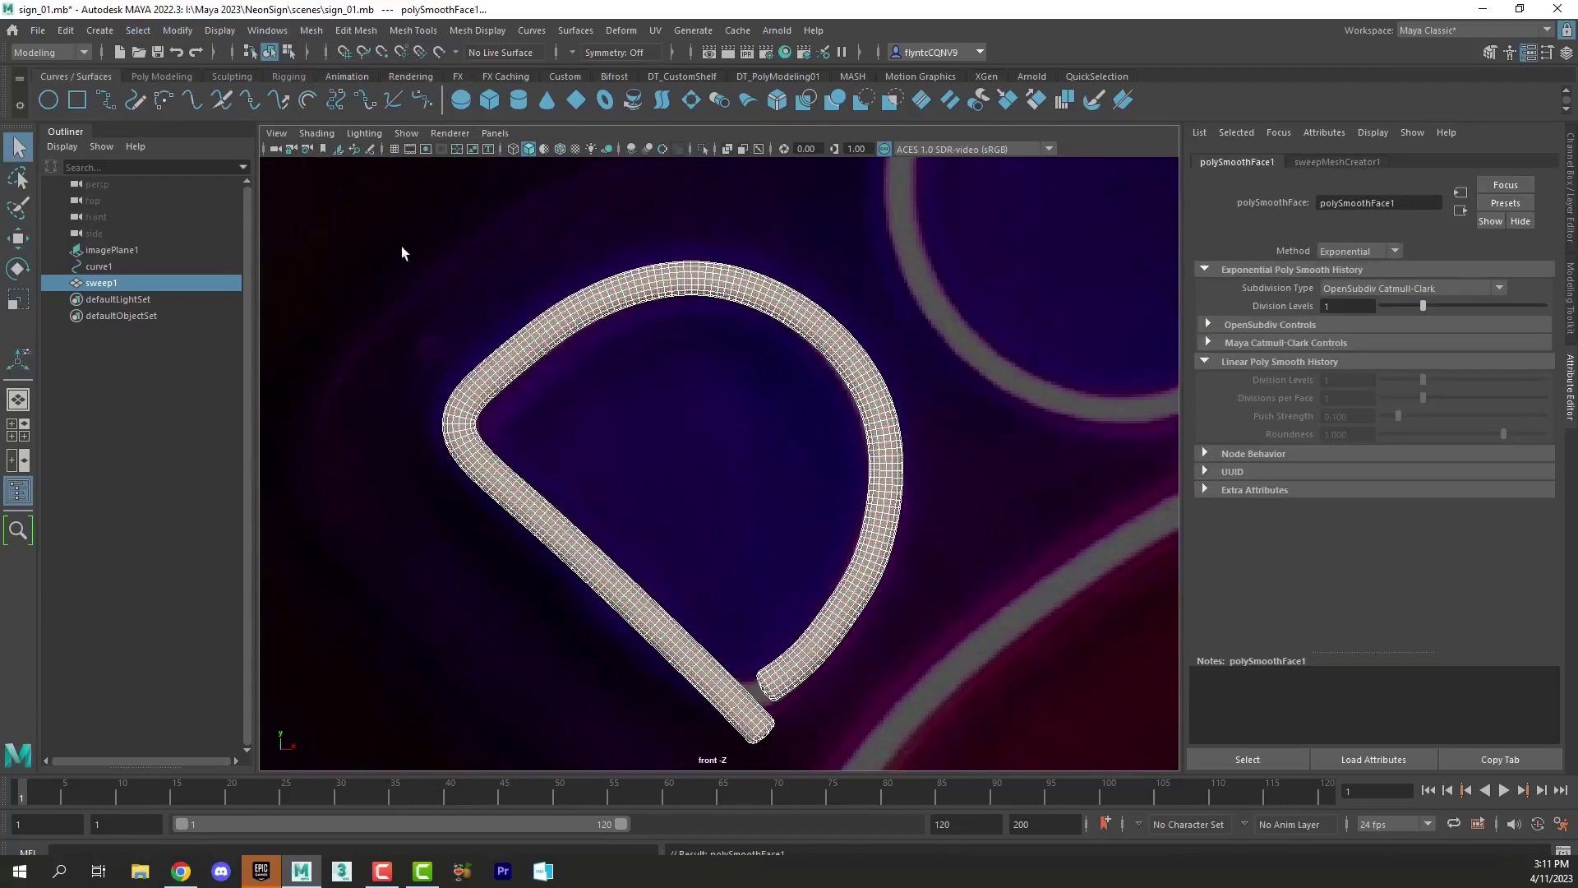
Step: Delete the construction history of the D's smoothed tube
left_click(649, 294)
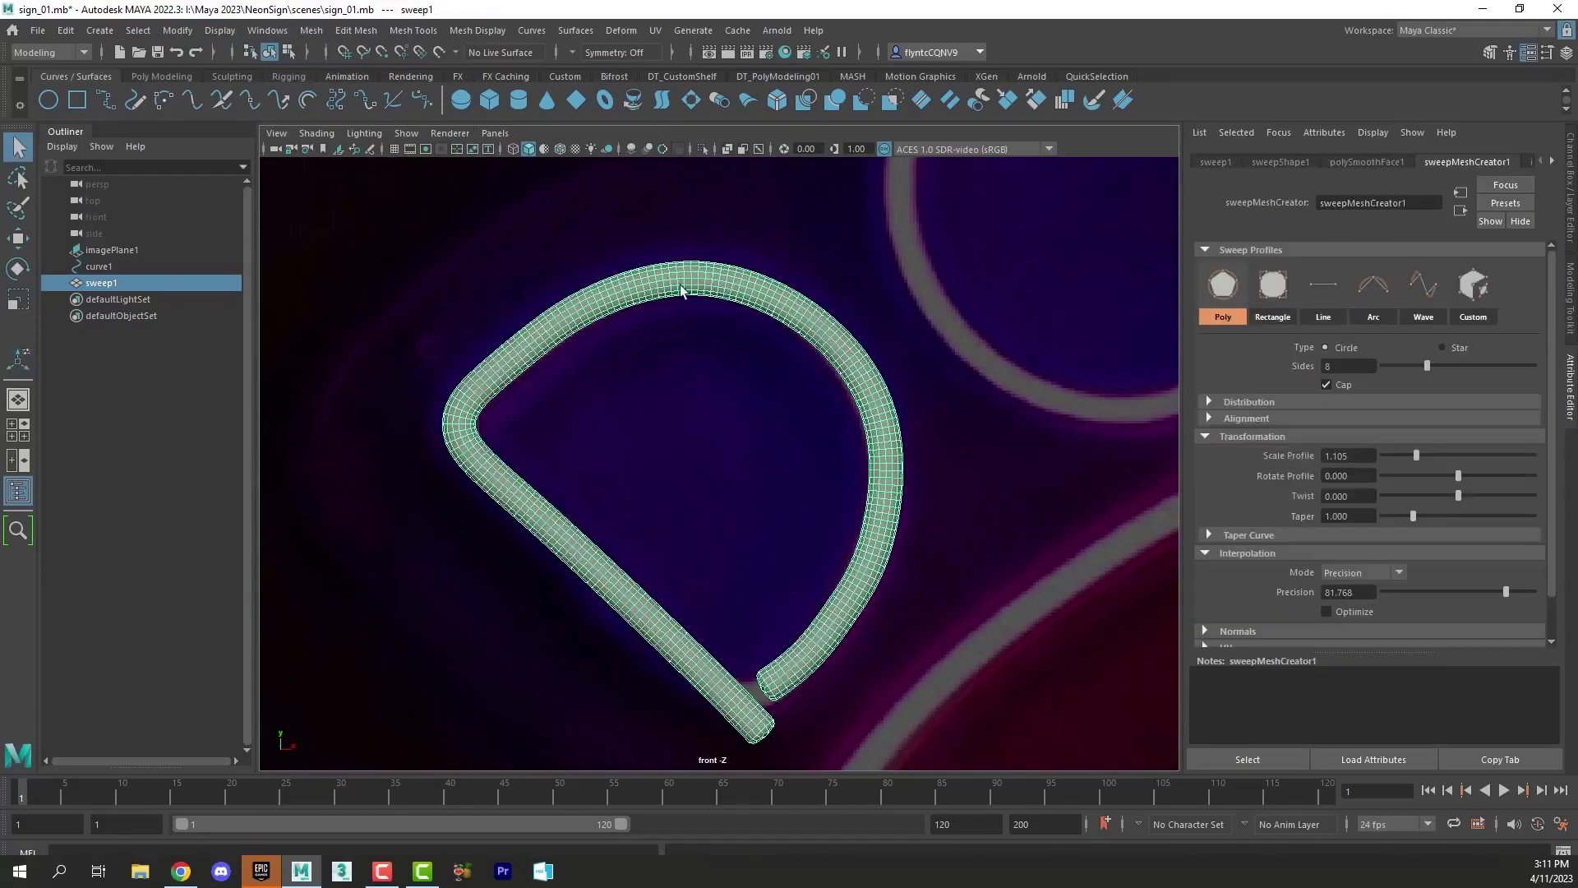
left_click(66, 31)
mouse_move(131, 227)
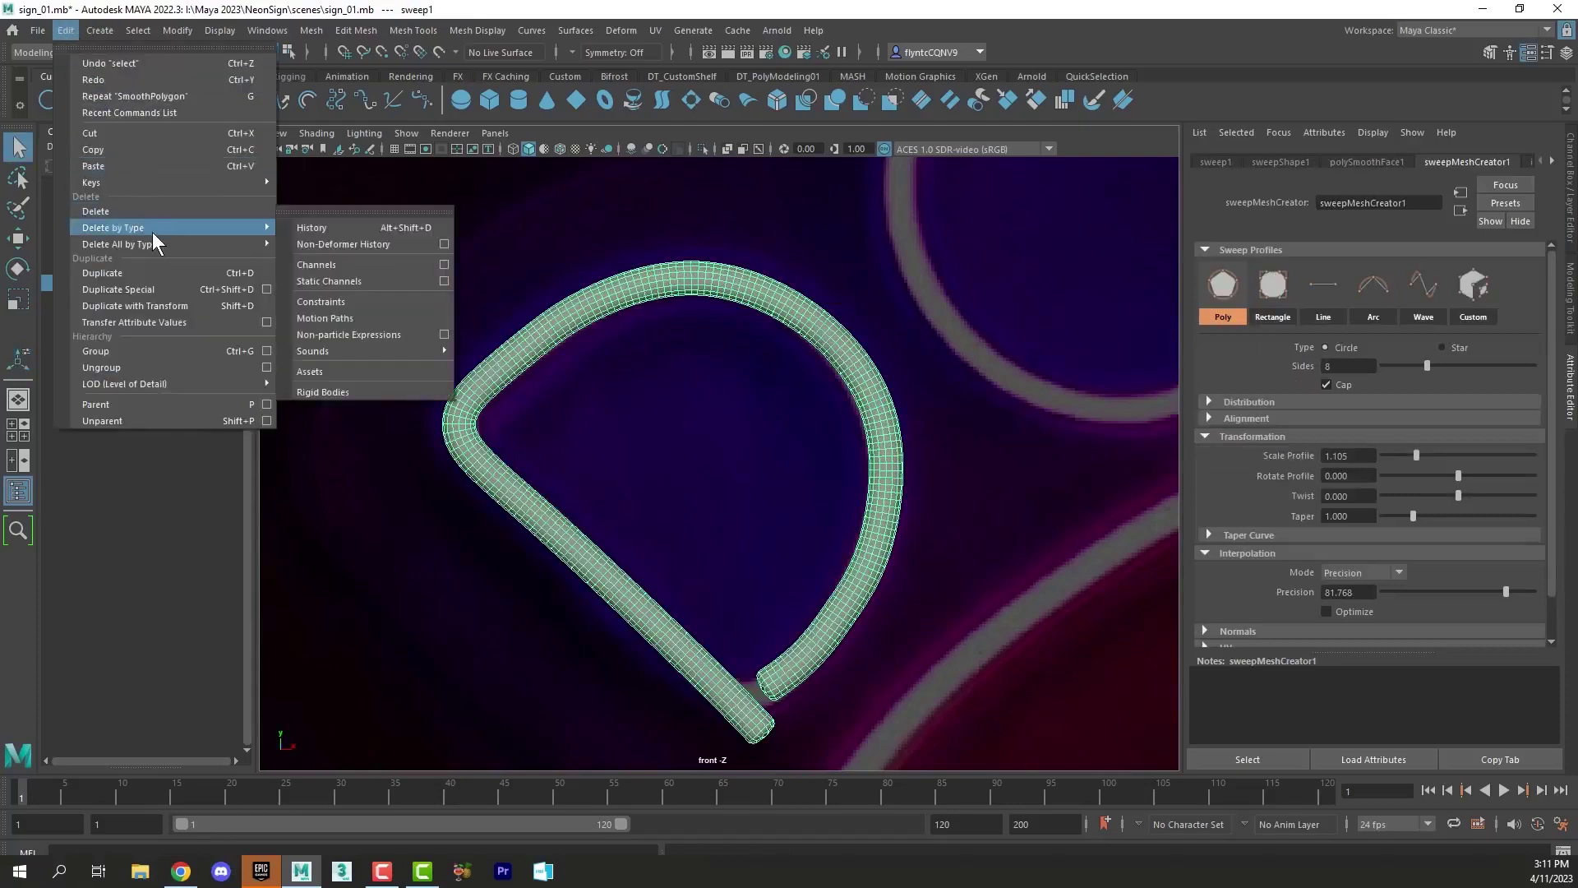
left_click(337, 232)
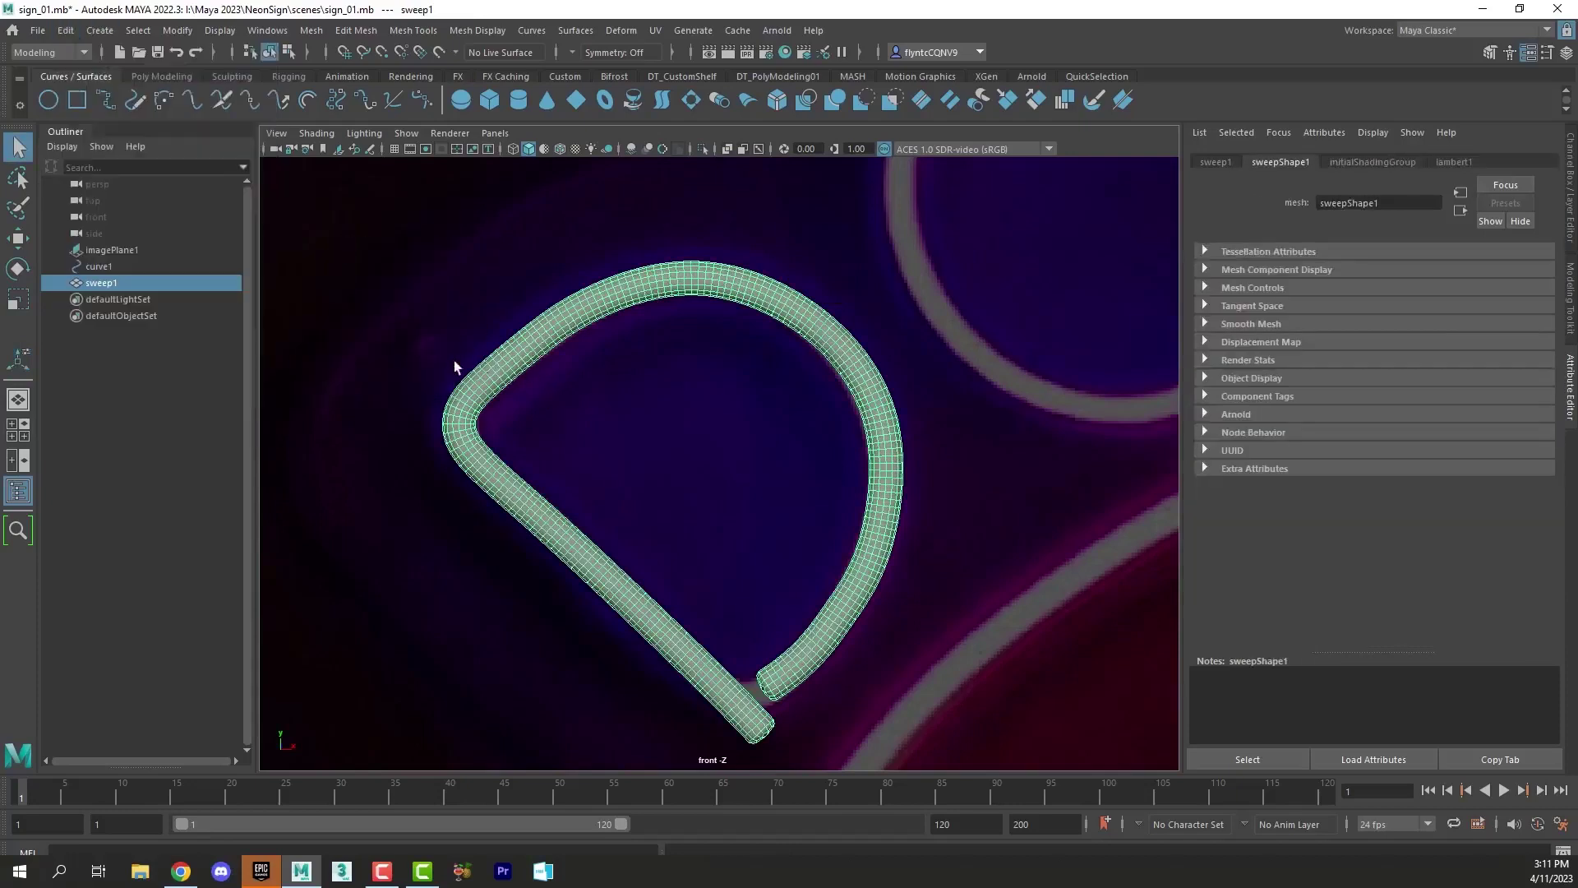
Step: Draw a three-point circular arc around the O in the reference image, leaving a small gap on its lower-right side
middle_click_drag(701, 399, 408, 484, "alt")
middle_click_drag(739, 523, 607, 647, "alt")
left_click(606, 647)
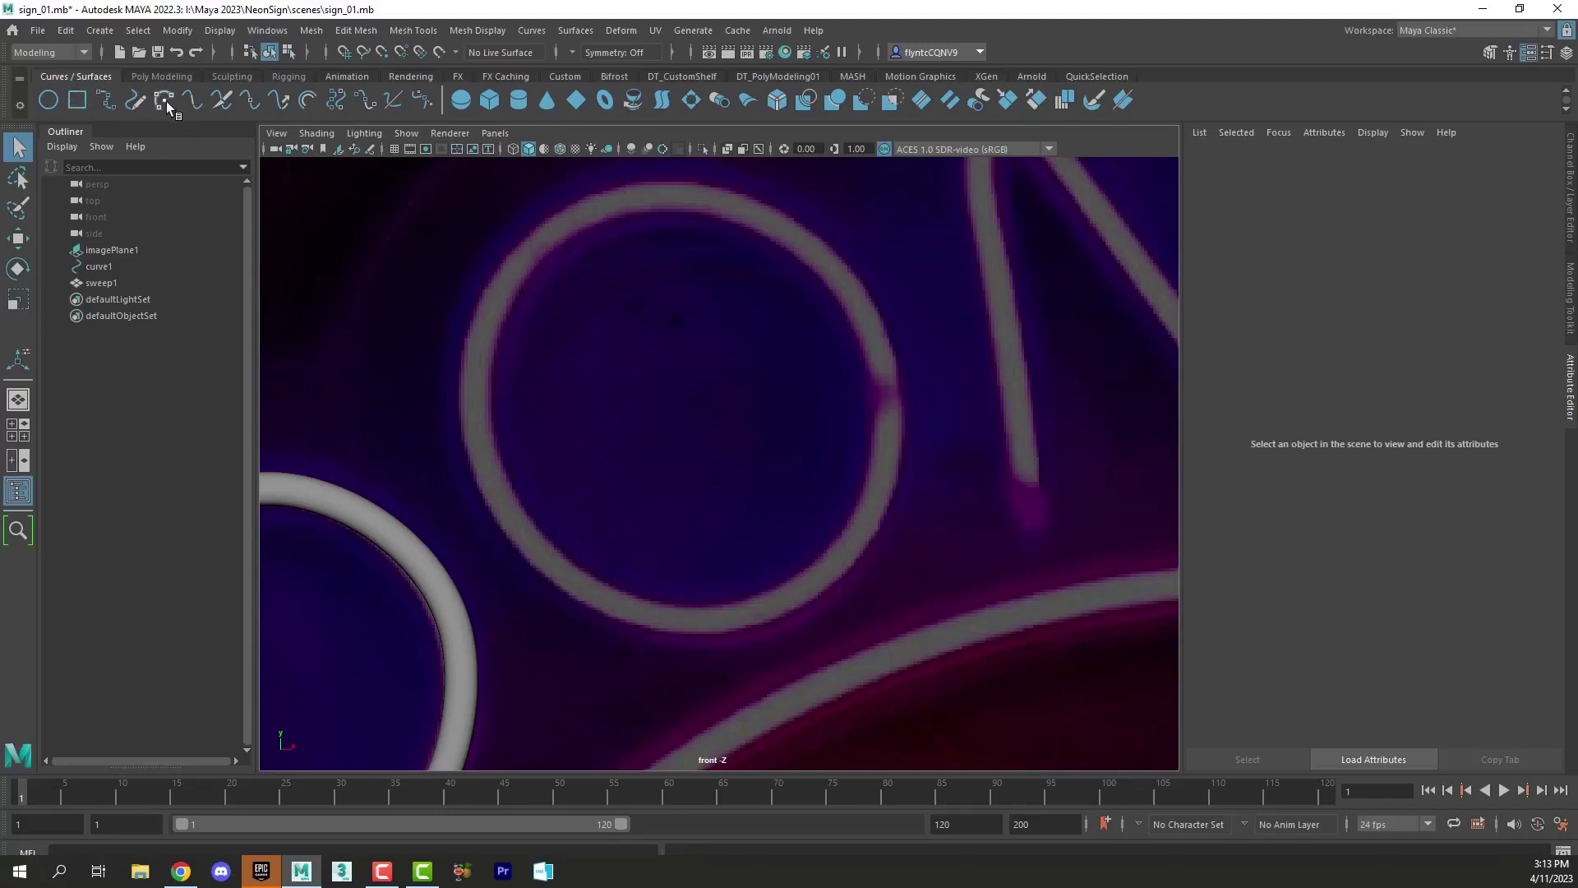
left_click(102, 32)
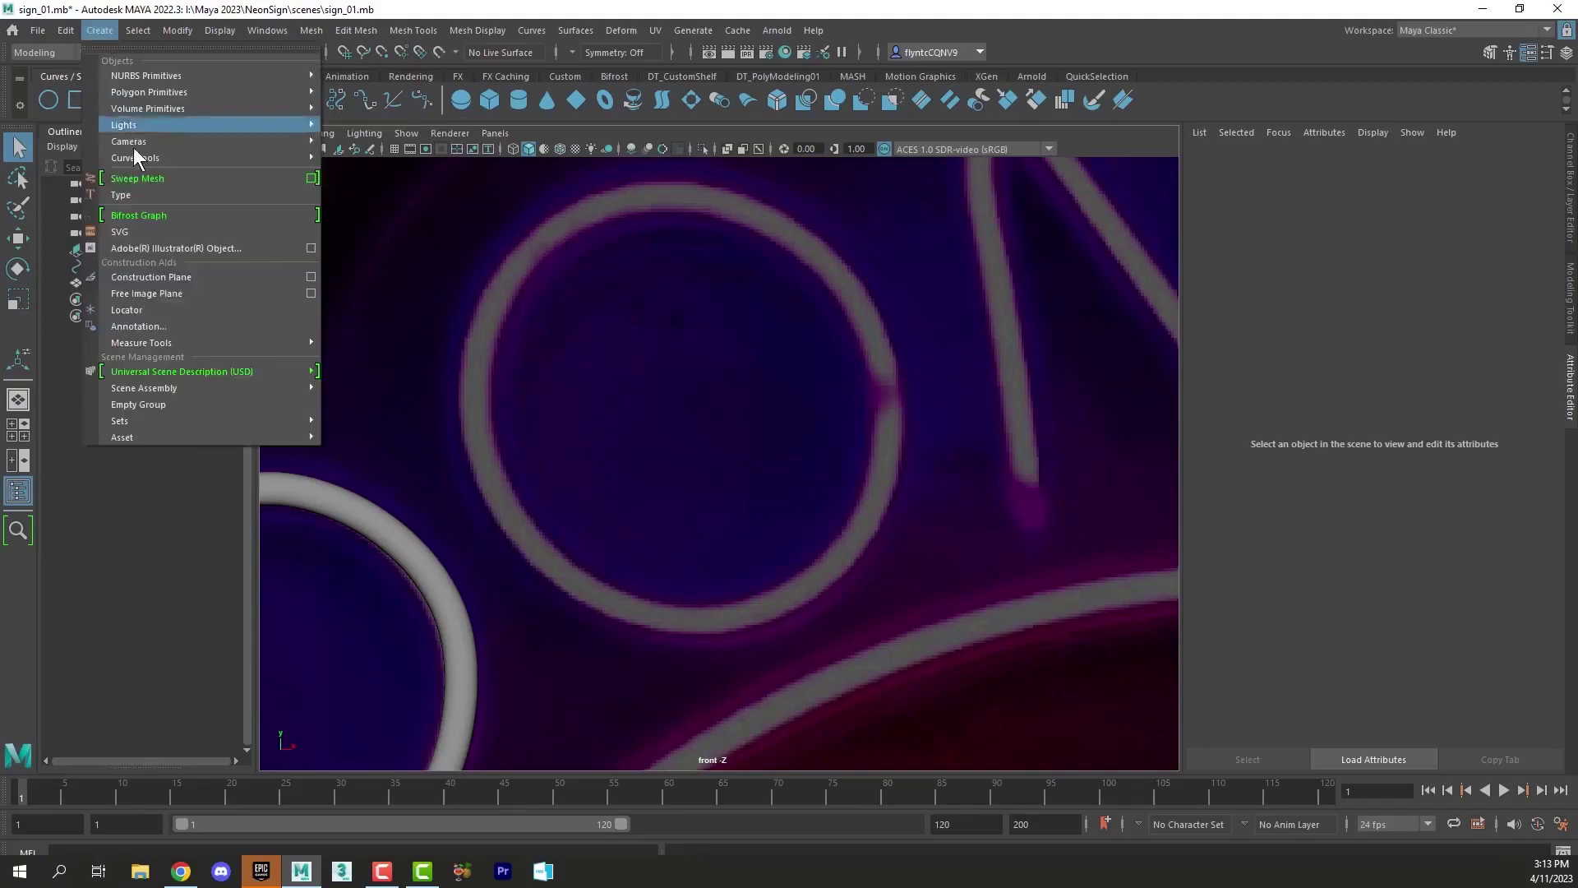
mouse_move(146, 160)
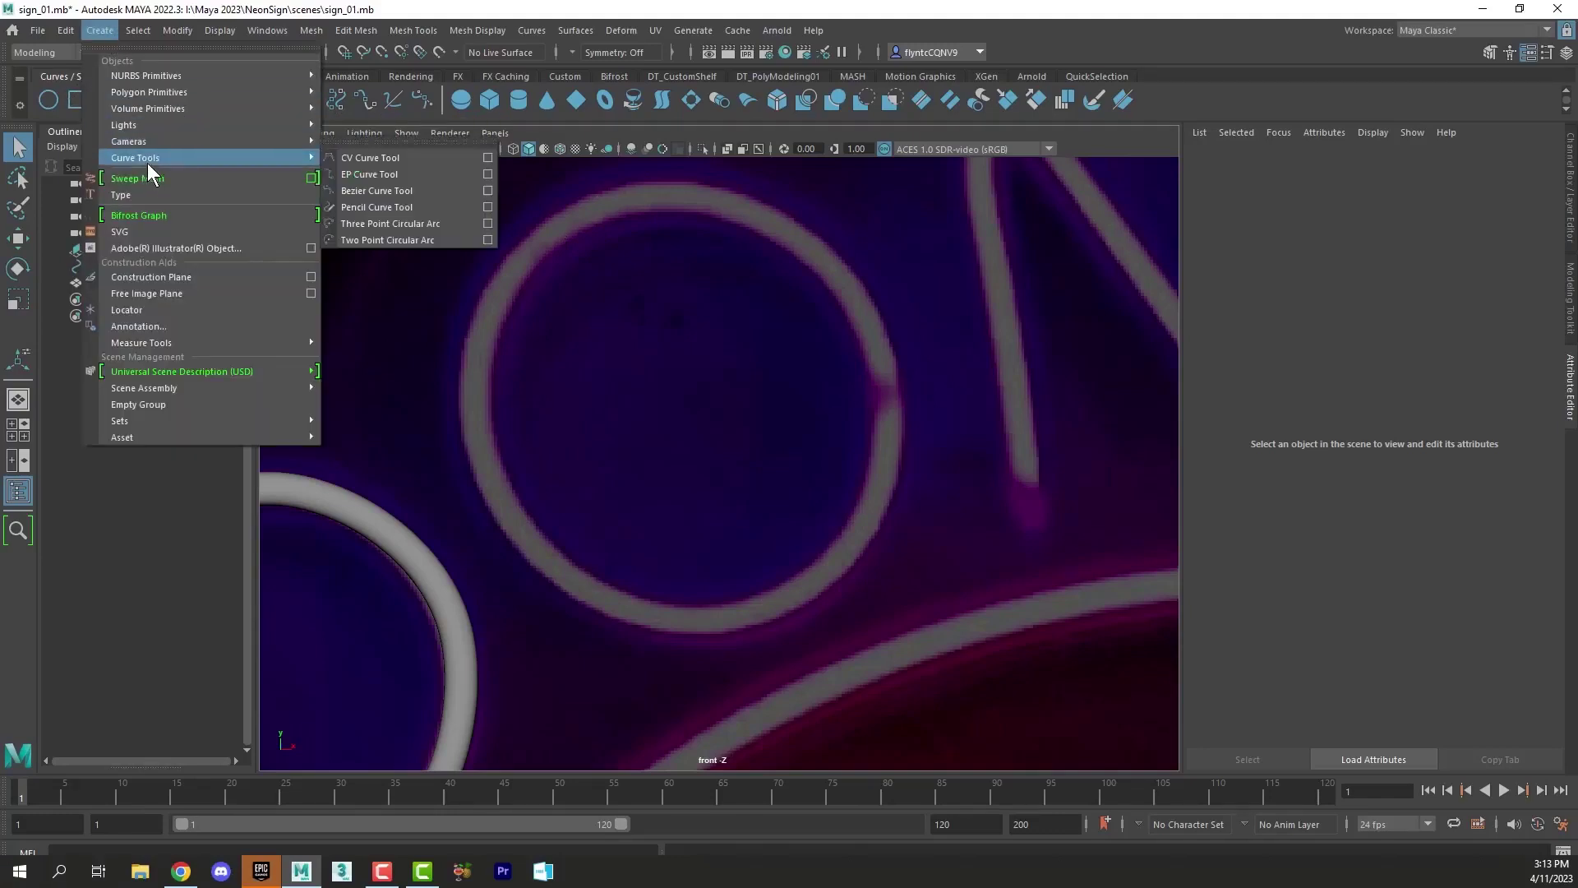
left_click(427, 224)
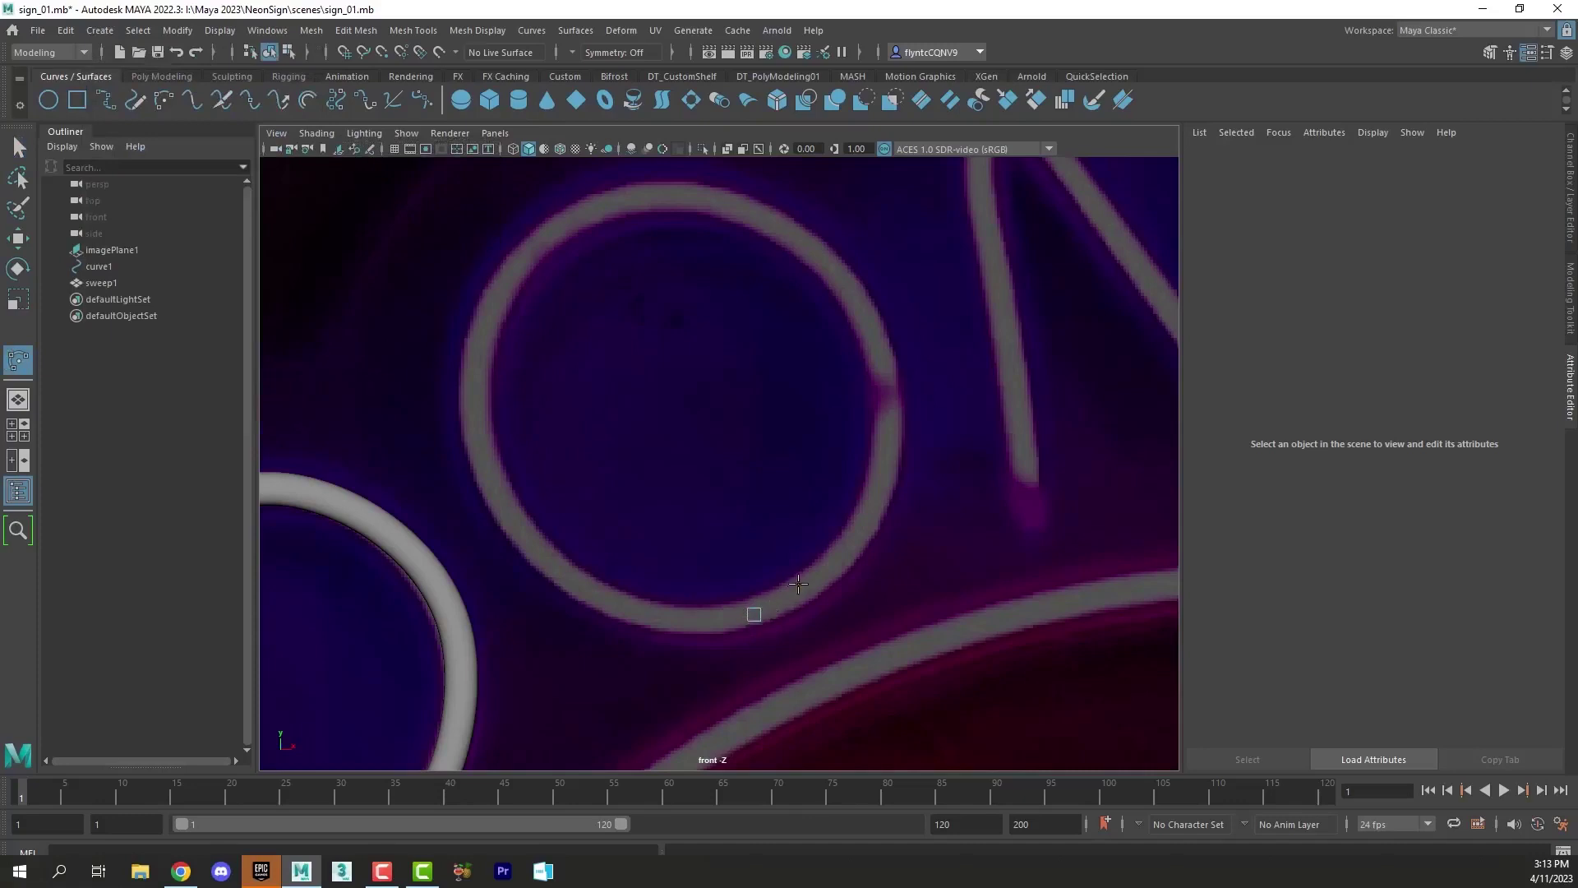
left_click(753, 615)
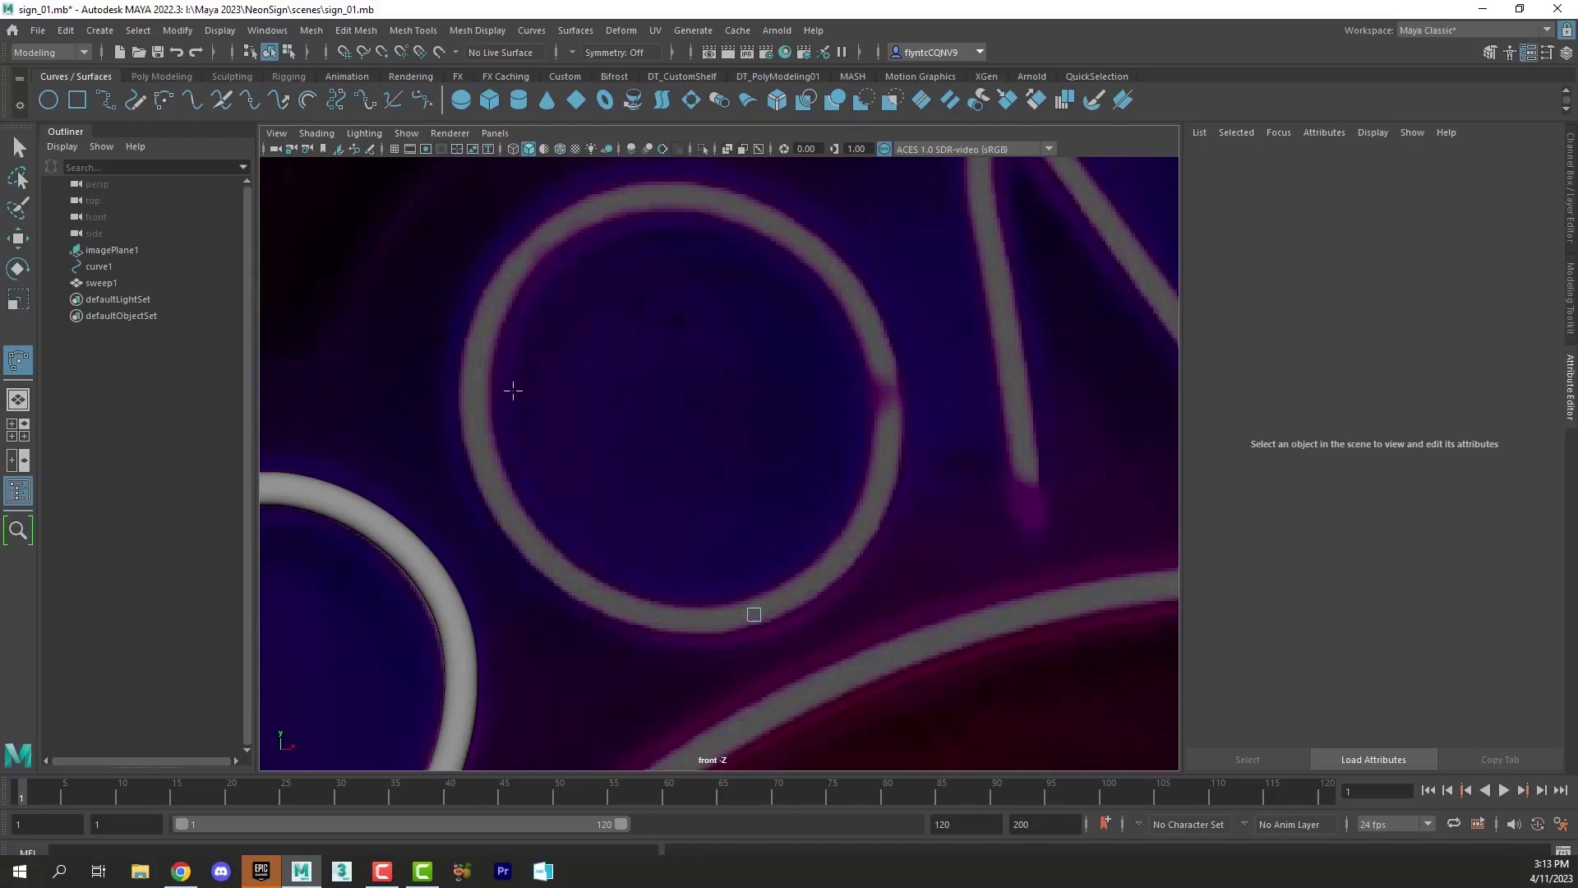
left_click(576, 214)
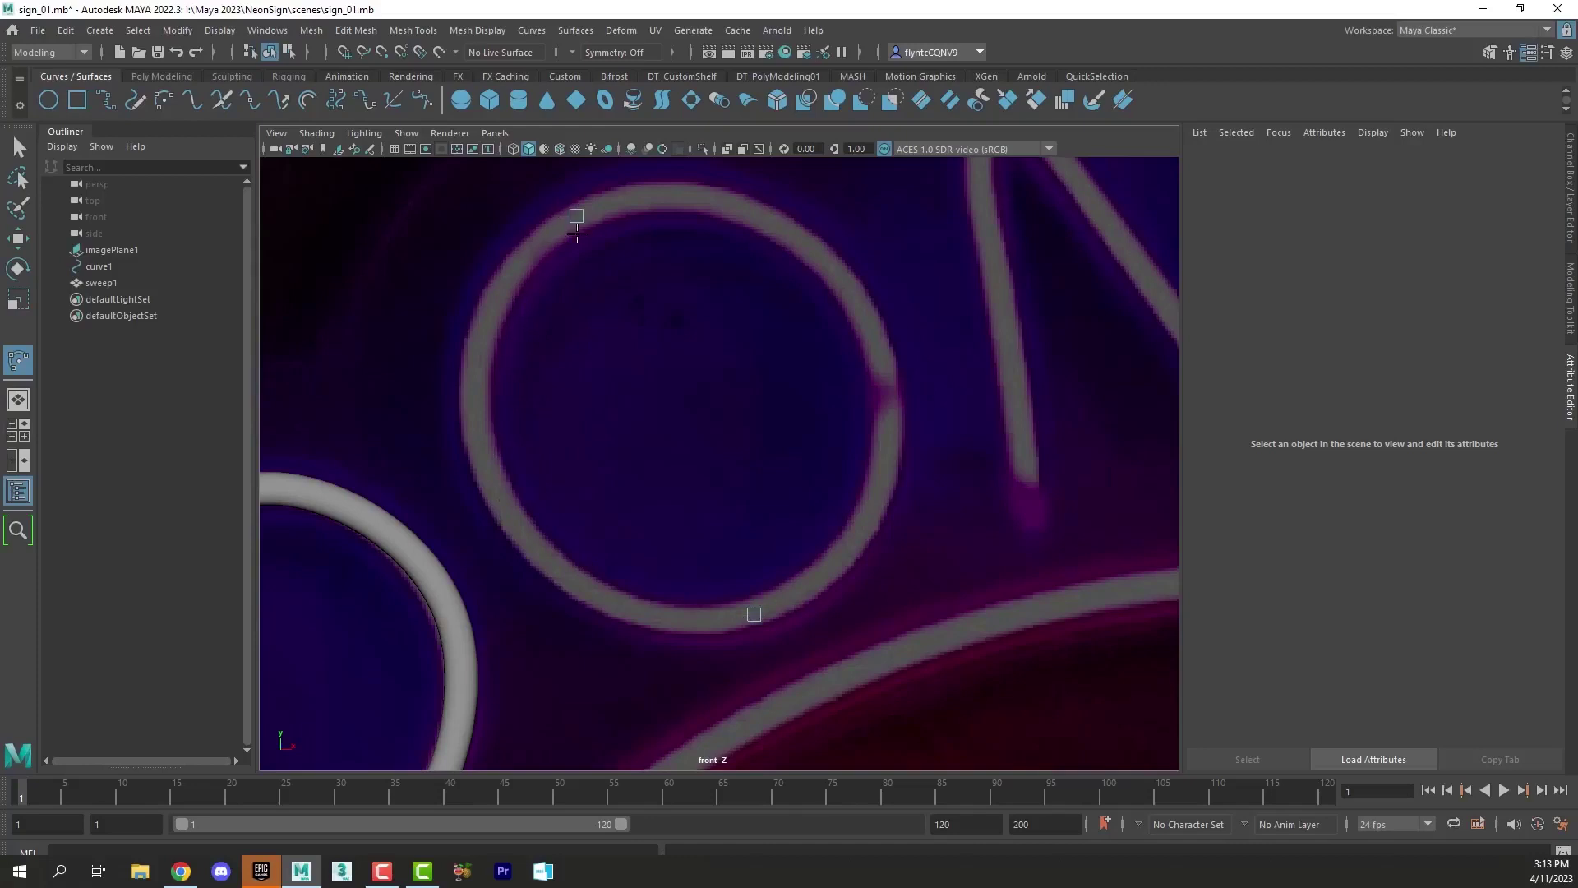
left_click(812, 583)
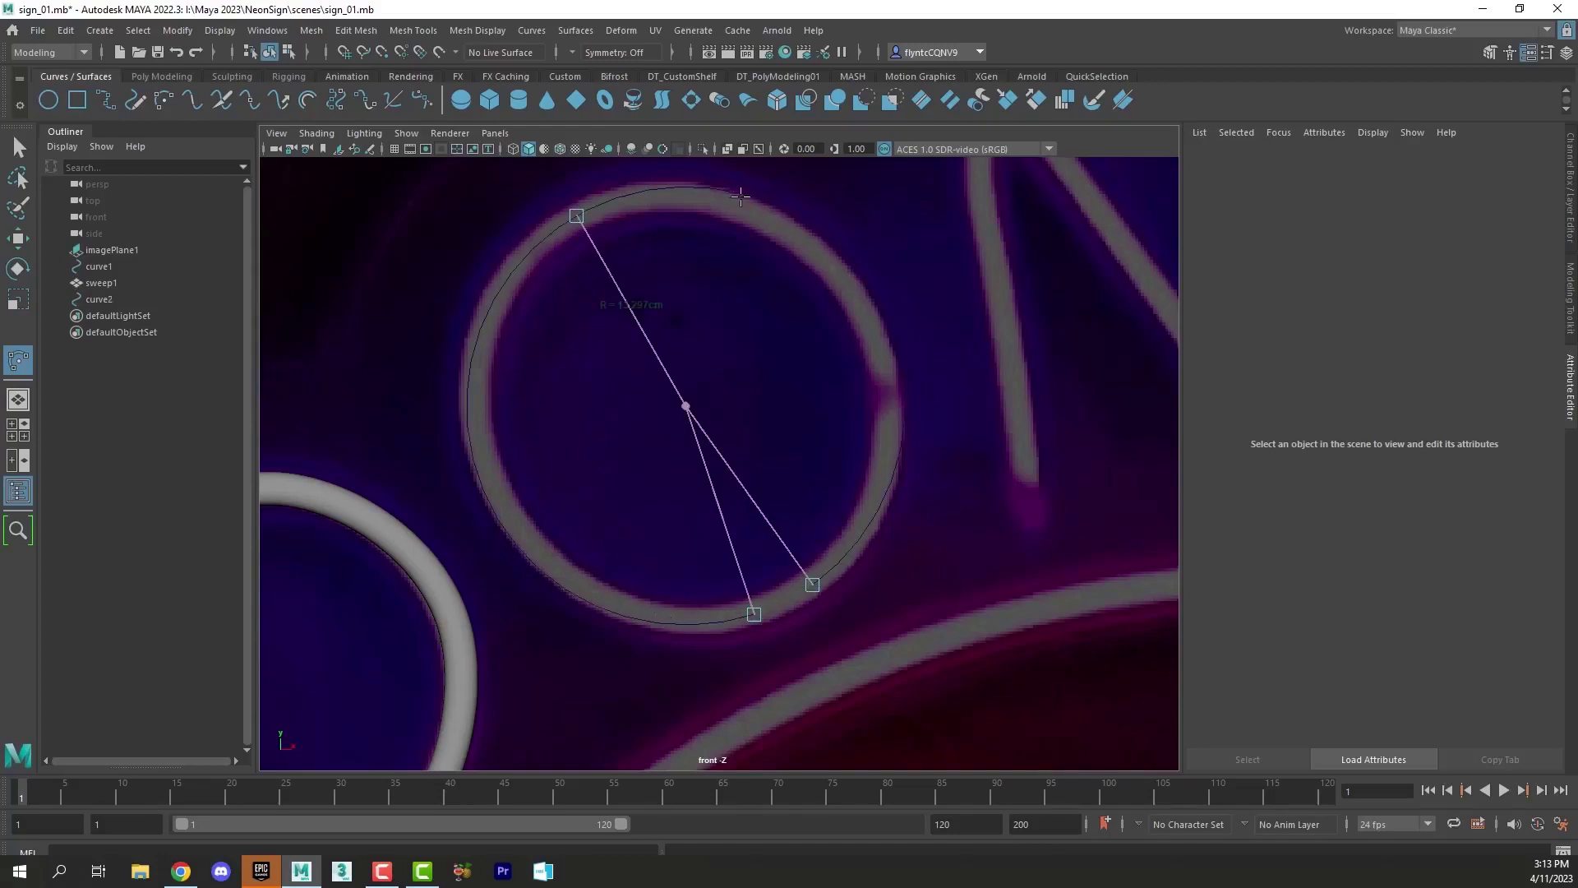
key("Return")
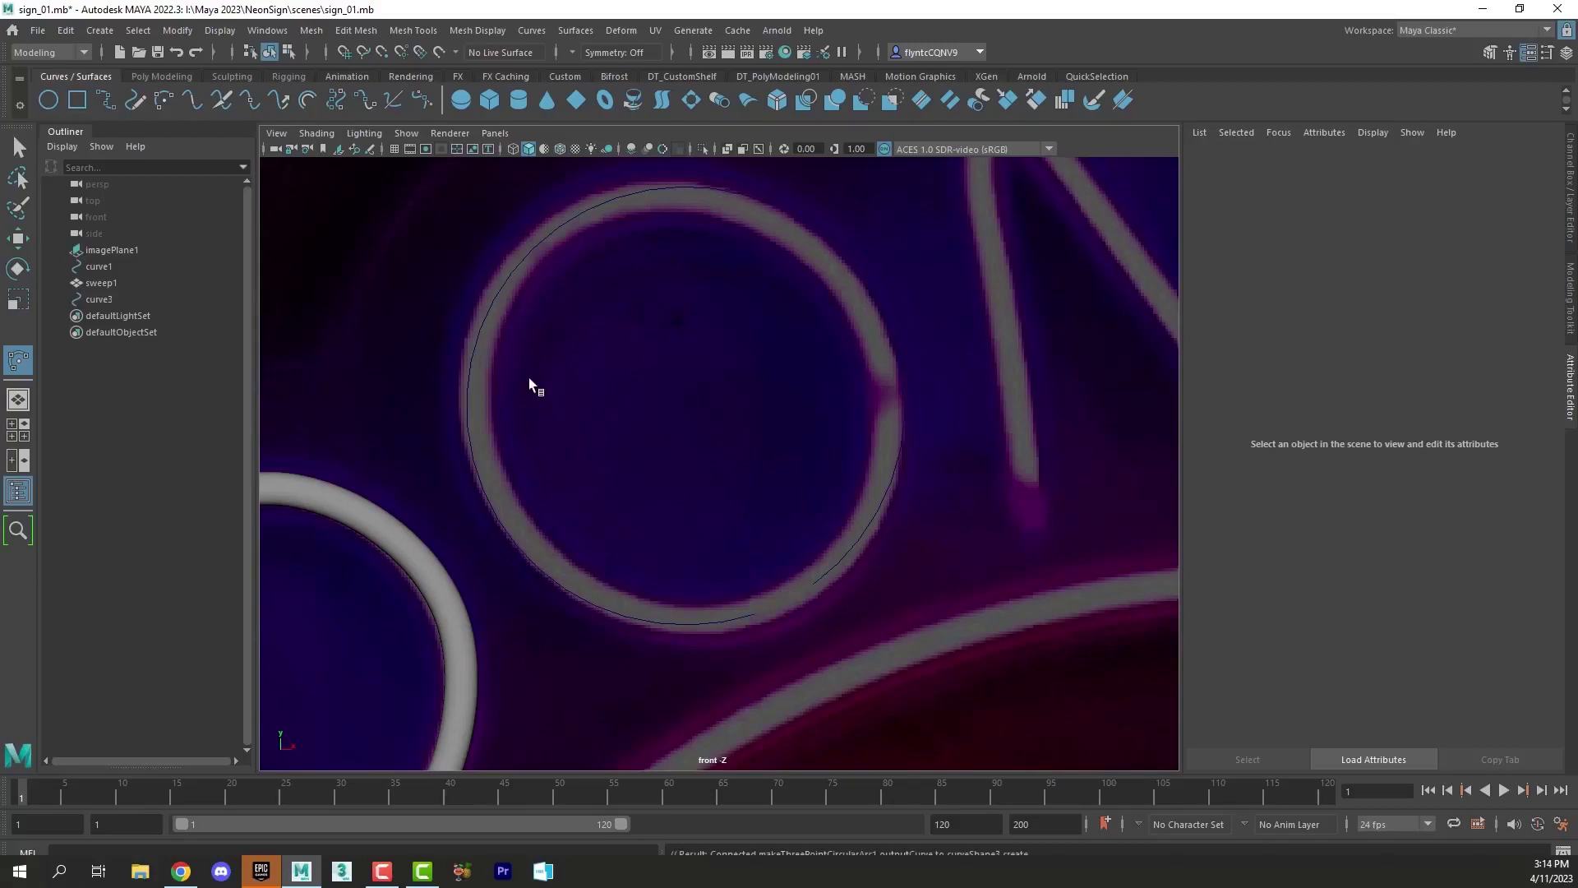
Step: Scale the O's arc curve down slightly and uniformly to fit the reference ring
left_click(18, 150)
left_click_drag(509, 190, 618, 266)
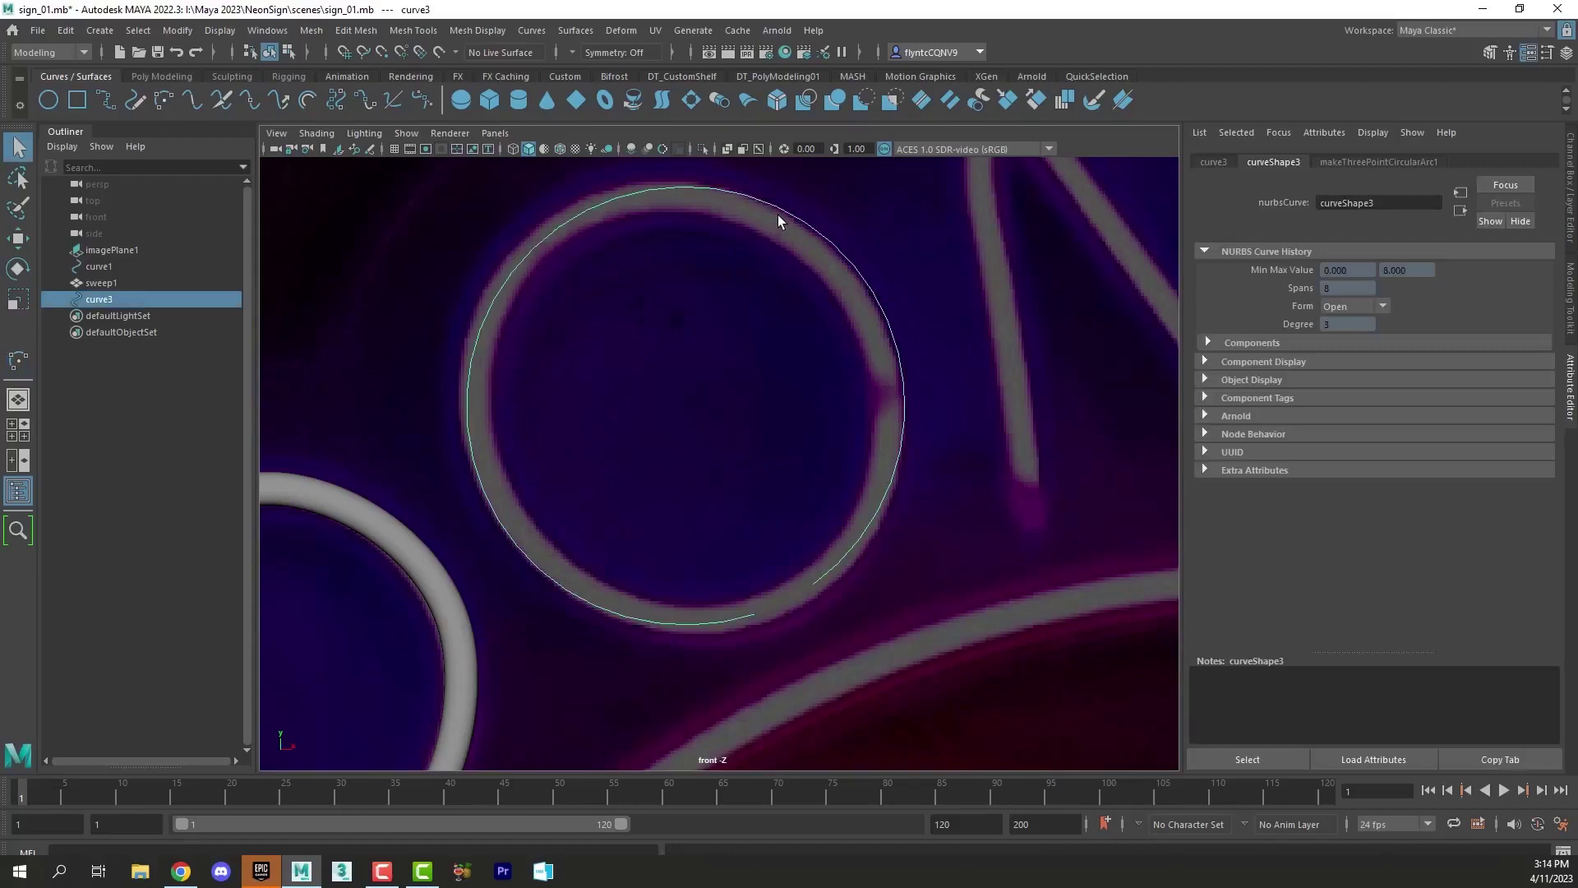
right_click_drag(781, 215, 713, 216)
middle_click_drag(952, 318, 893, 342, "alt")
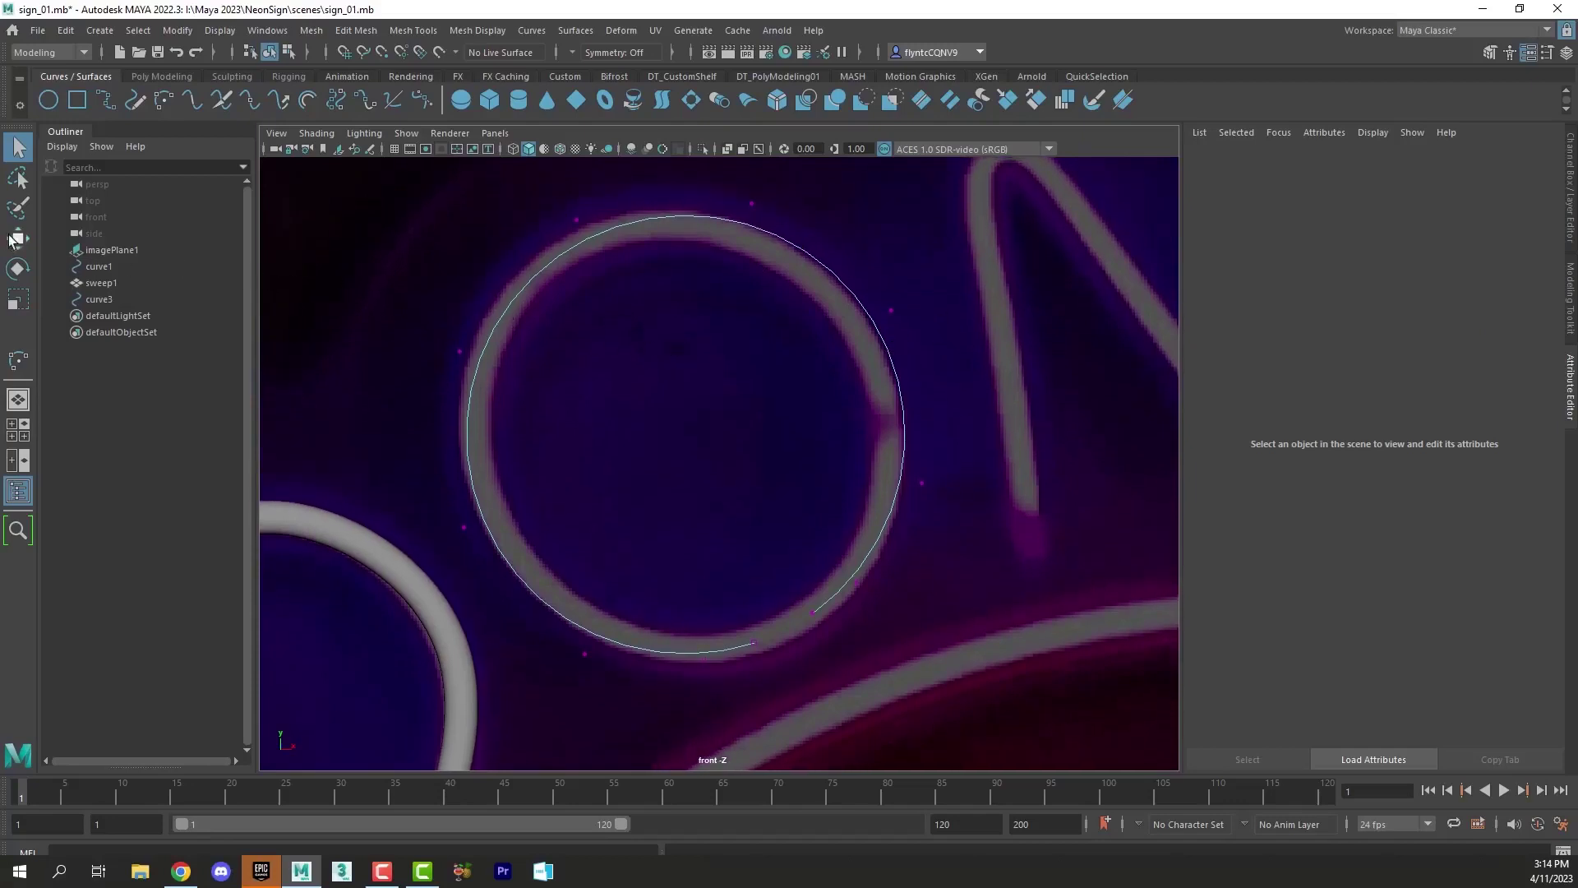
right_click_drag(586, 244, 628, 214)
left_click(18, 299)
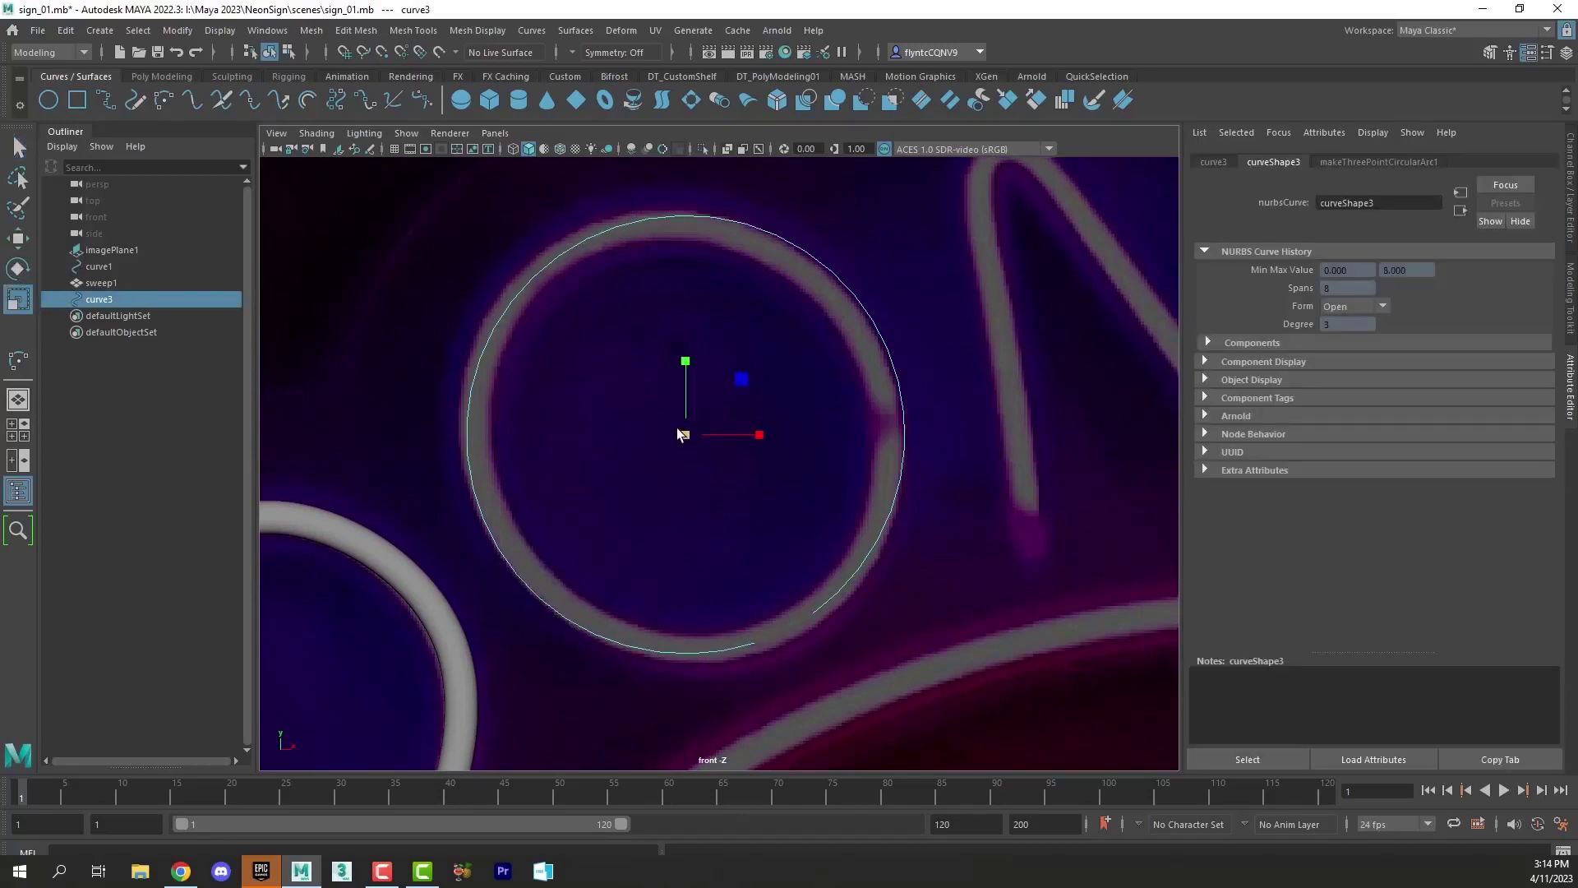
left_click_drag(684, 434, 673, 436)
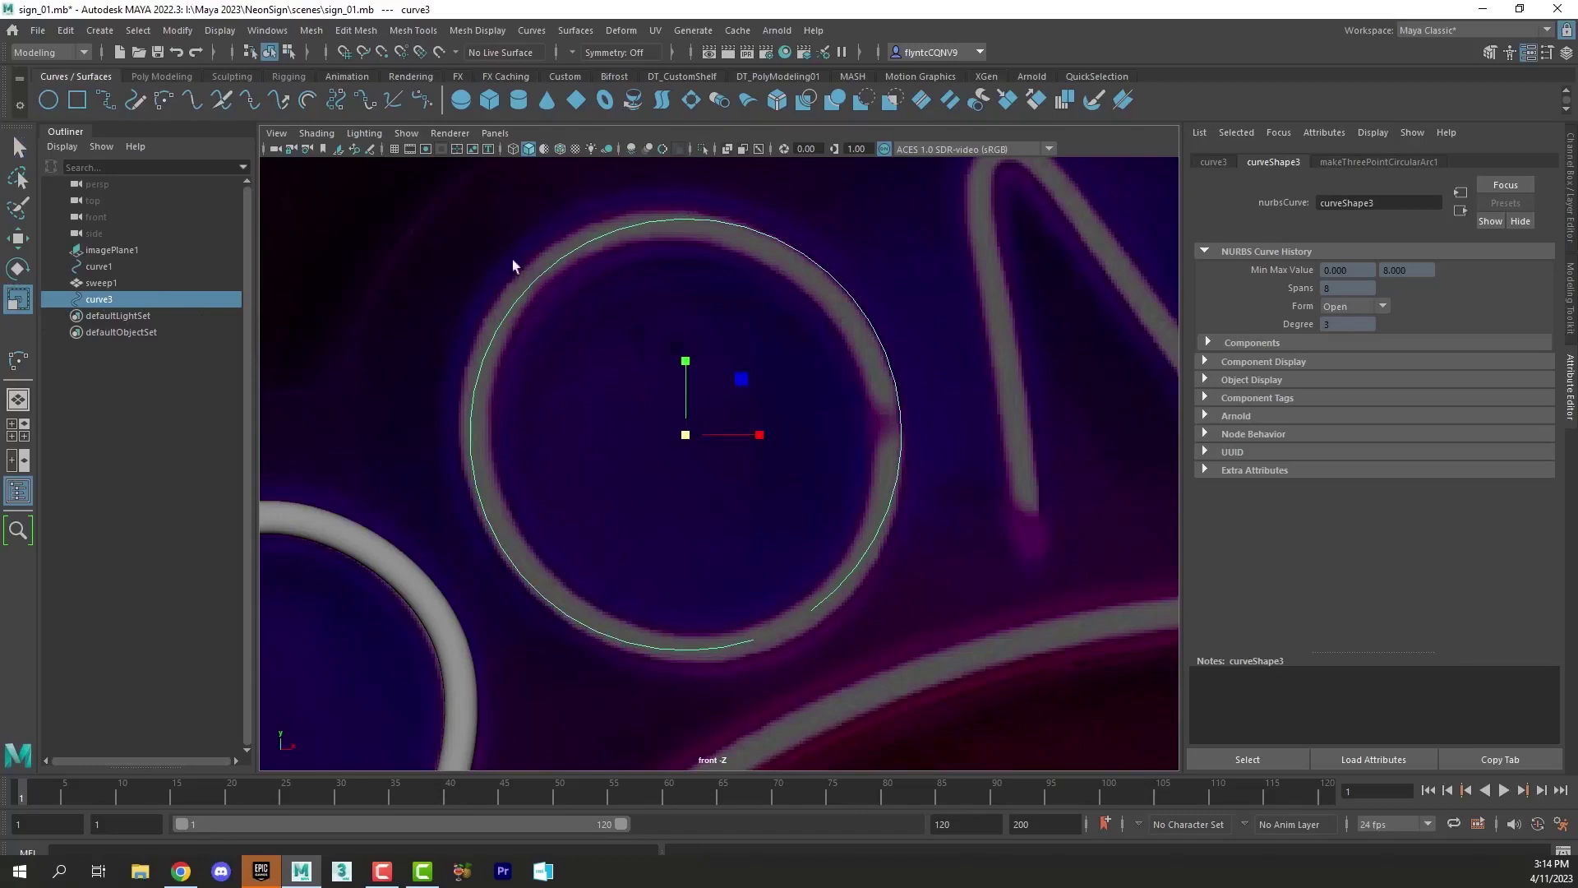
Step: Create a sweep mesh from the O's arc curve and cap the tube's ends
left_click(100, 31)
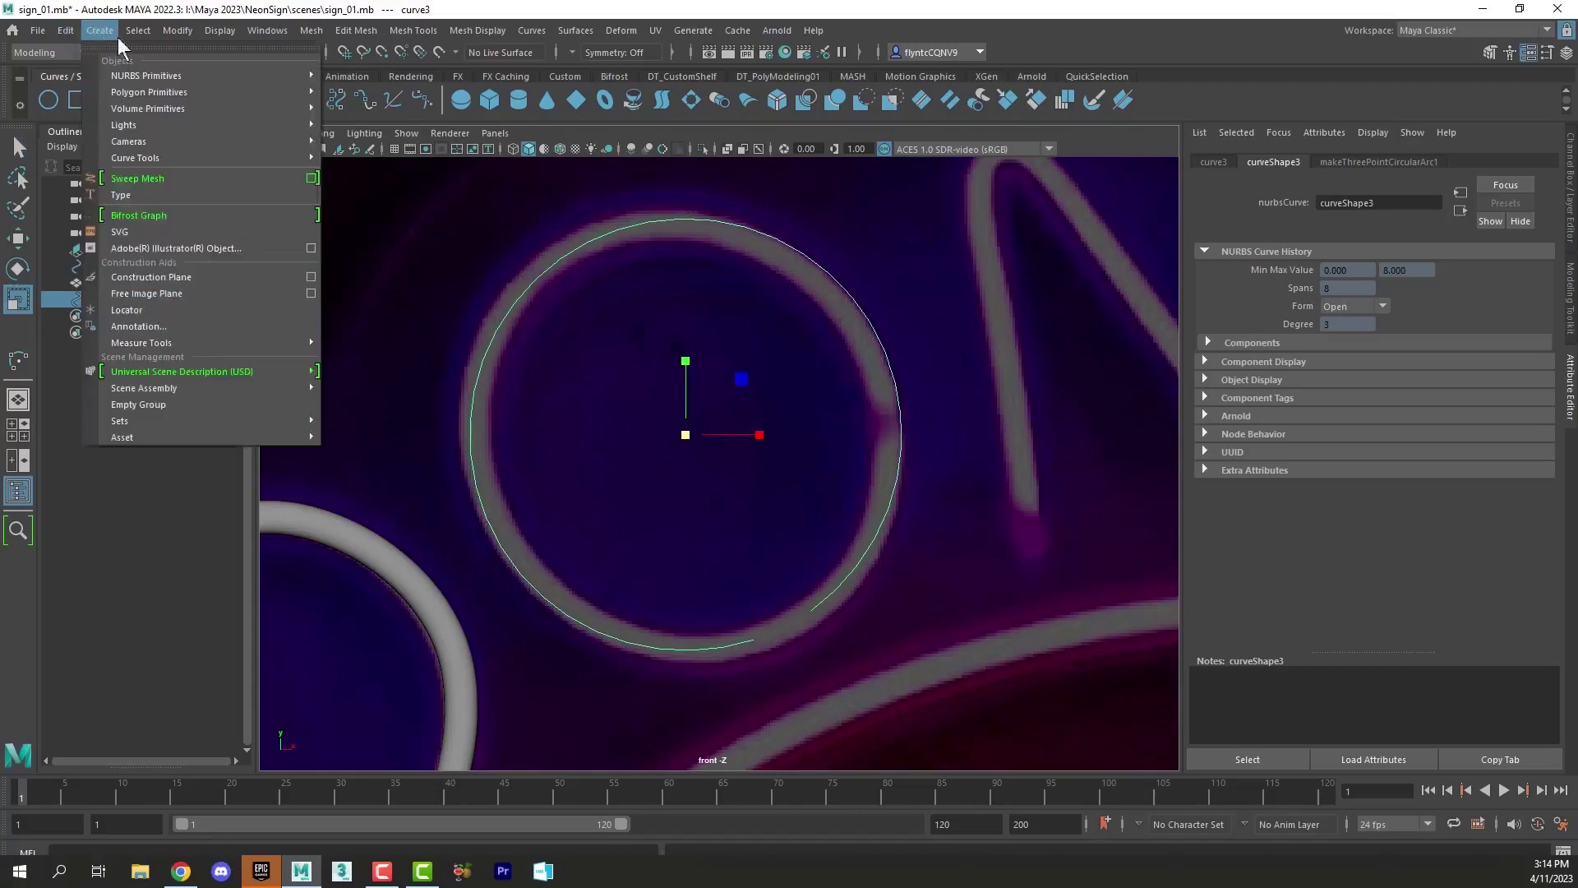
left_click(165, 179)
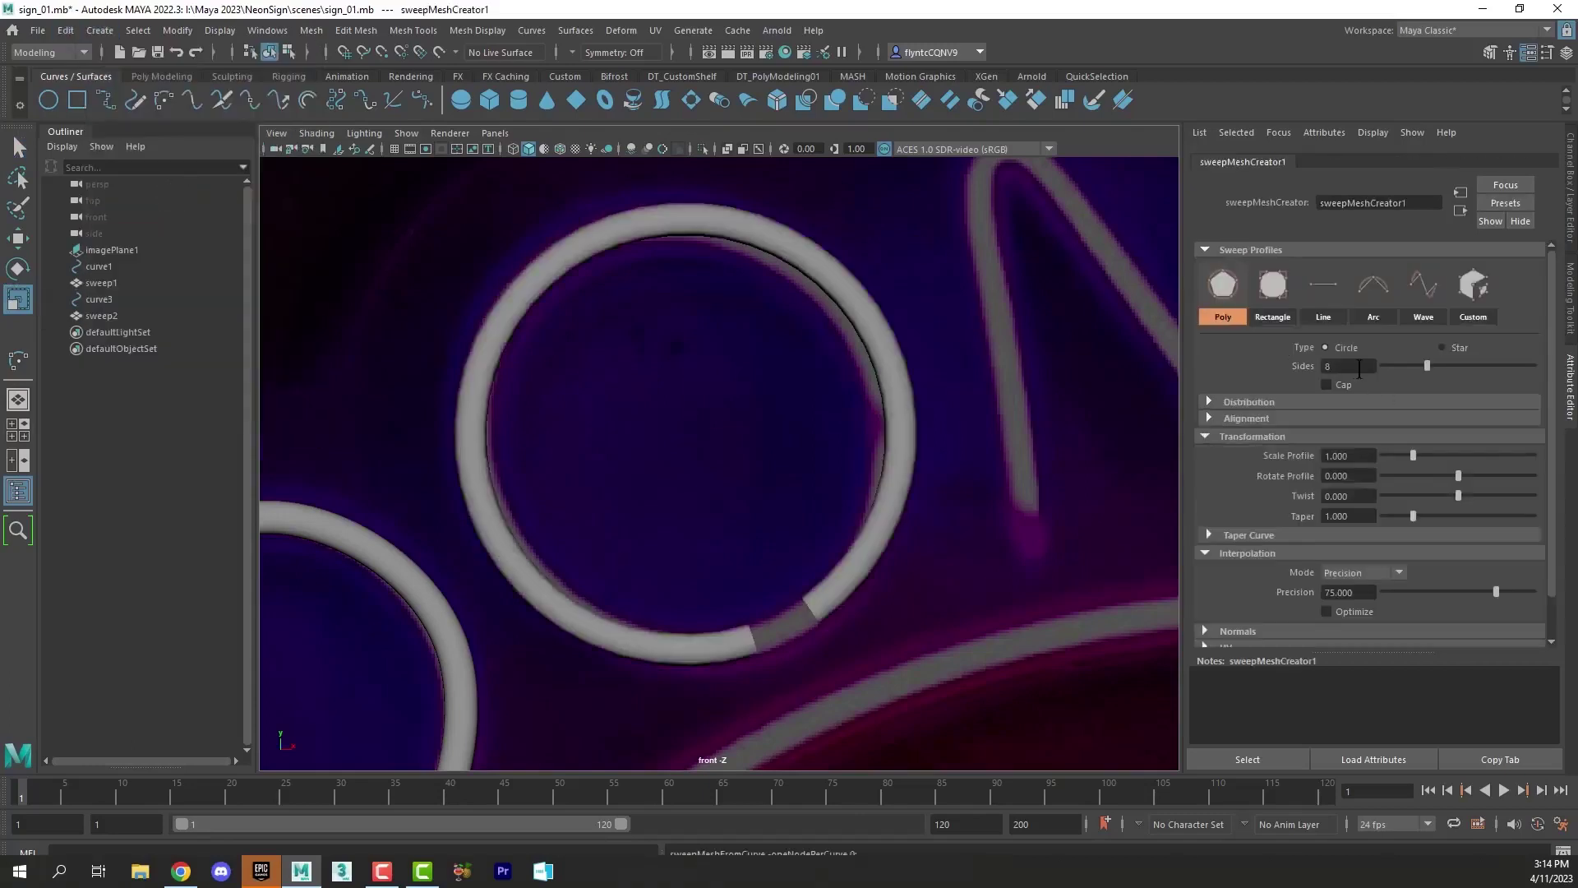
left_click(861, 294)
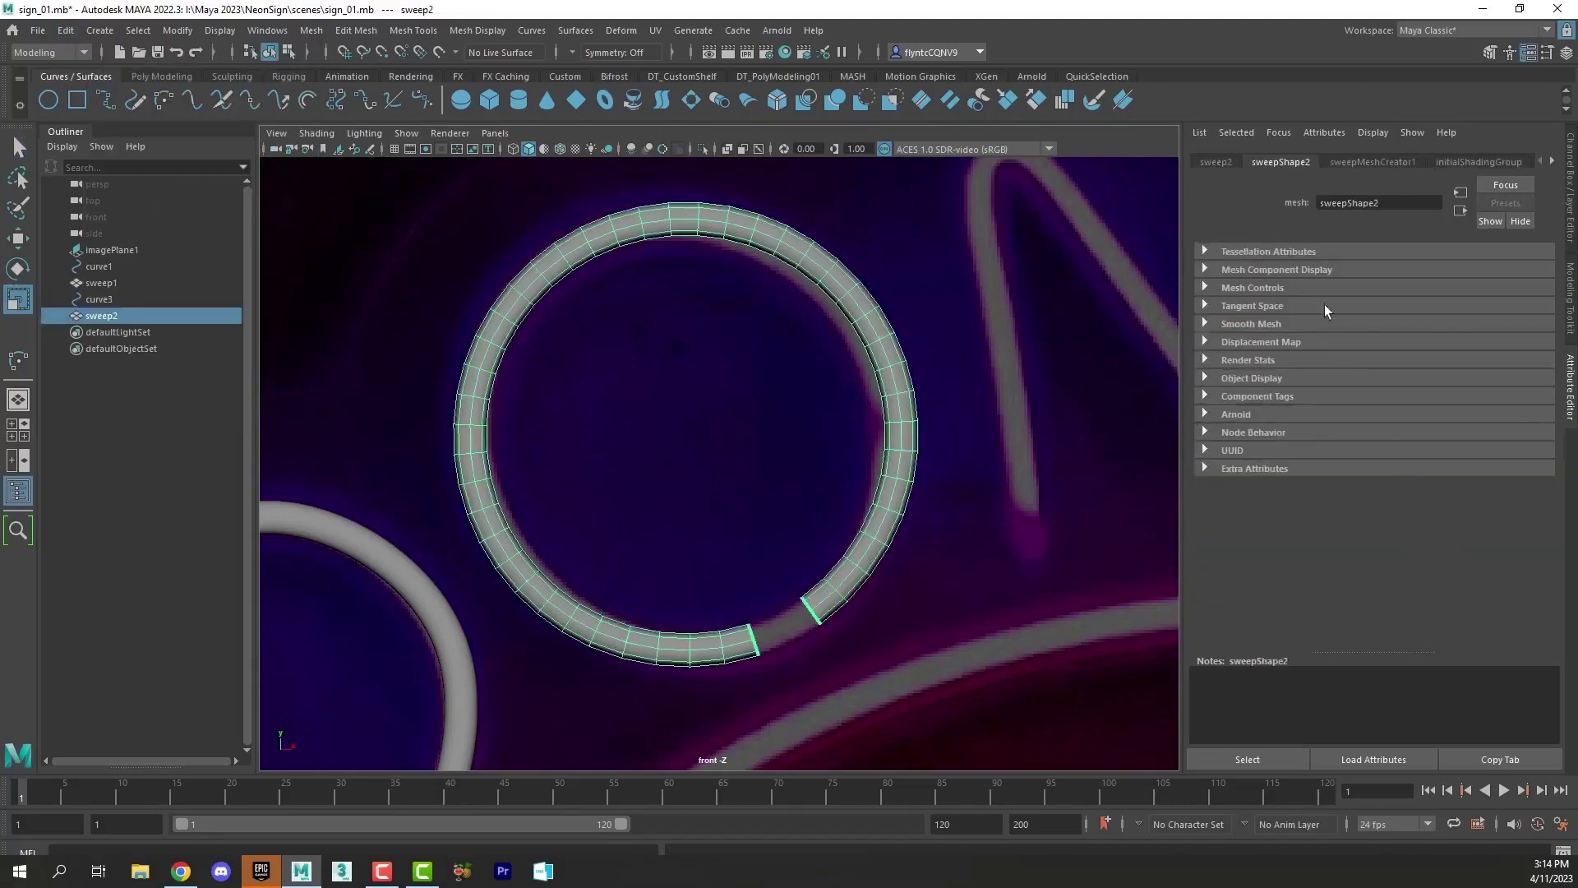
left_click(1378, 161)
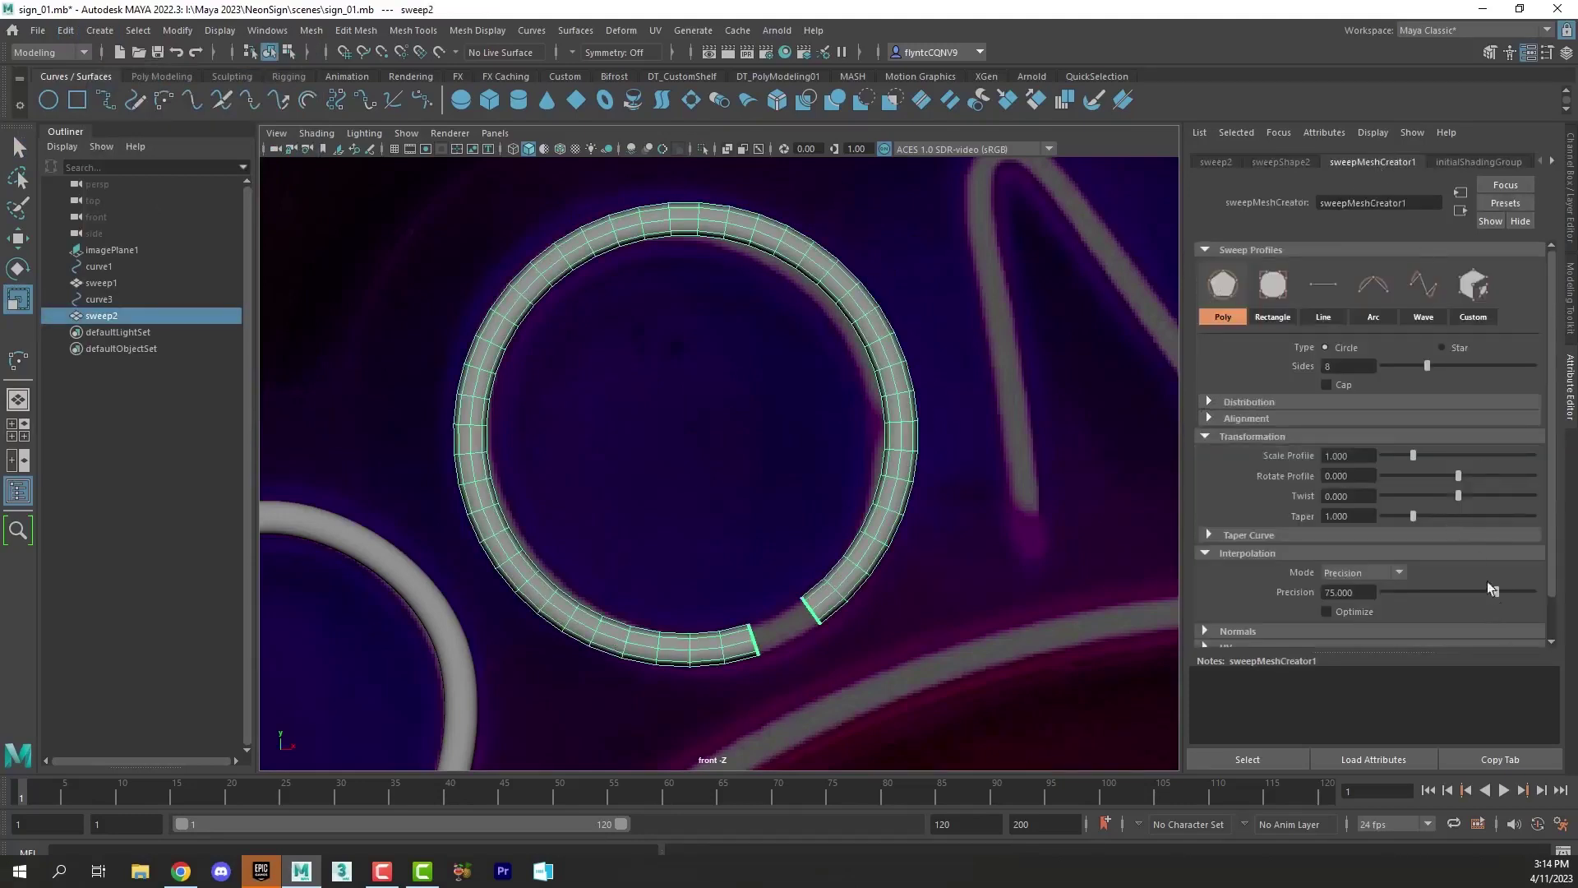
left_click(1326, 385)
Step: Smooth the O's swept tube with one division
left_click(315, 33)
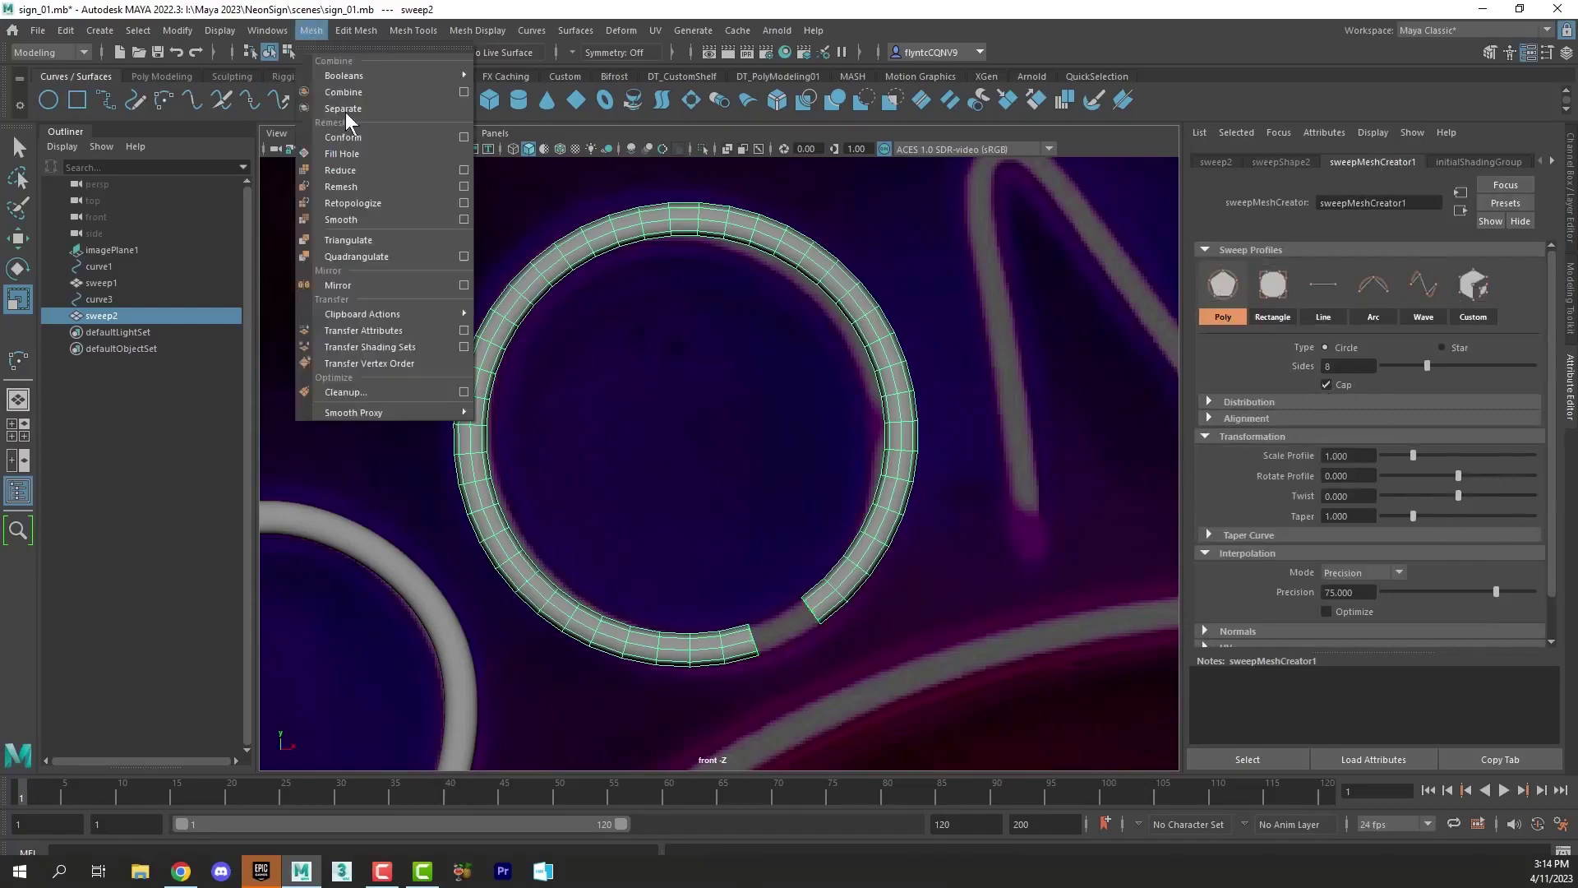
left_click(378, 214)
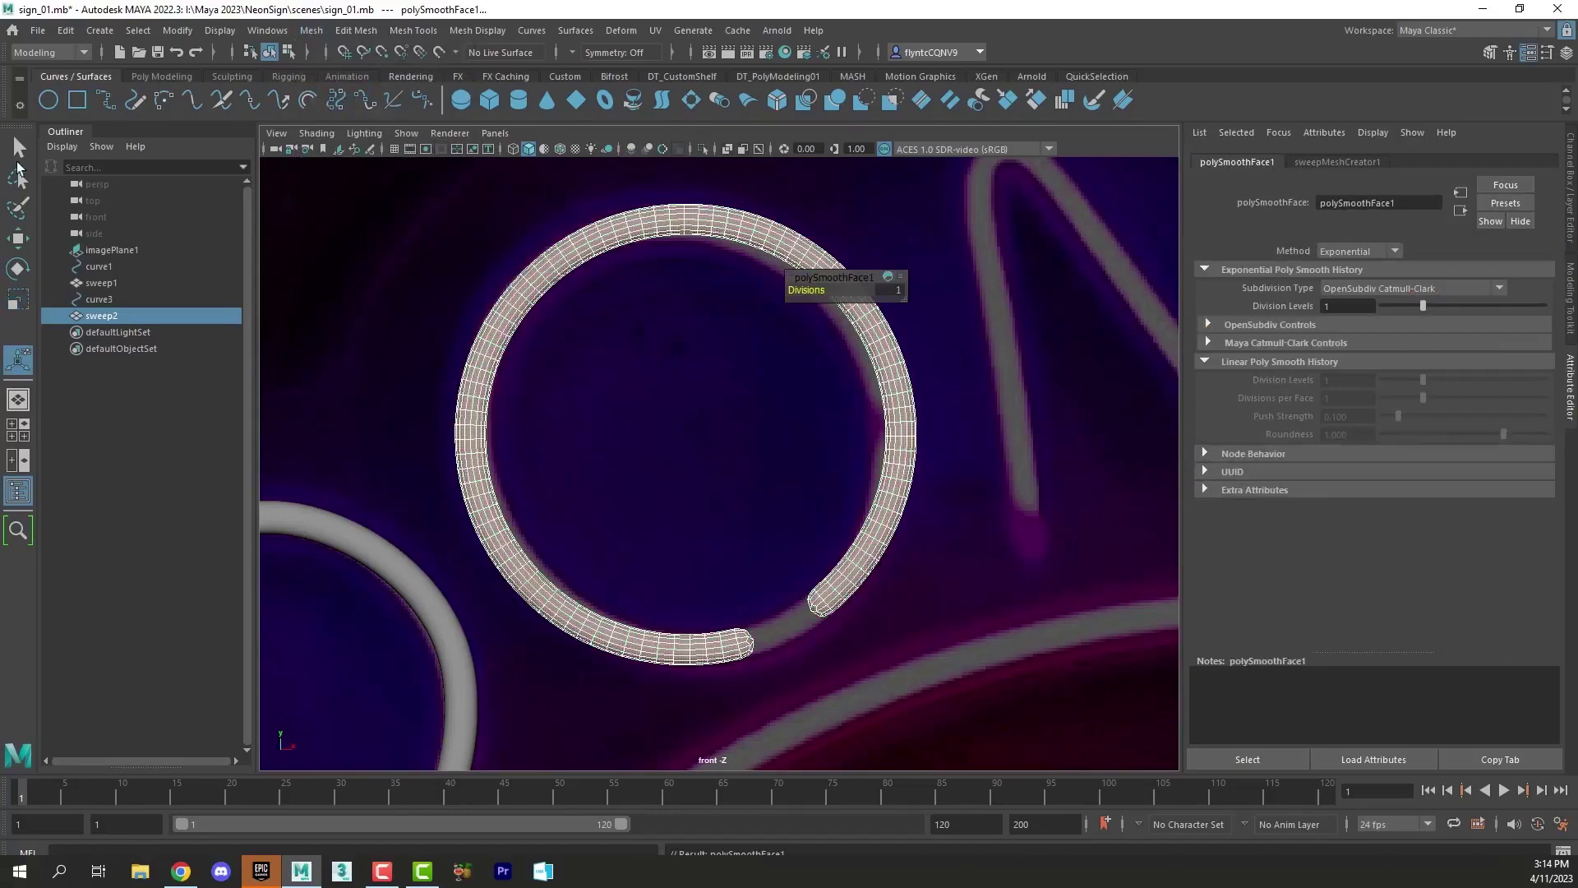
key("q")
Step: Delete the construction history of the O's smoothed tube
left_click(672, 231)
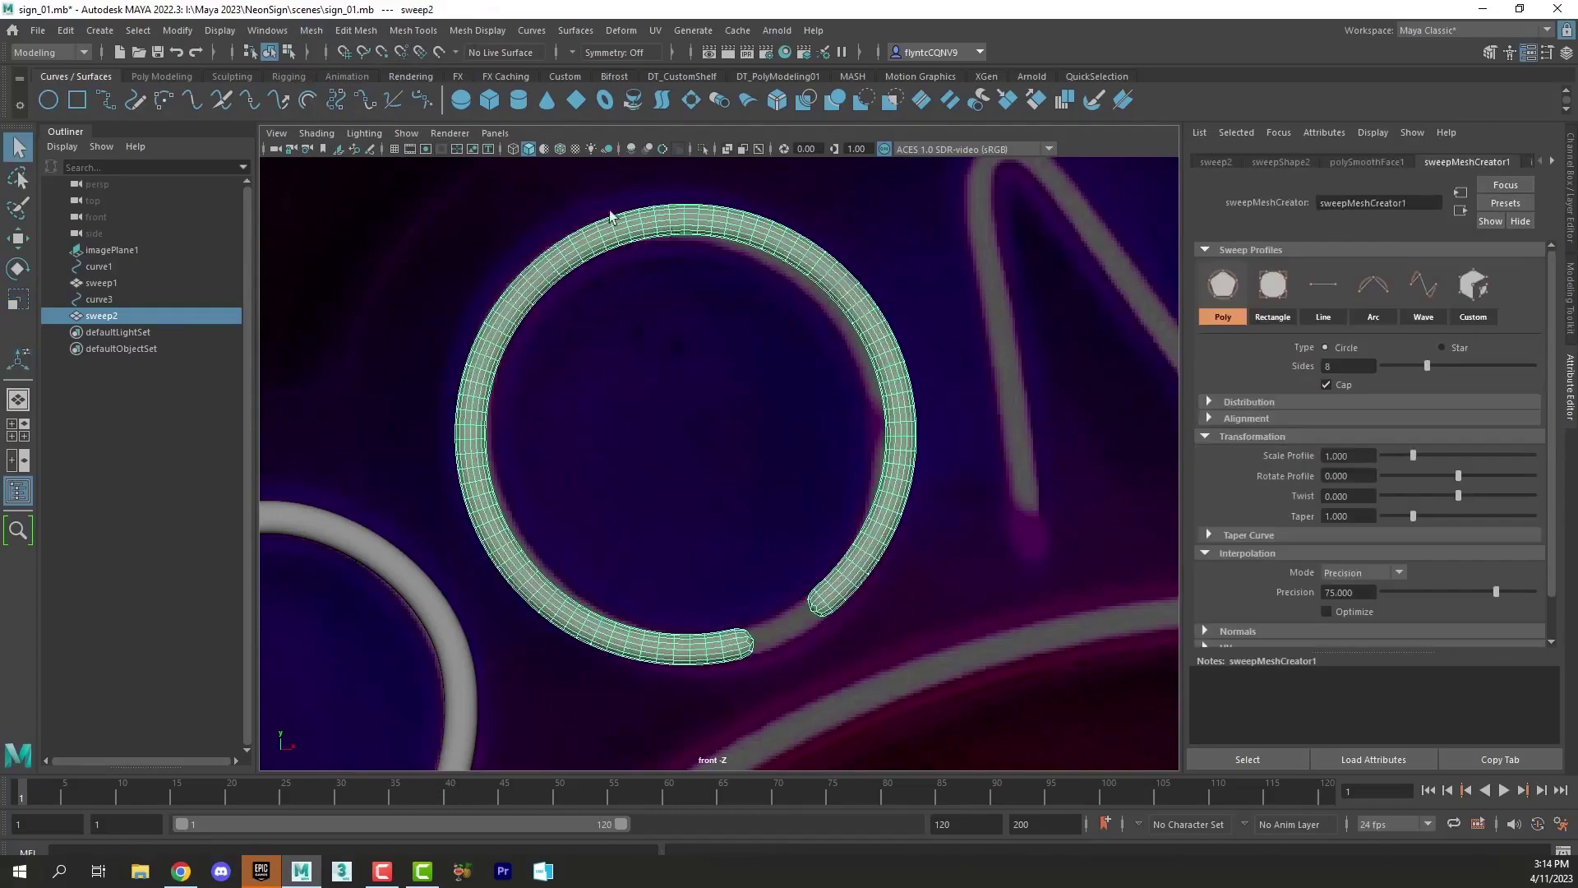
left_click(83, 30)
mouse_move(67, 30)
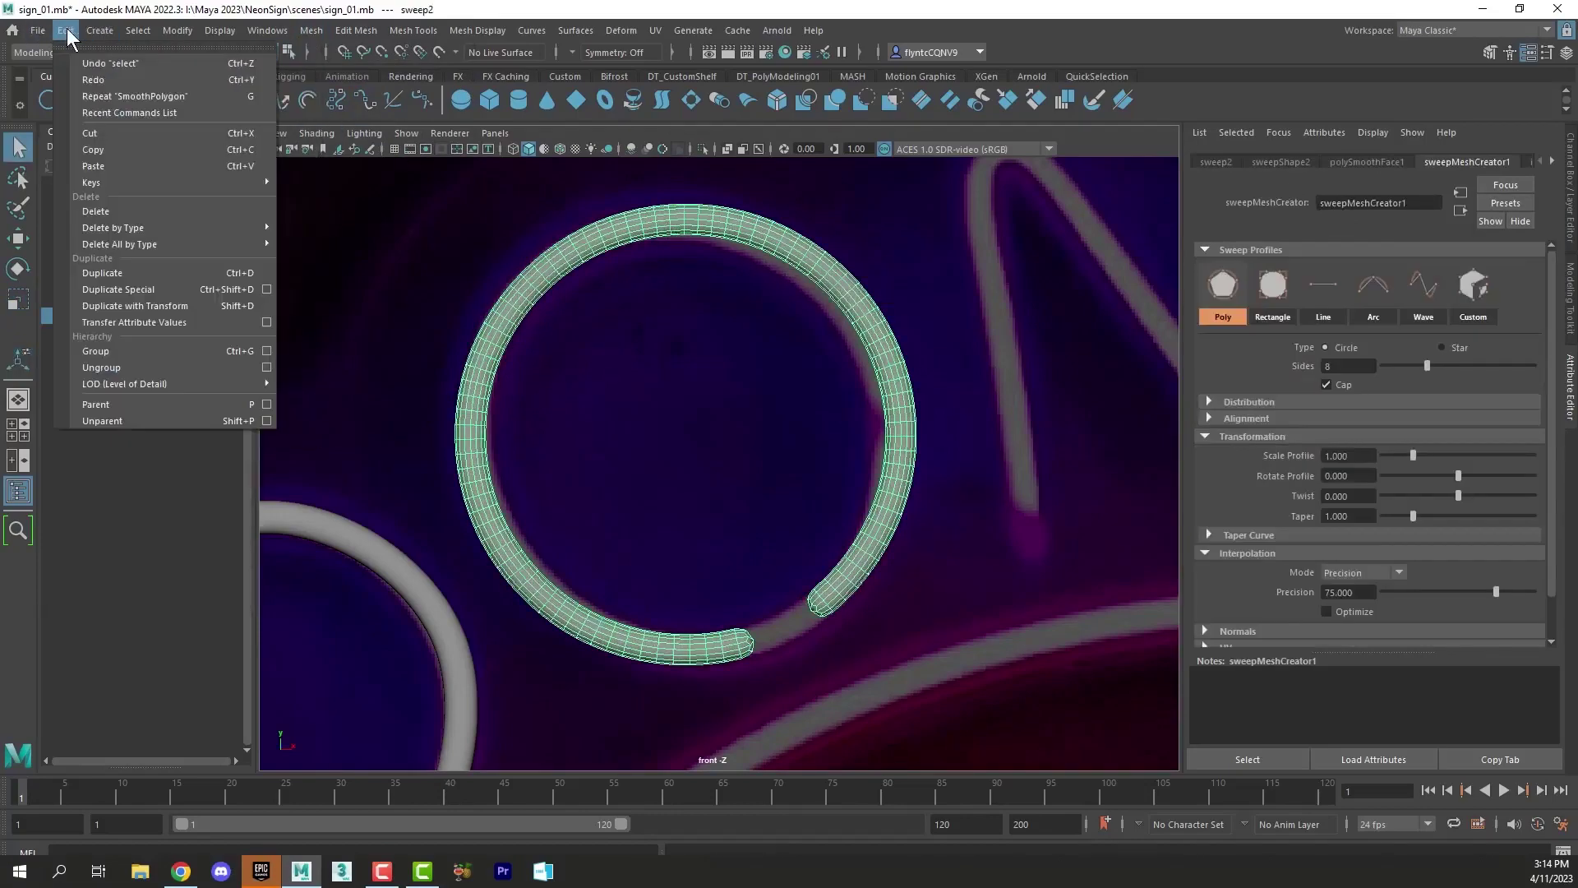
mouse_move(164, 227)
left_click(334, 231)
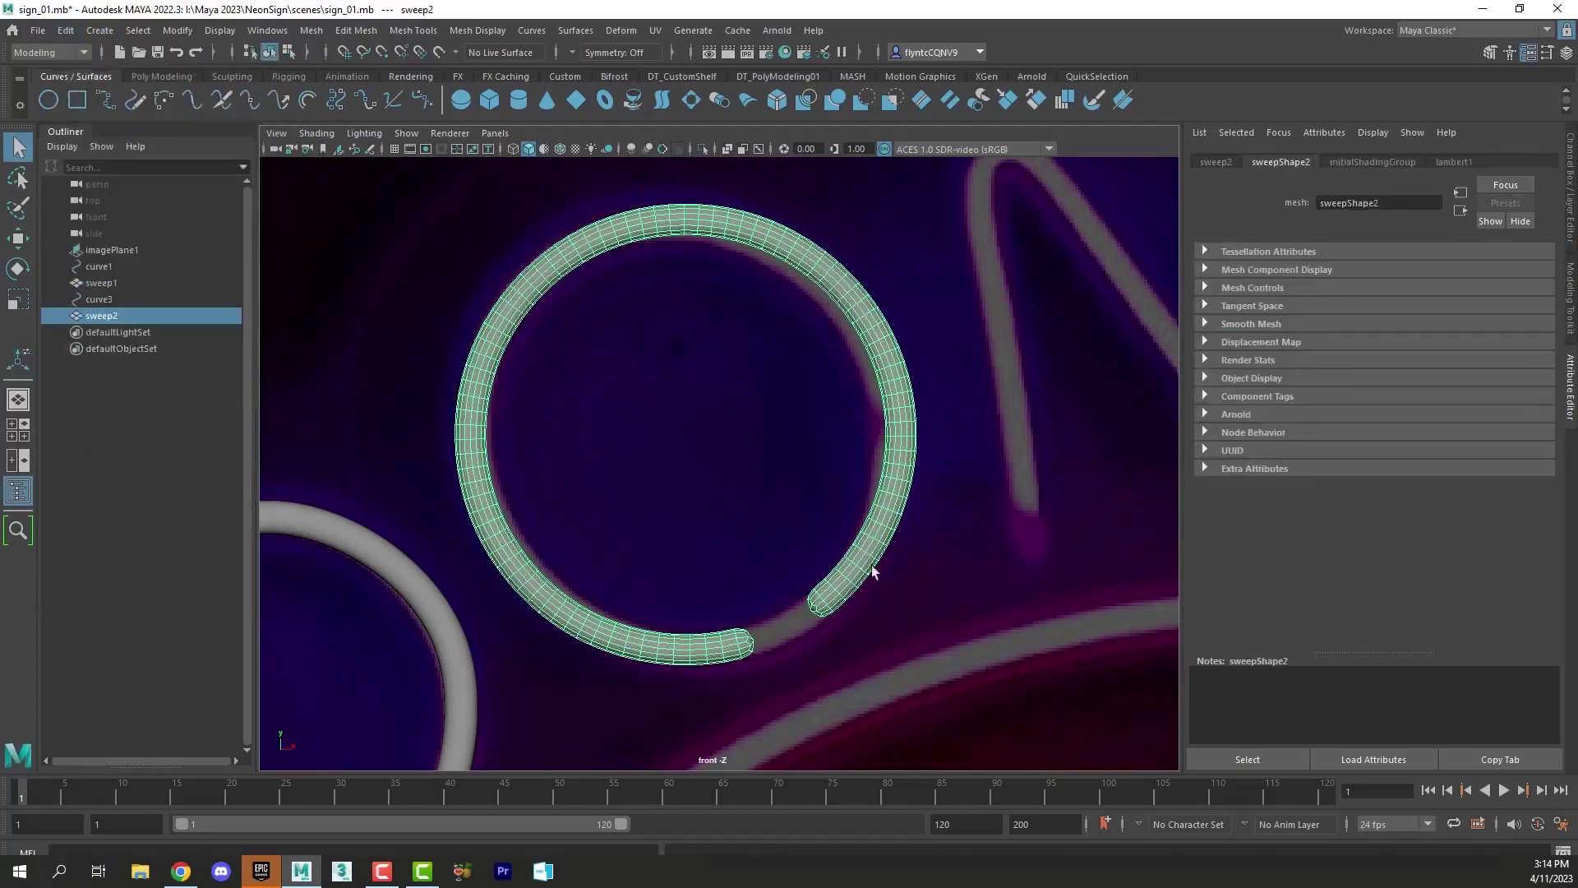
Step: Trace the first N in the reference image with an EP curve, from its lower-left end to its upper-right end
scroll(893, 579, "down", 4)
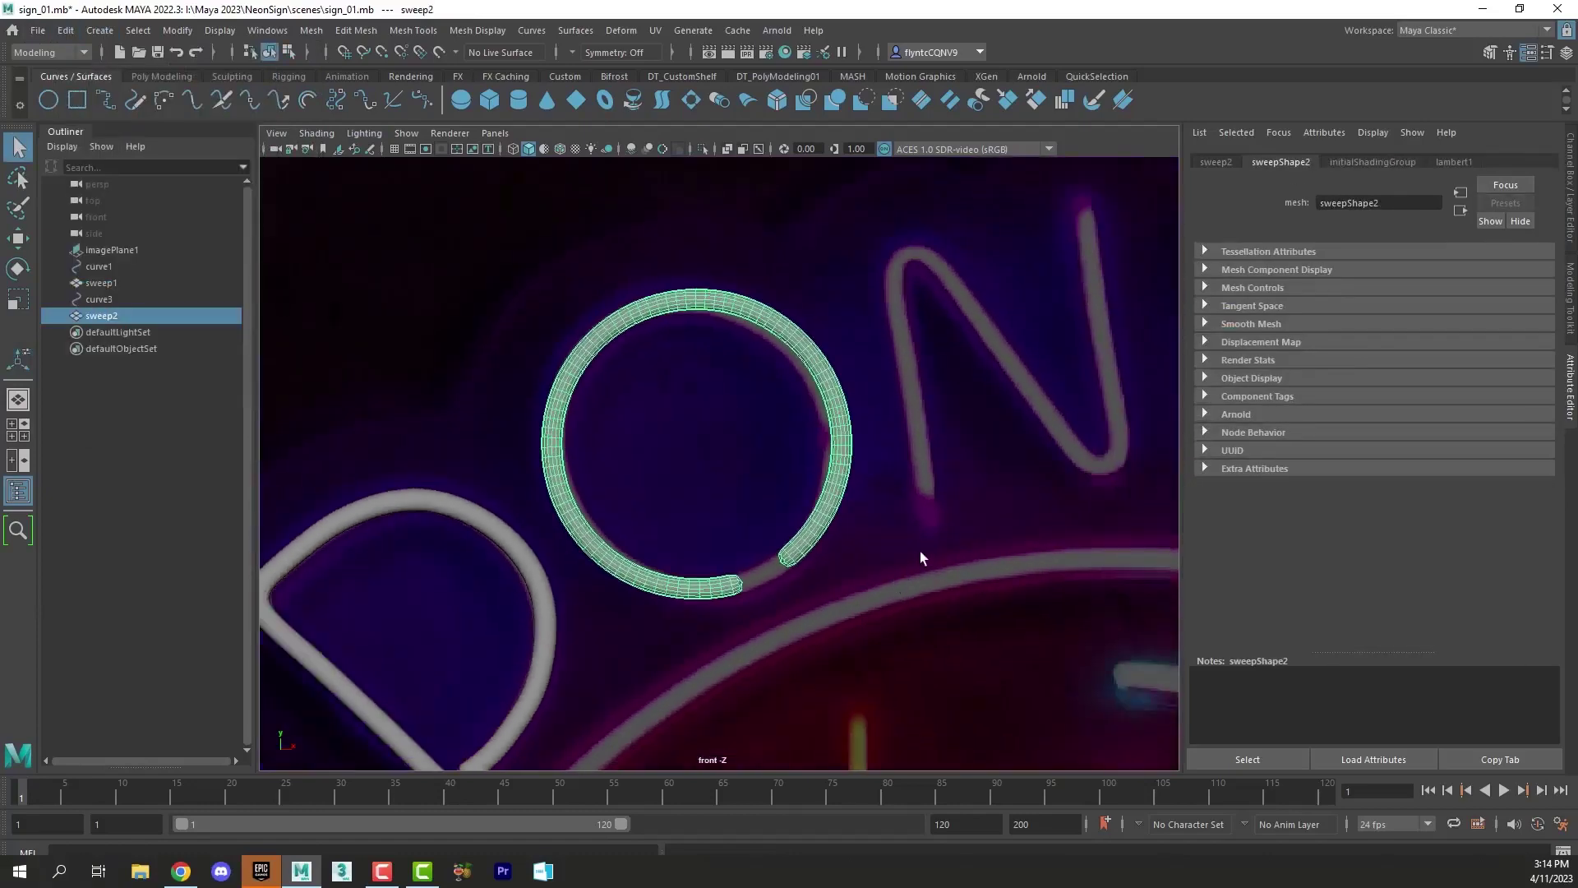
middle_click_drag(923, 554, 585, 606, "alt")
middle_click_drag(624, 511, 743, 590, "alt")
scroll(743, 591, "up", 3)
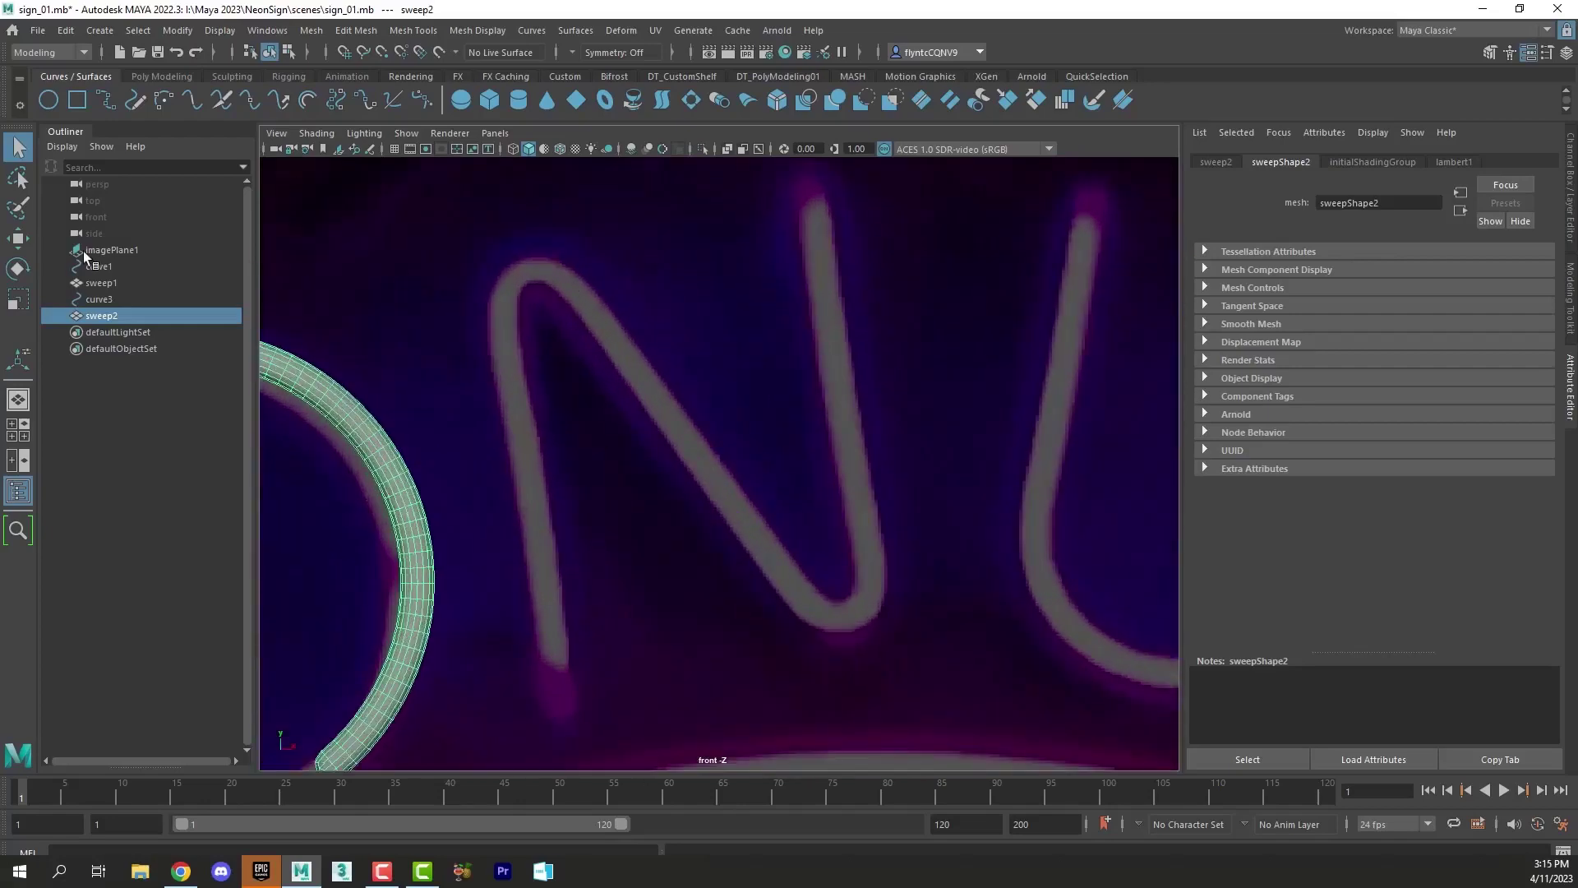
left_click(99, 30)
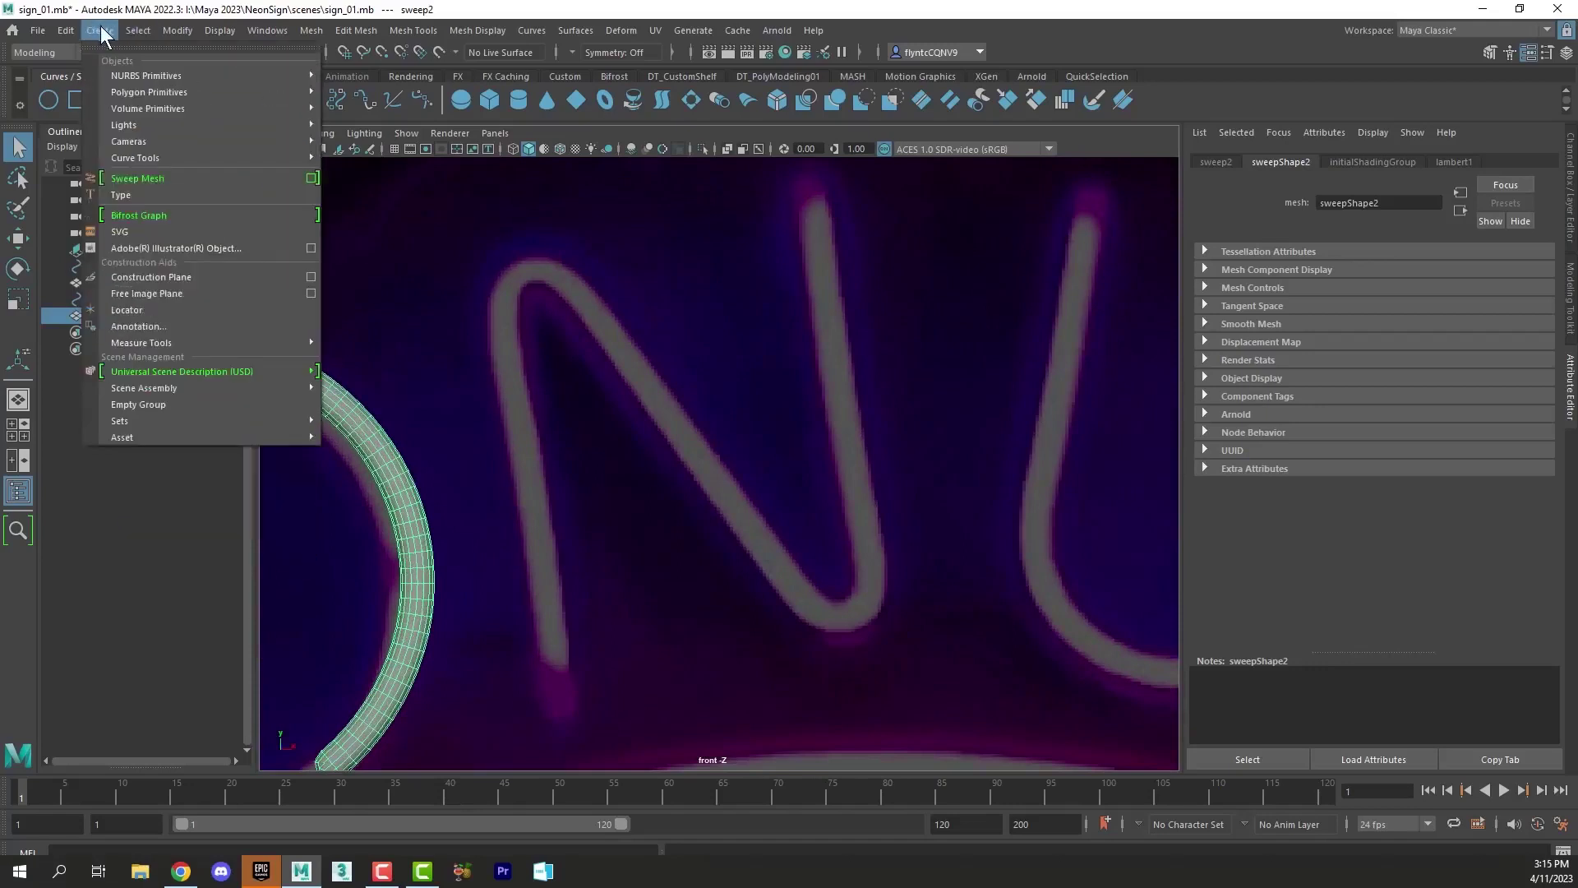
mouse_move(165, 158)
left_click(406, 178)
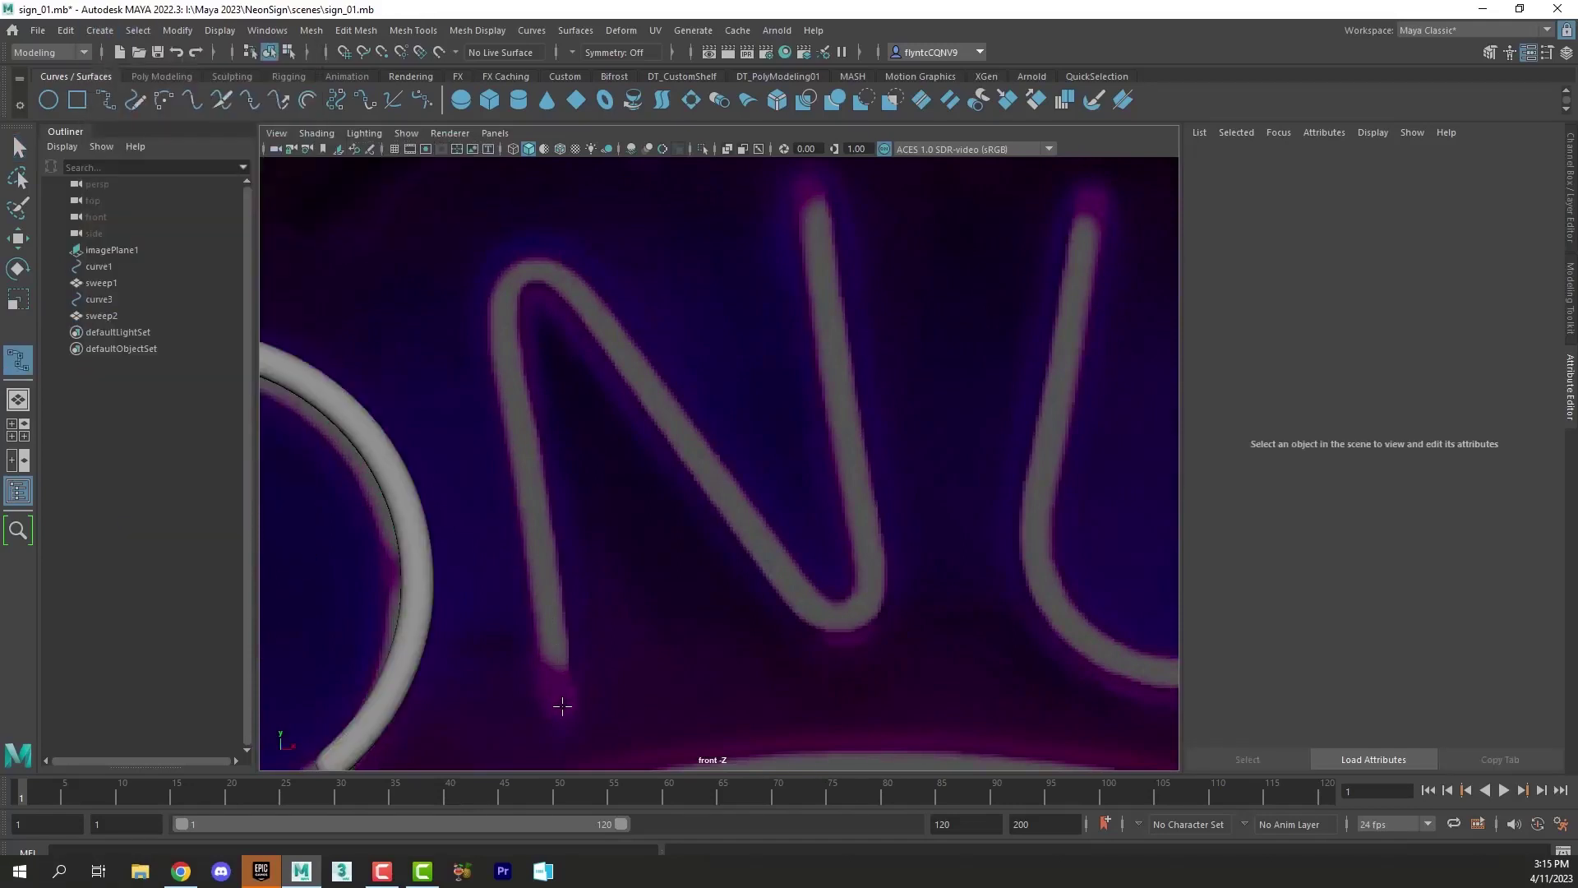
left_click(560, 689)
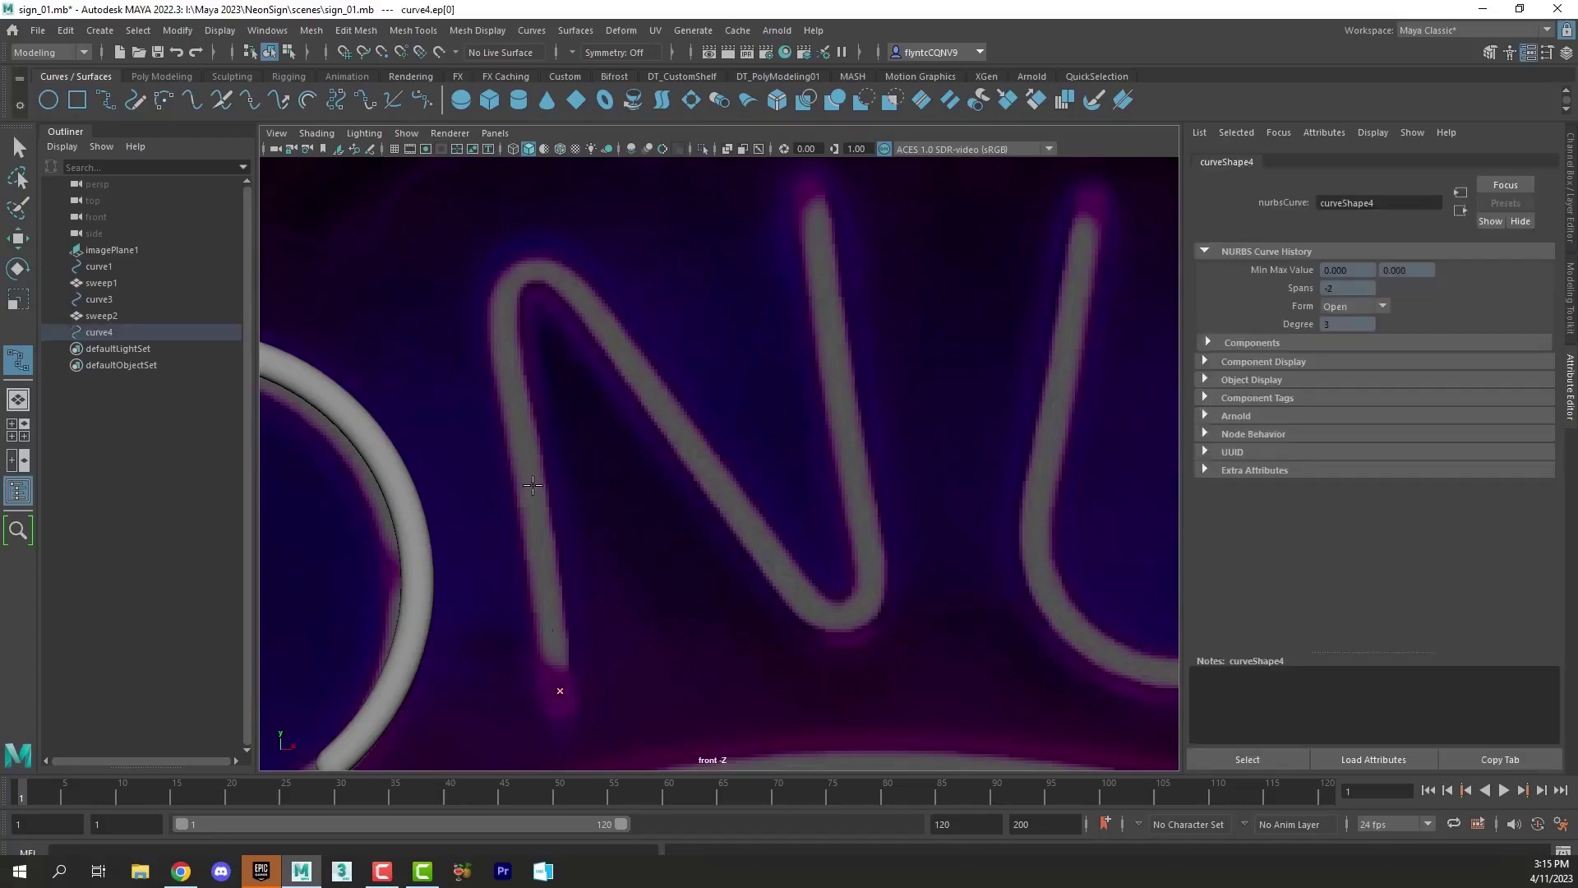
left_click(505, 344)
left_click(500, 293)
left_click(533, 265)
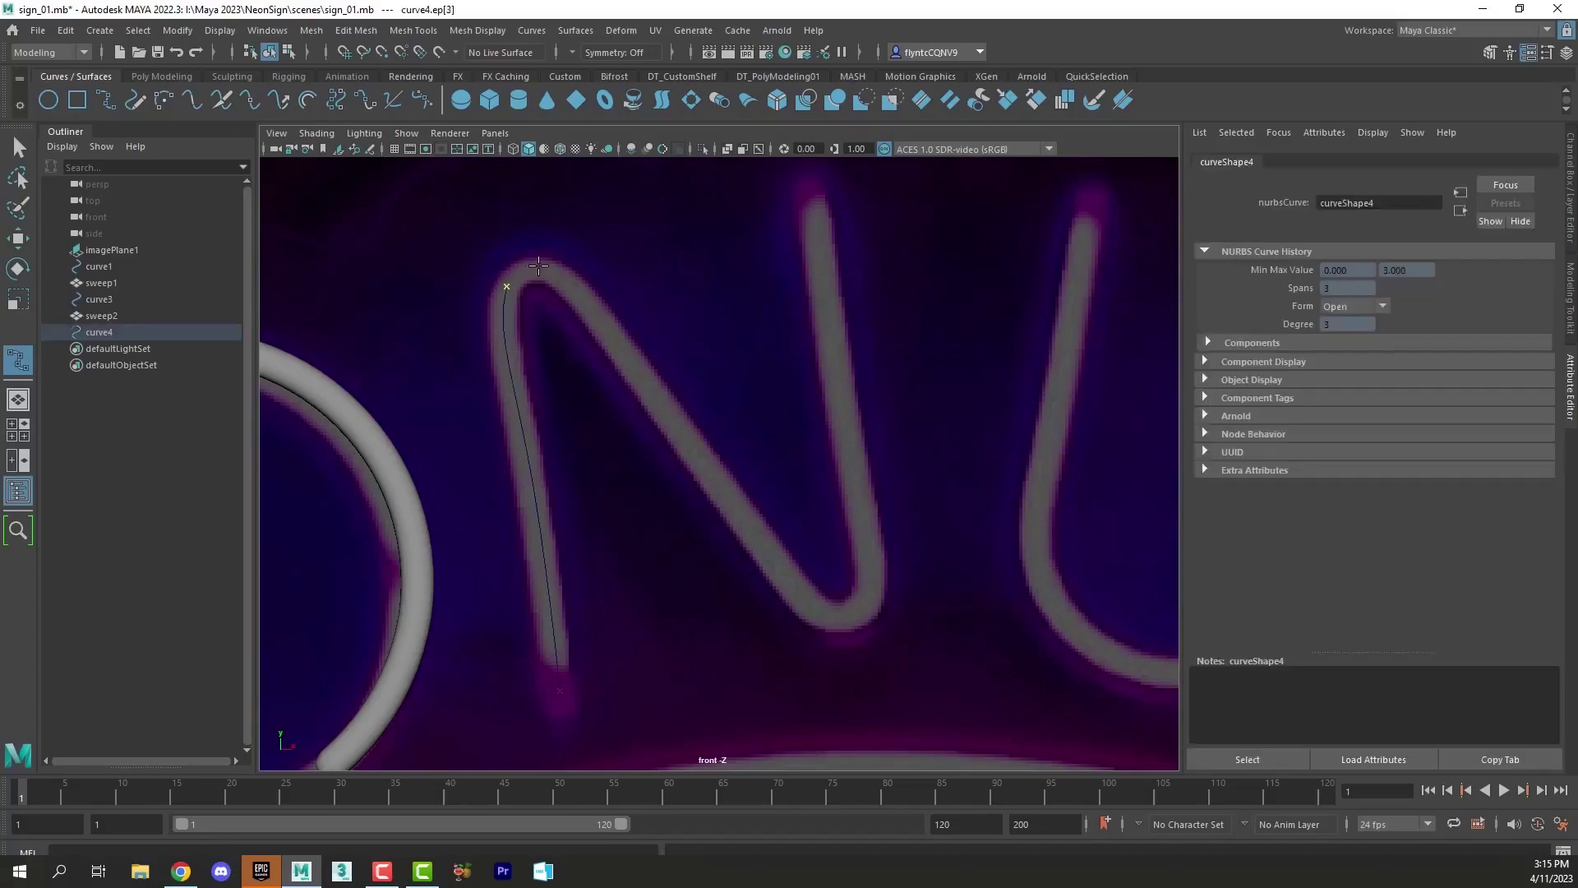
left_click(571, 292)
left_click(666, 415)
left_click(756, 537)
left_click(814, 612)
left_click(842, 623)
left_click(873, 594)
left_click(861, 546)
left_click(840, 371)
left_click(820, 216)
left_click(18, 147)
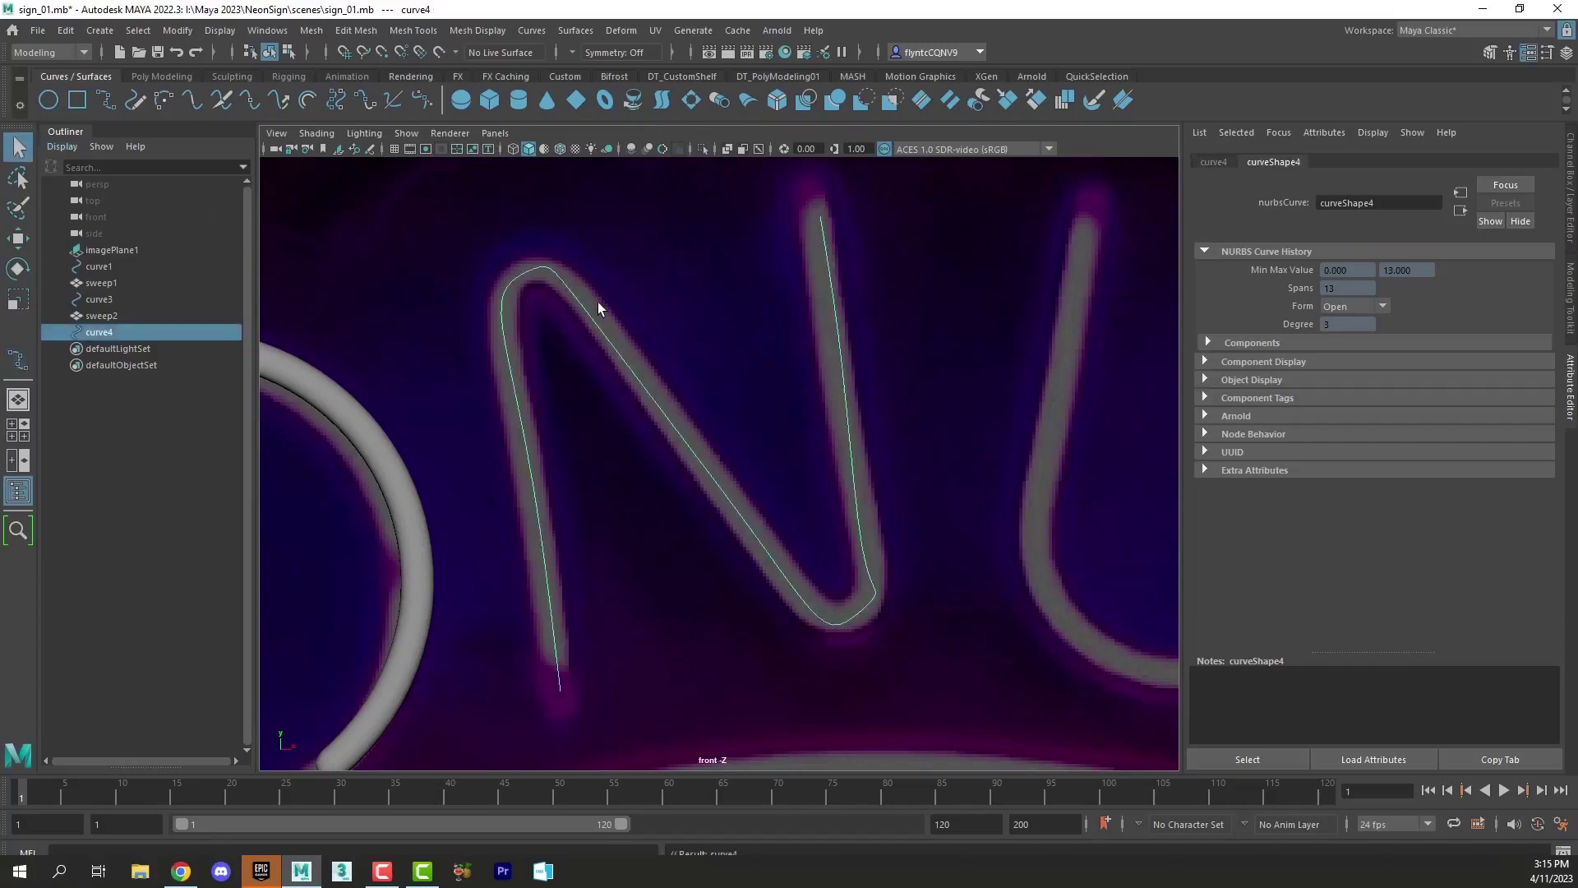
Step: Show the N curve's control vertices and move those at the upper-left bend to round it along the reference
right_click_drag(599, 303, 532, 304)
left_click(25, 239)
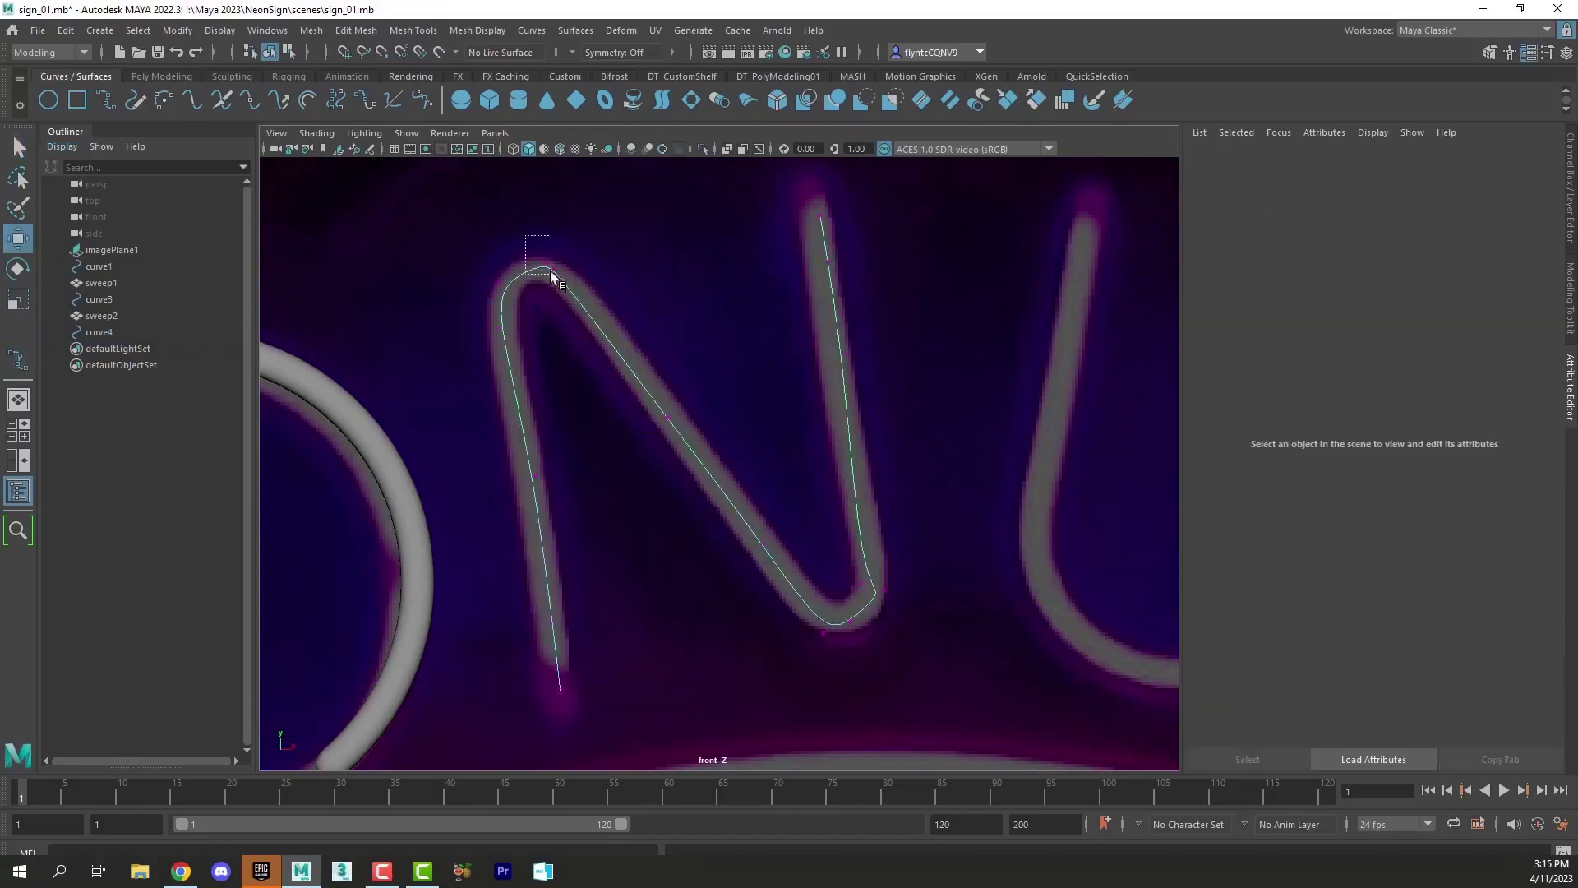
left_click(522, 266)
left_click_drag(585, 212, 589, 208)
left_click_drag(624, 337, 551, 257)
left_click_drag(611, 215, 626, 219)
Step: Move the control vertices at the N curve's lower-right bend to round it along the reference
left_click(776, 603)
left_click_drag(869, 636, 841, 610)
left_click_drag(906, 567, 937, 528)
left_click_drag(870, 593, 852, 574)
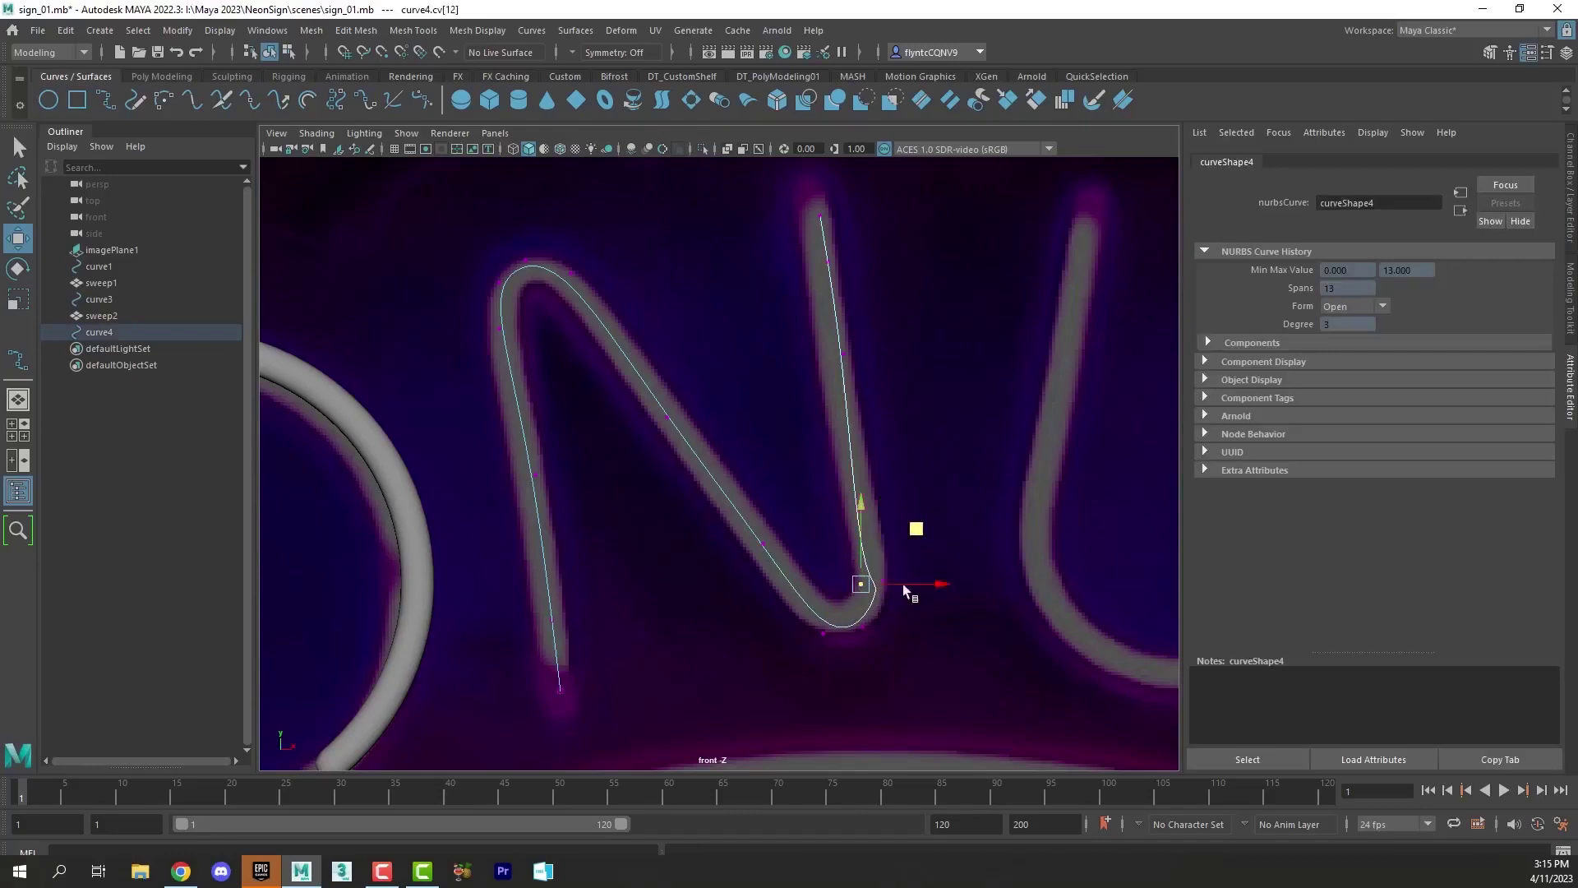
left_click_drag(916, 528, 901, 381)
key("Left")
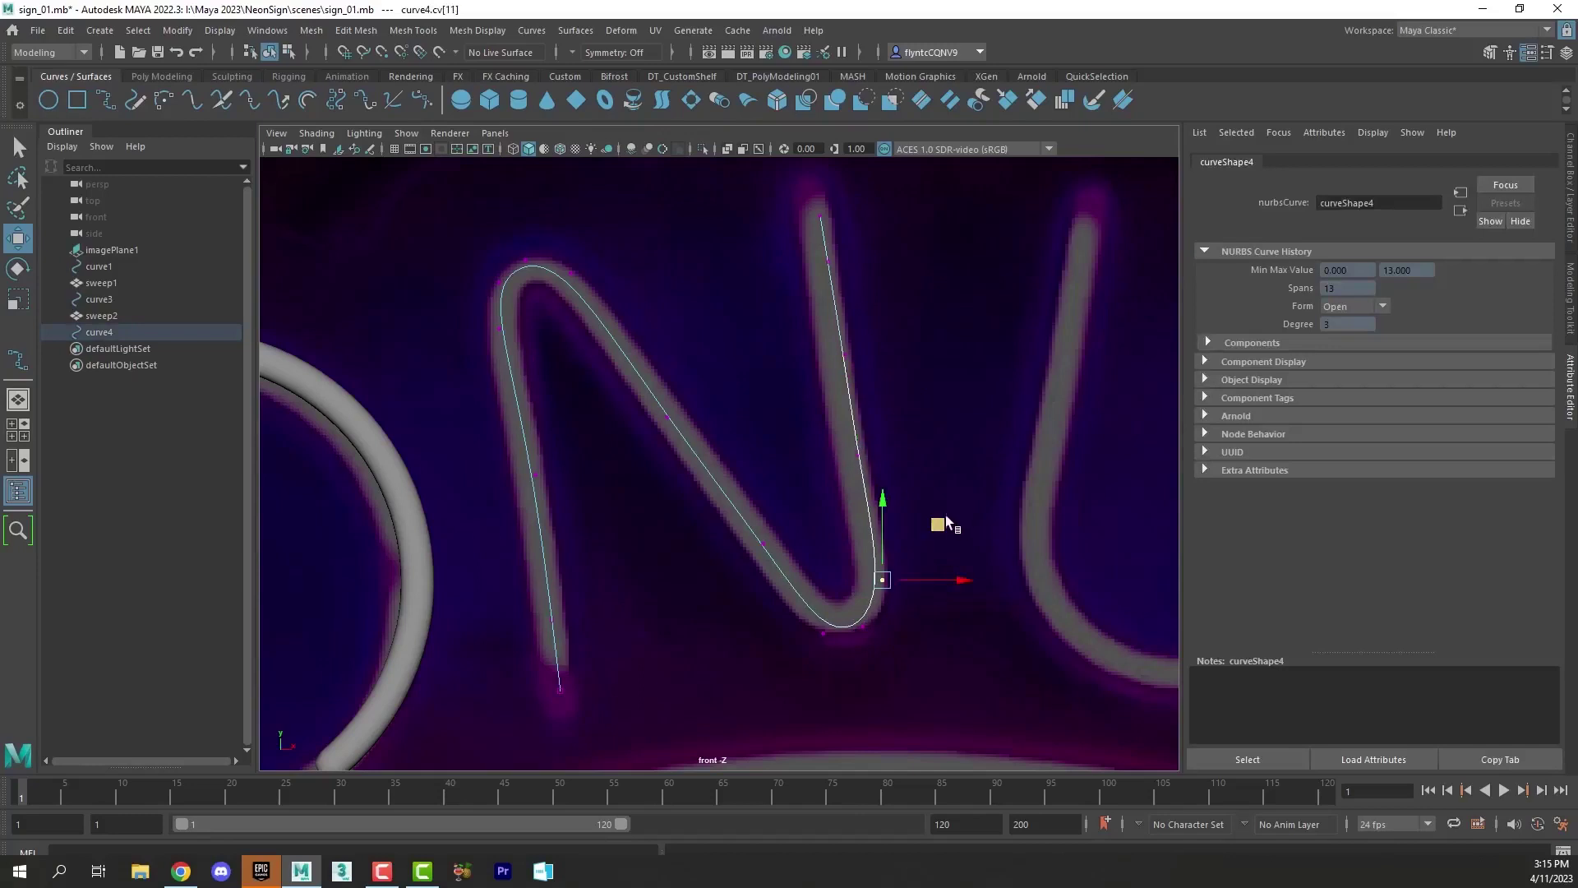
key("Left")
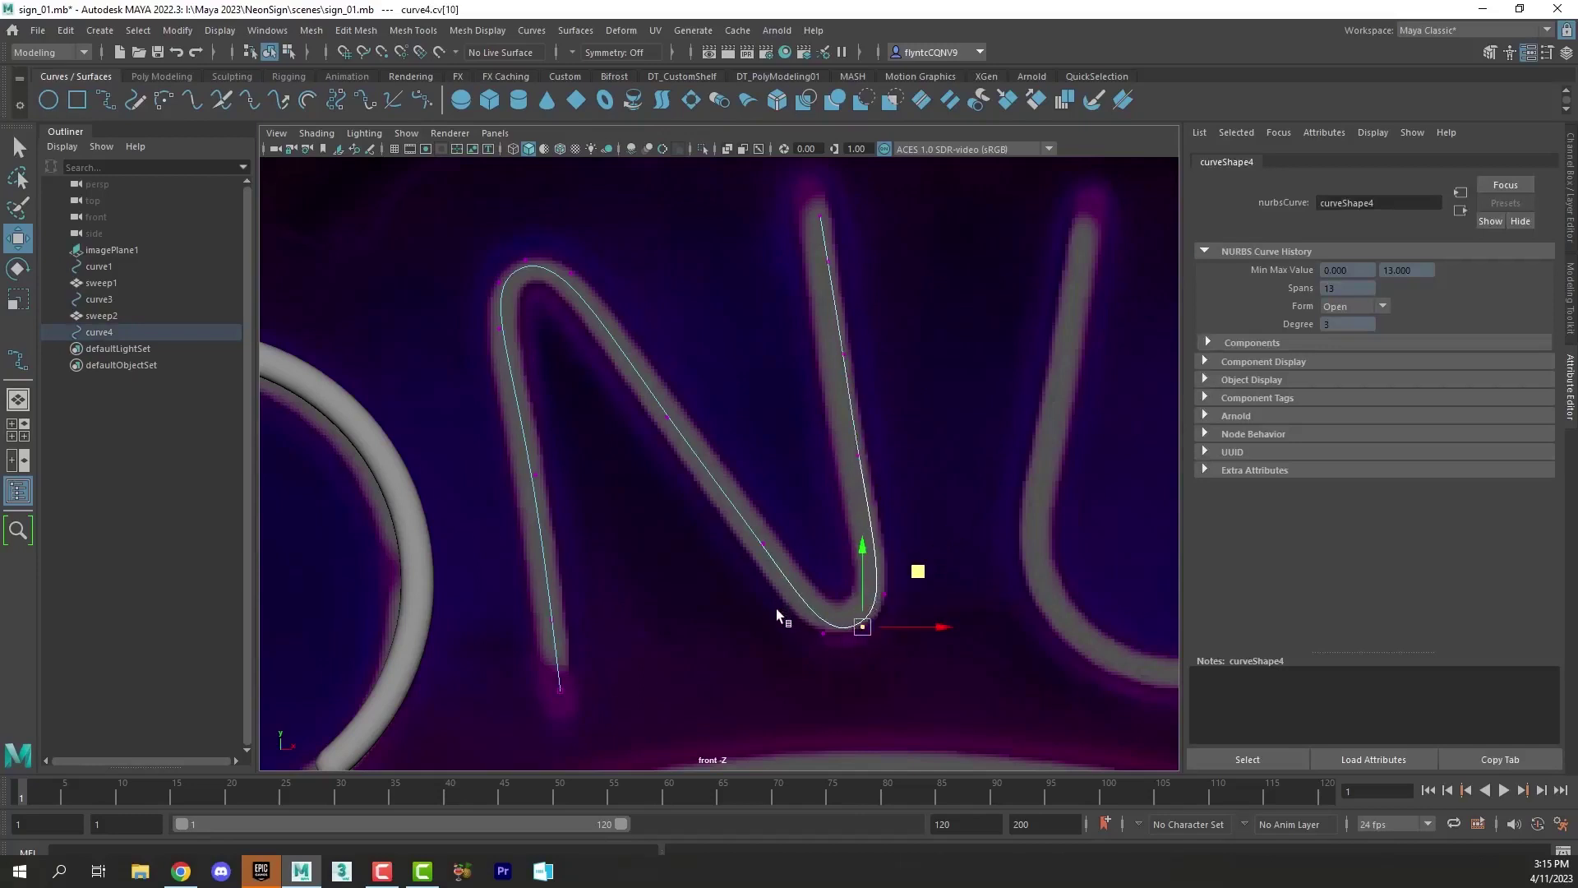
left_click_drag(796, 567, 934, 675)
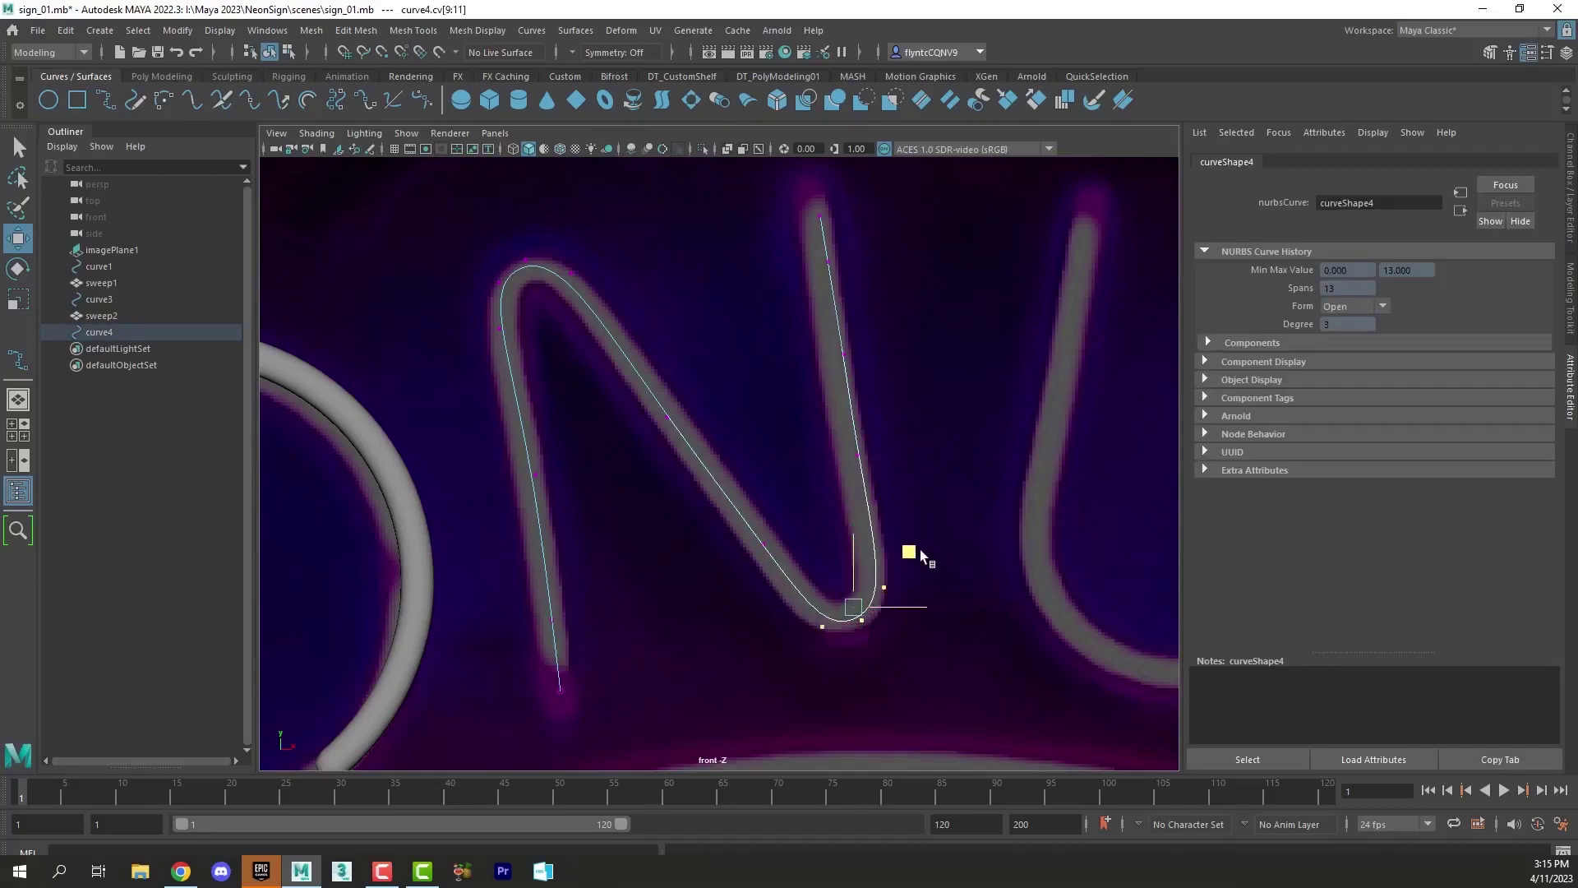
middle_click_drag(920, 559, 920, 550)
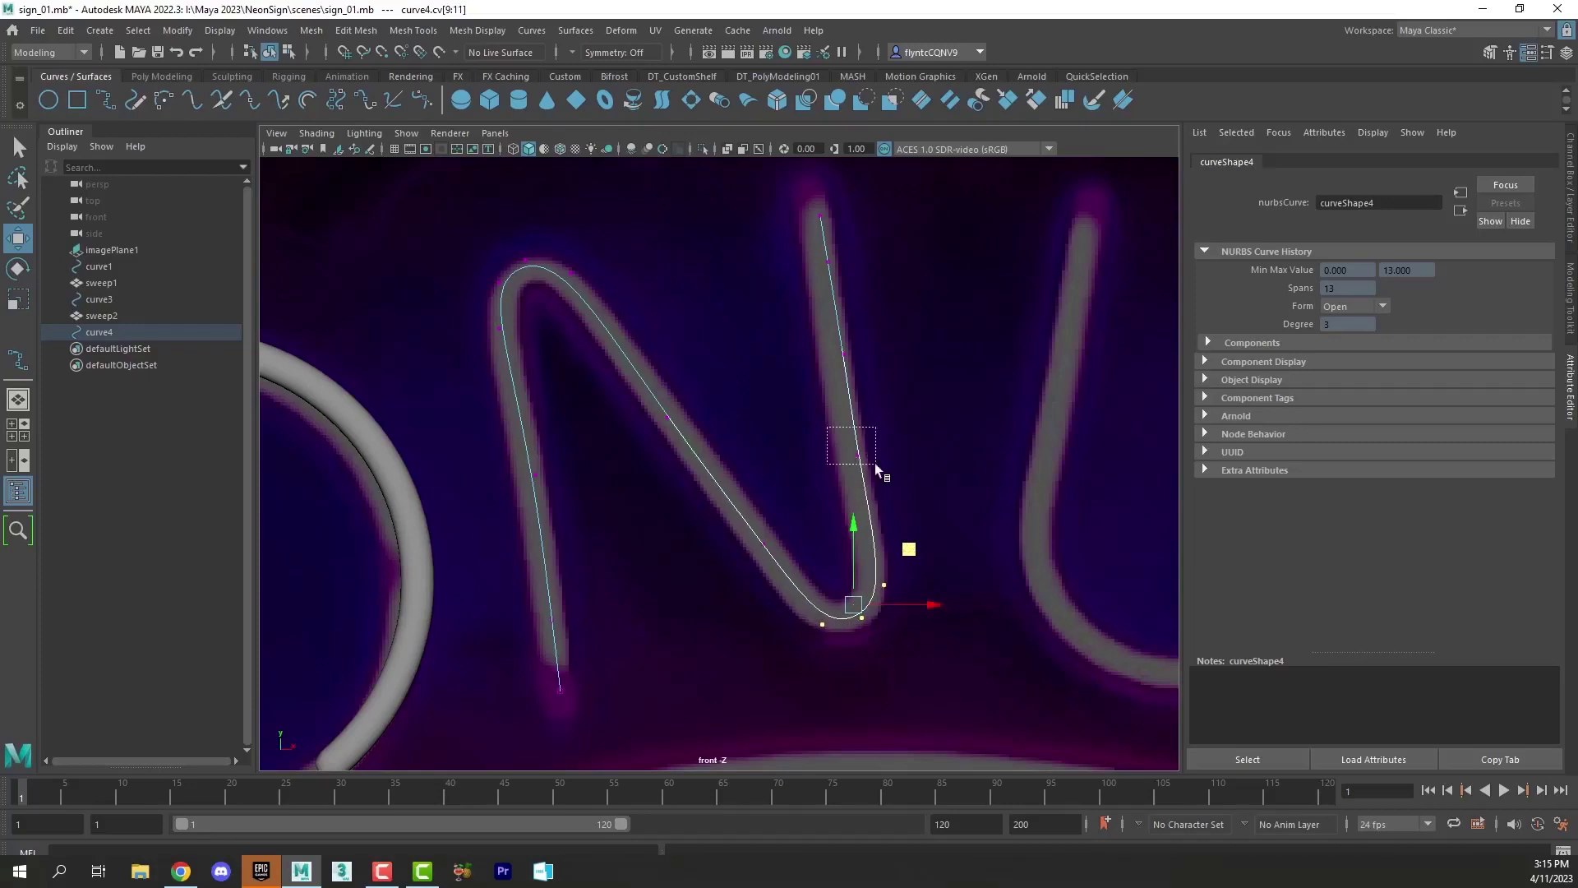
Step: Adjust the control vertices of the N curve's right upright to follow the reference, and raise its upper end slightly
left_click_drag(876, 464, 877, 467)
left_click_drag(920, 394, 922, 411)
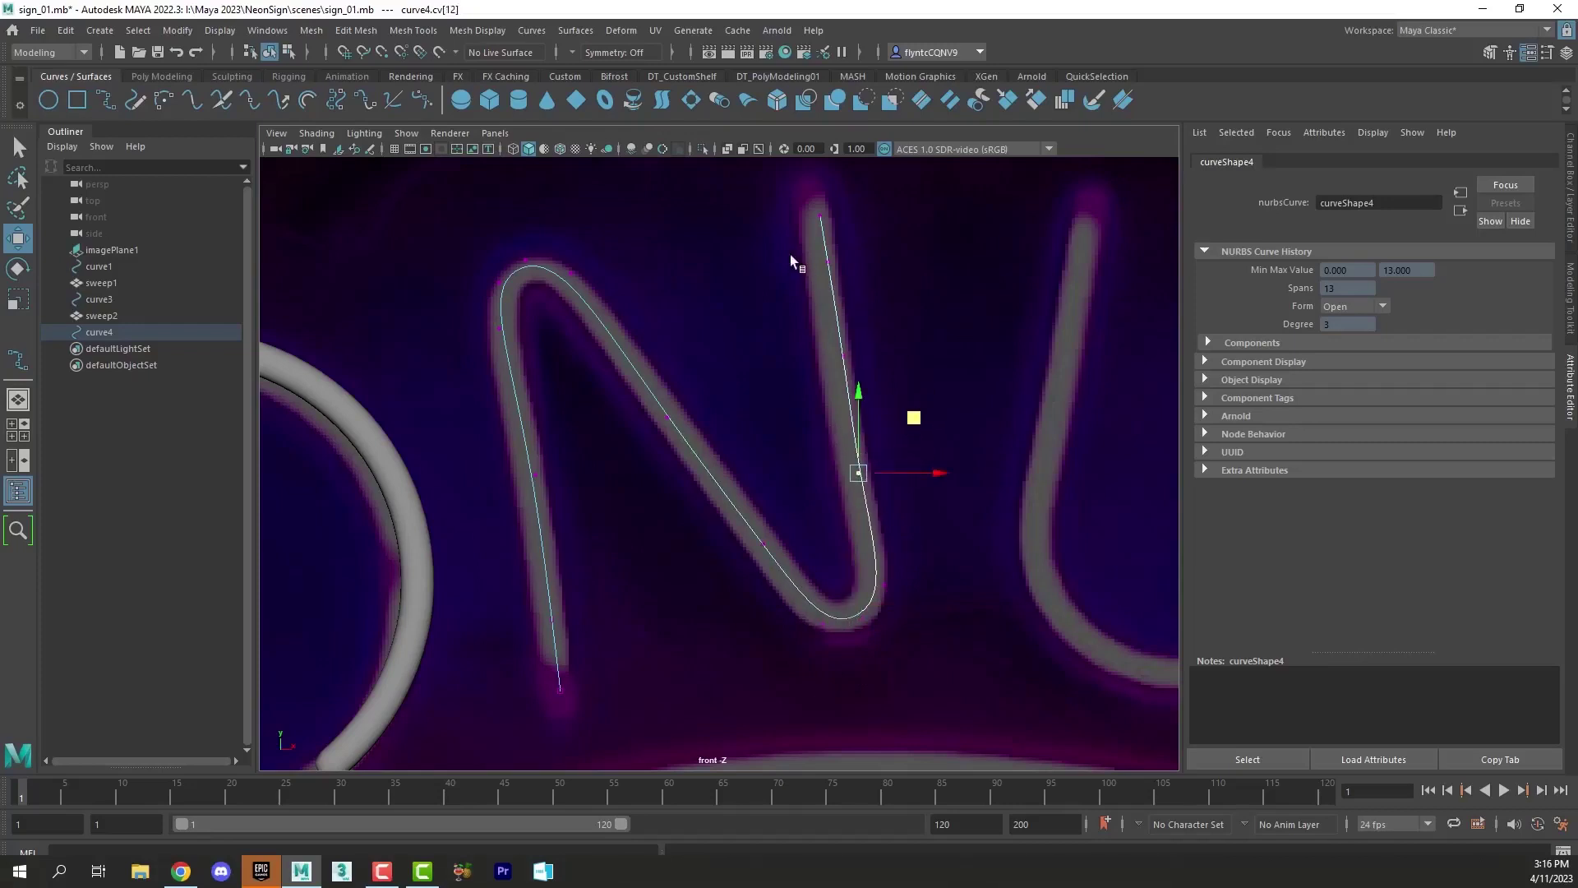
left_click_drag(865, 289, 859, 247)
left_click(852, 232)
key("ctrl+z")
left_click_drag(822, 186, 822, 177)
left_click_drag(821, 374, 901, 305)
left_click_drag(861, 500, 924, 421)
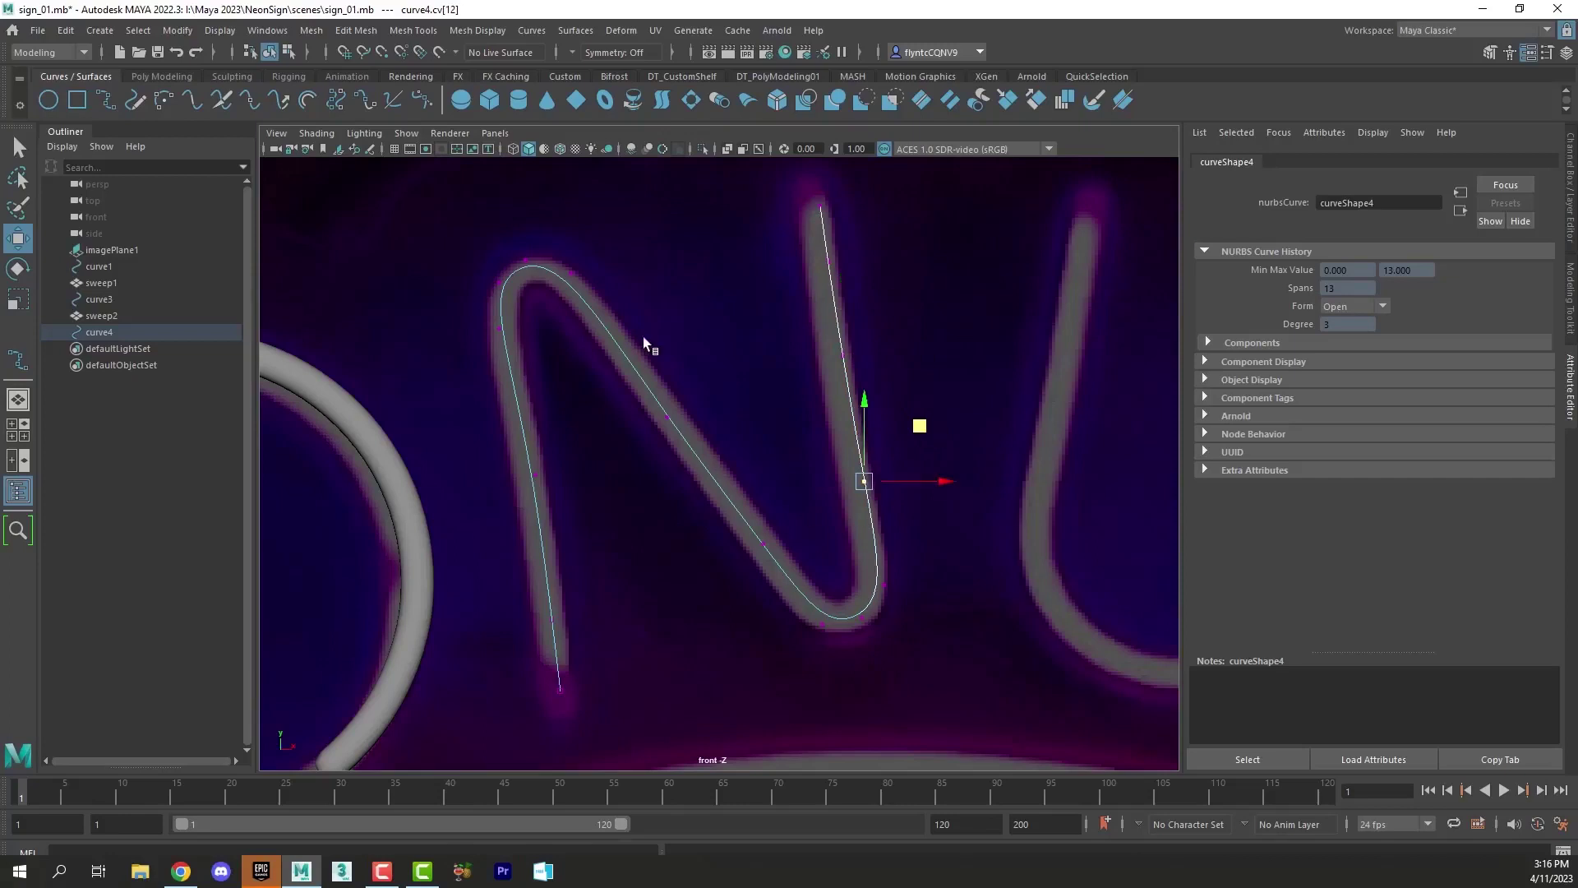
Step: Create a Sweep Mesh tube from the N curve with precision 80.110 and capped ends
right_click_drag(643, 337, 741, 314)
left_click(99, 30)
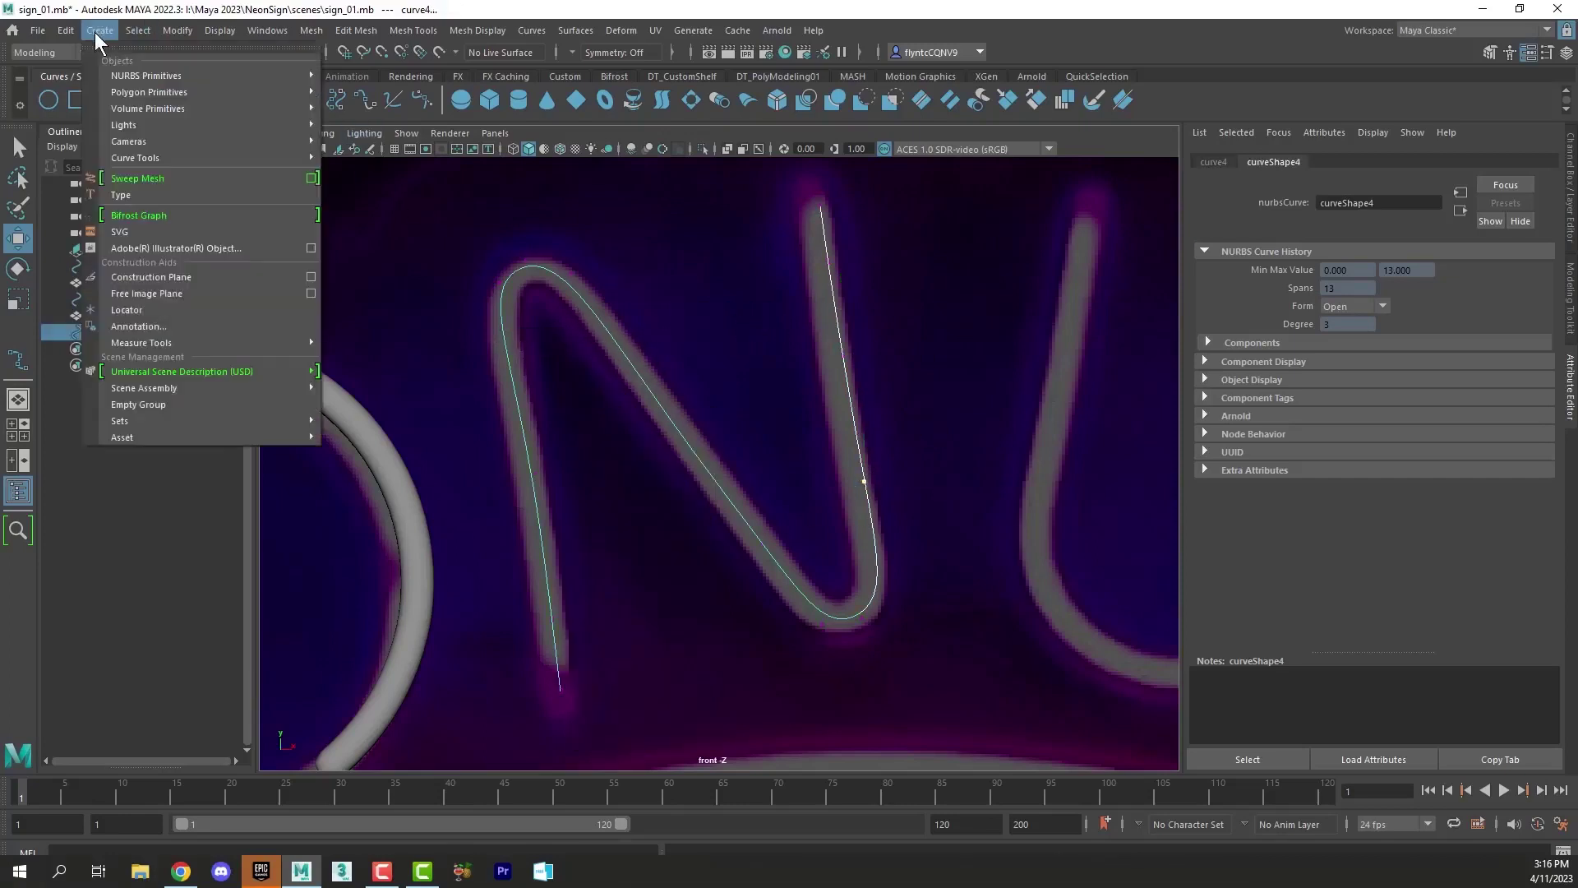
left_click(145, 178)
left_click(712, 444)
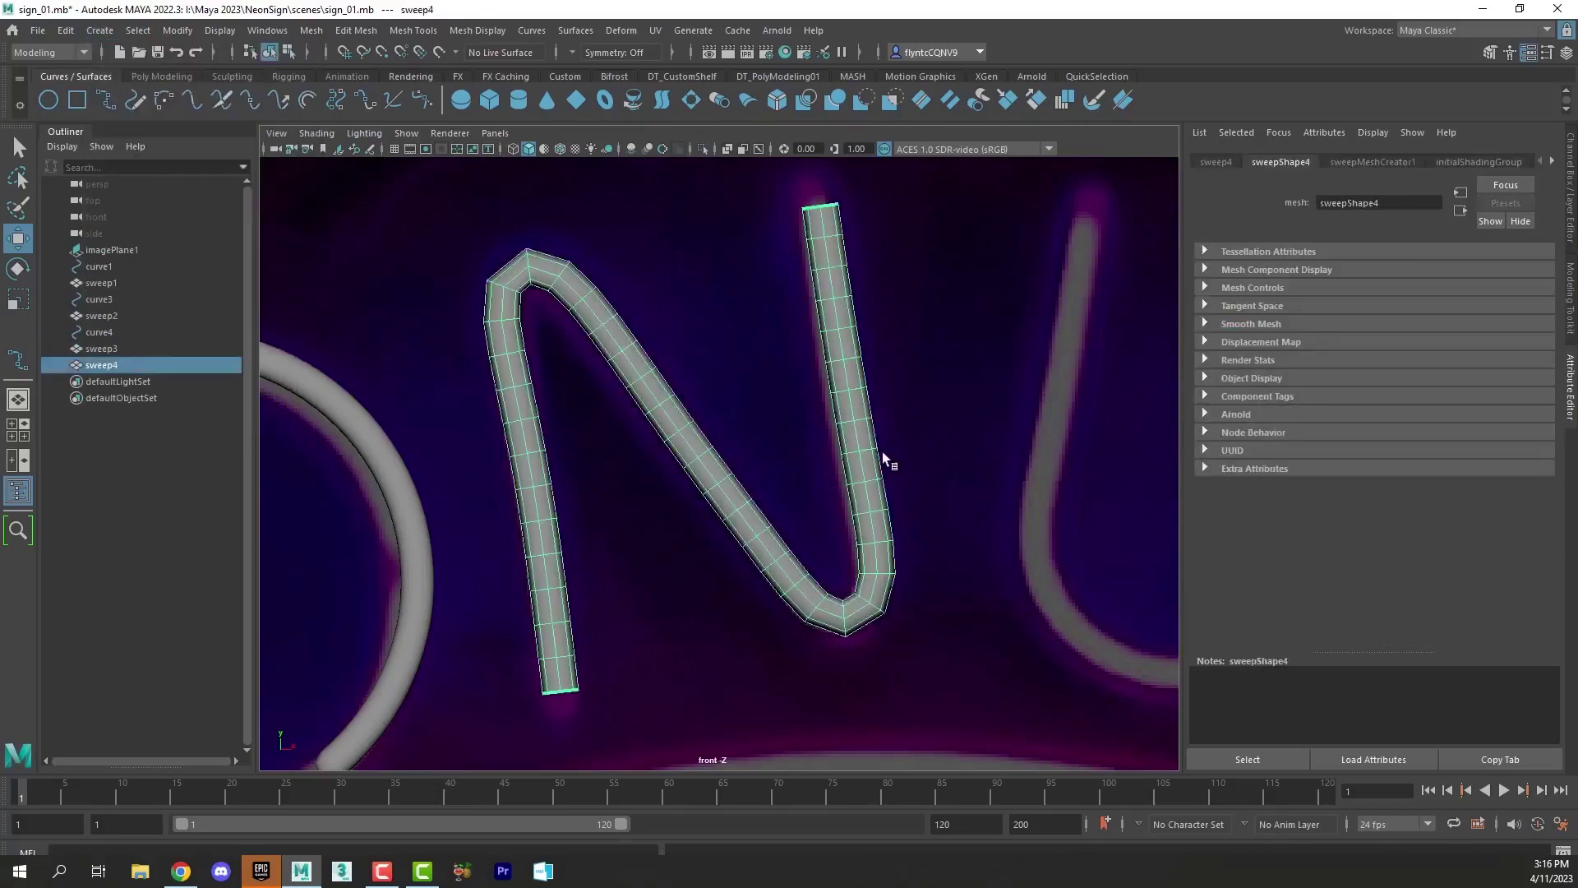
left_click(1370, 162)
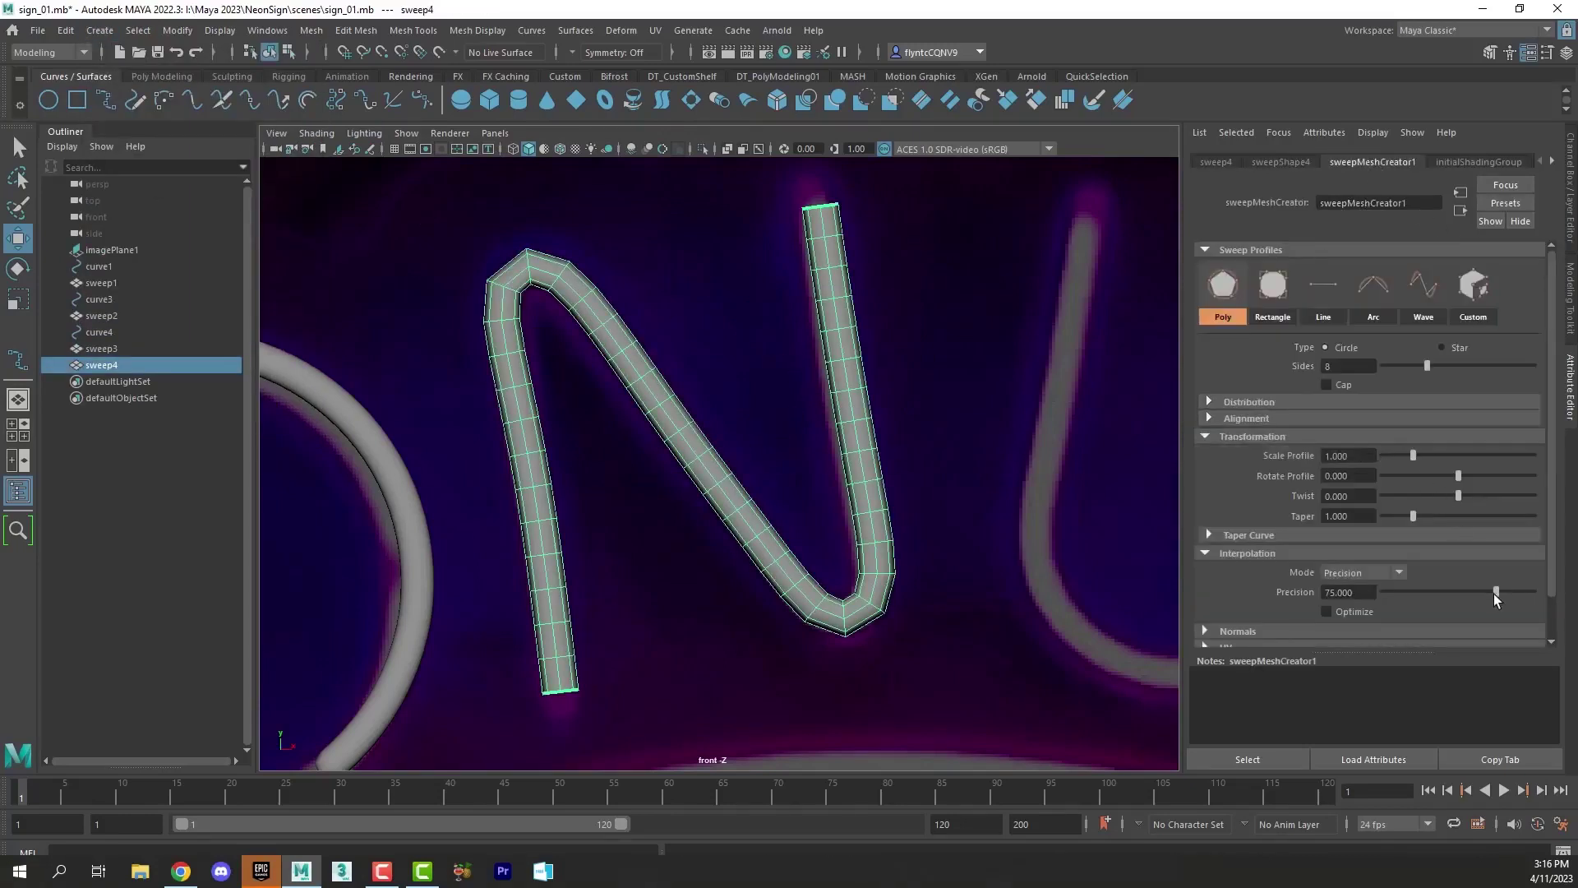
left_click_drag(1496, 593, 1503, 593)
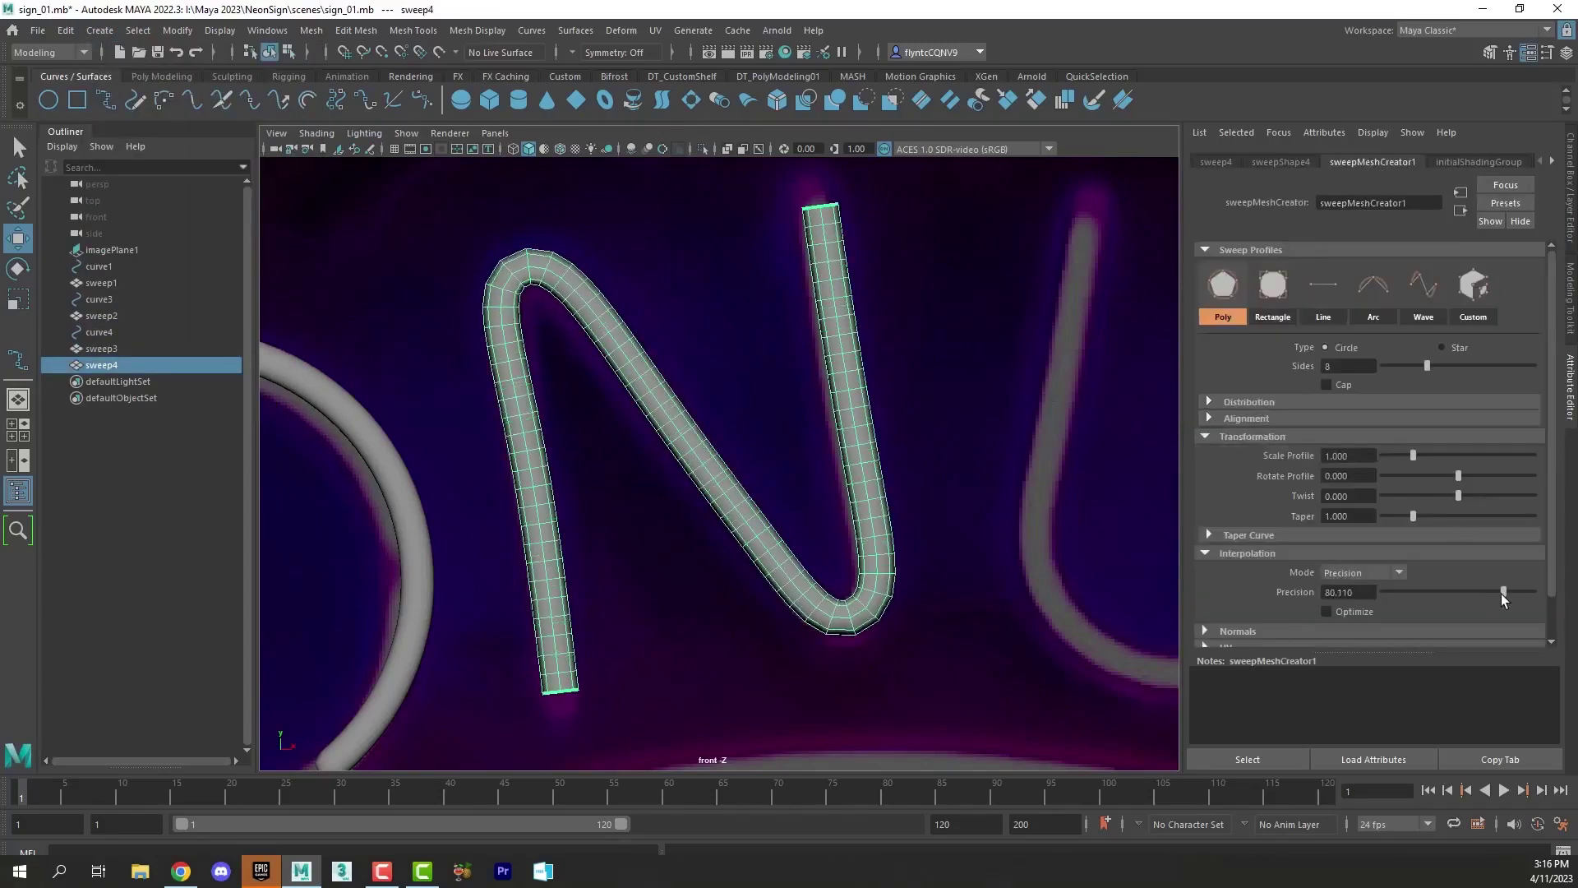
left_click(1326, 385)
Step: Smooth the N's swept tube with one division level
left_click(311, 30)
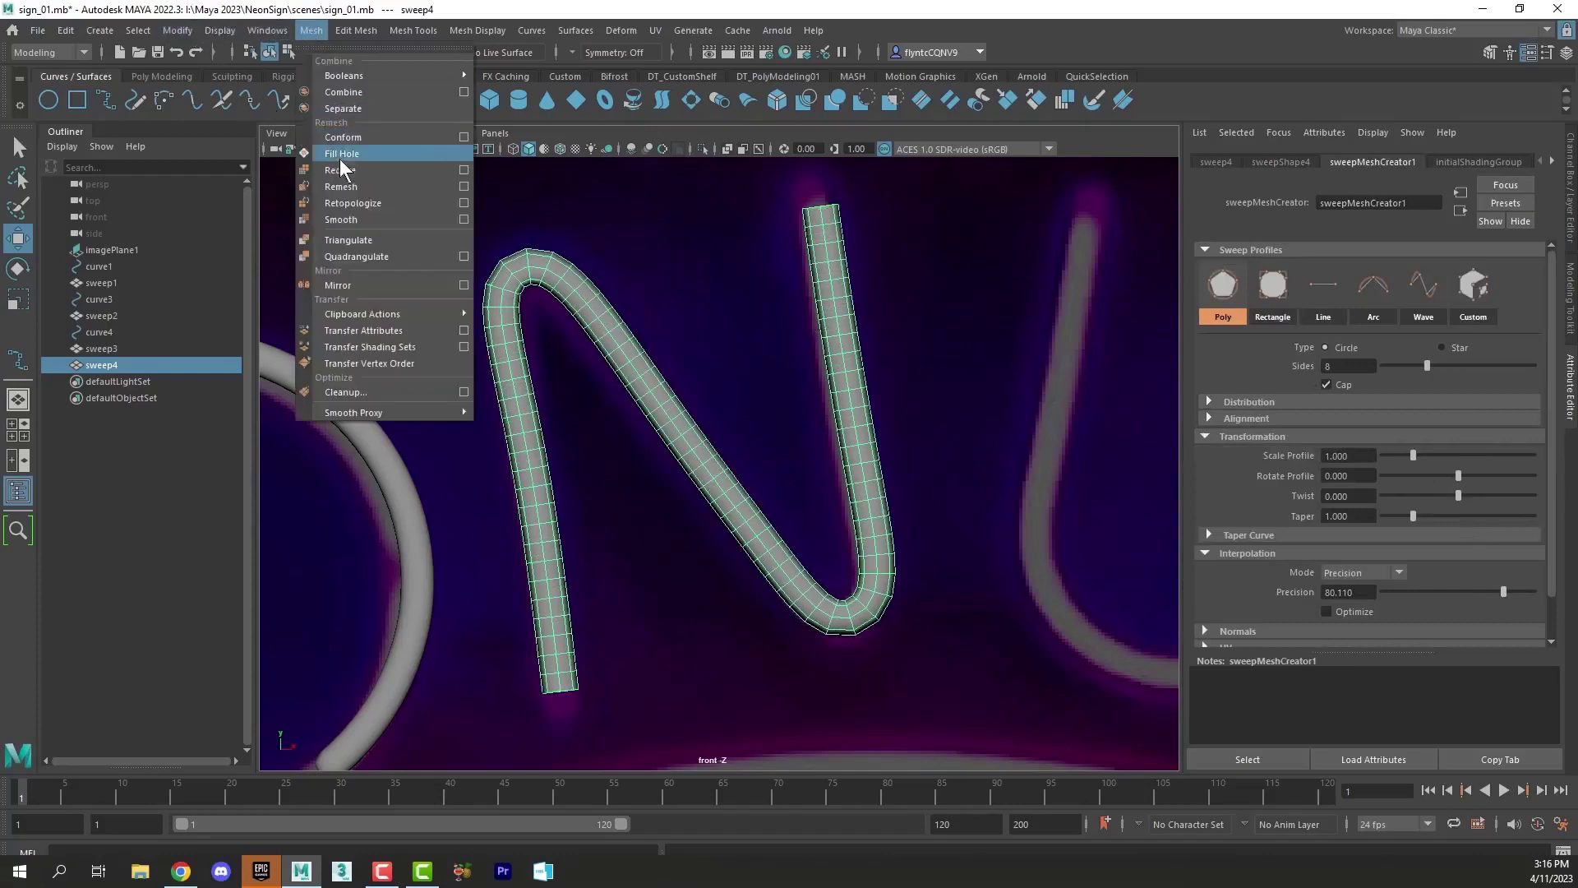
left_click(363, 217)
key("q")
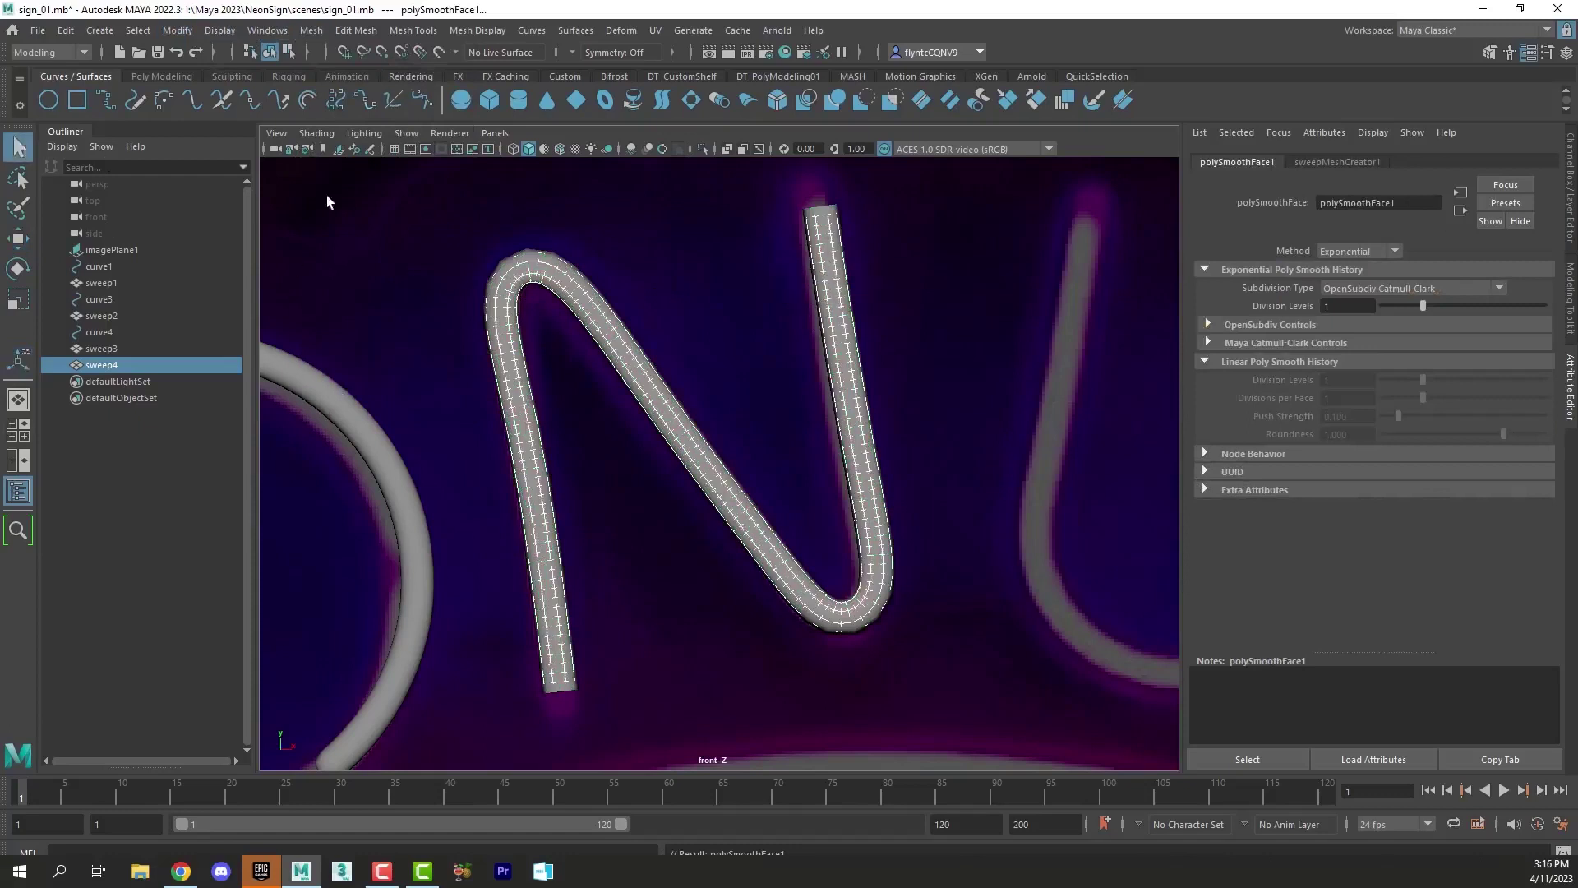
Step: Compare the two overlapping N tubes and delete the unsmoothed duplicate, sweep3
left_click(561, 284)
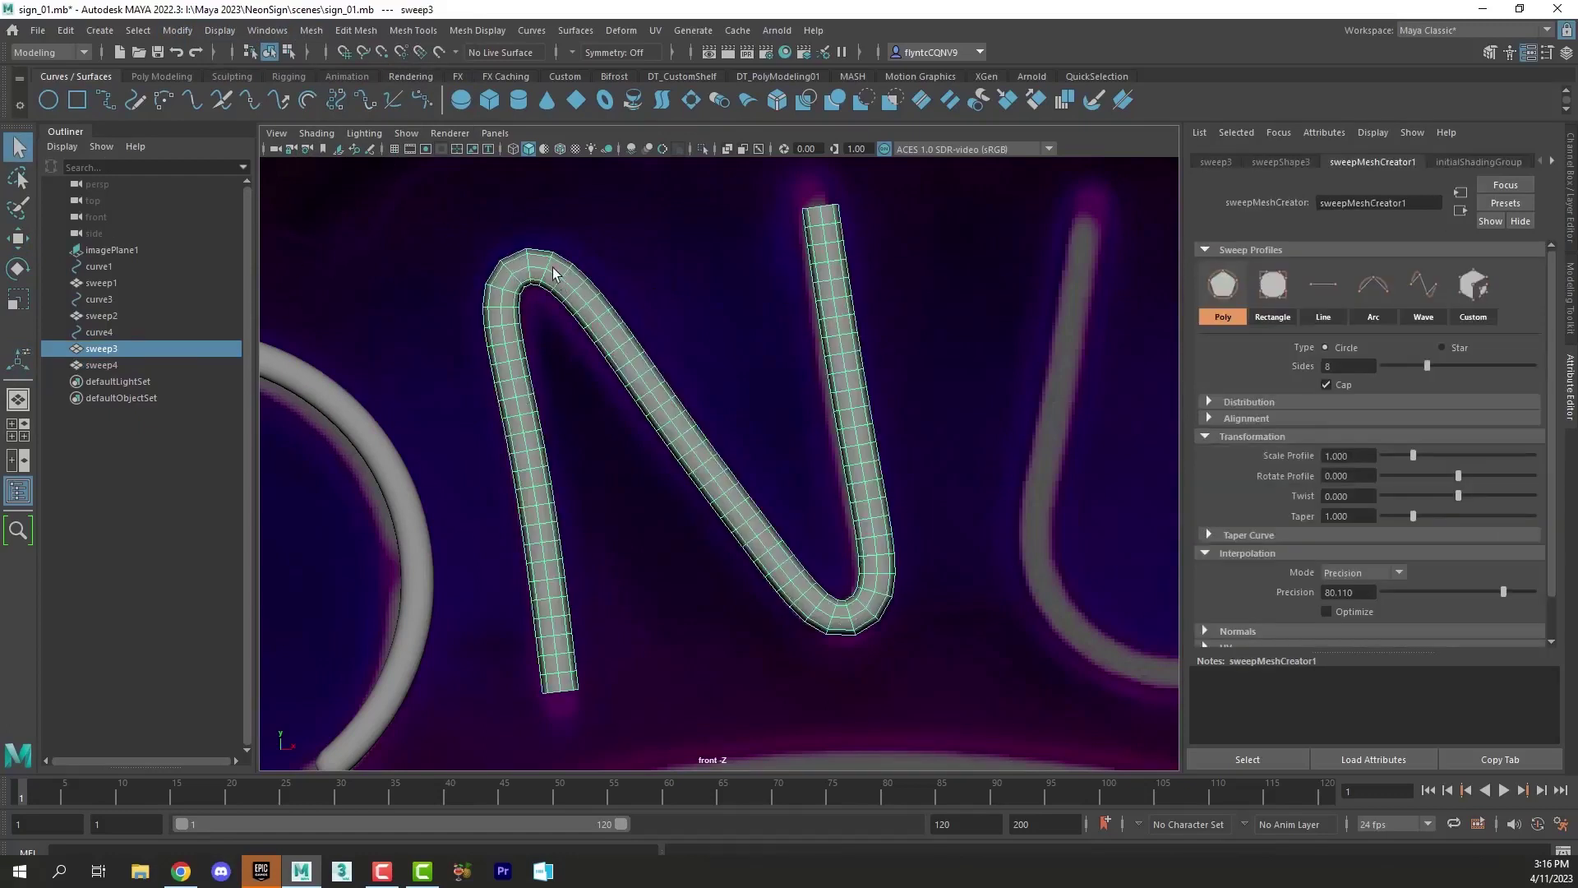
left_click(17, 238)
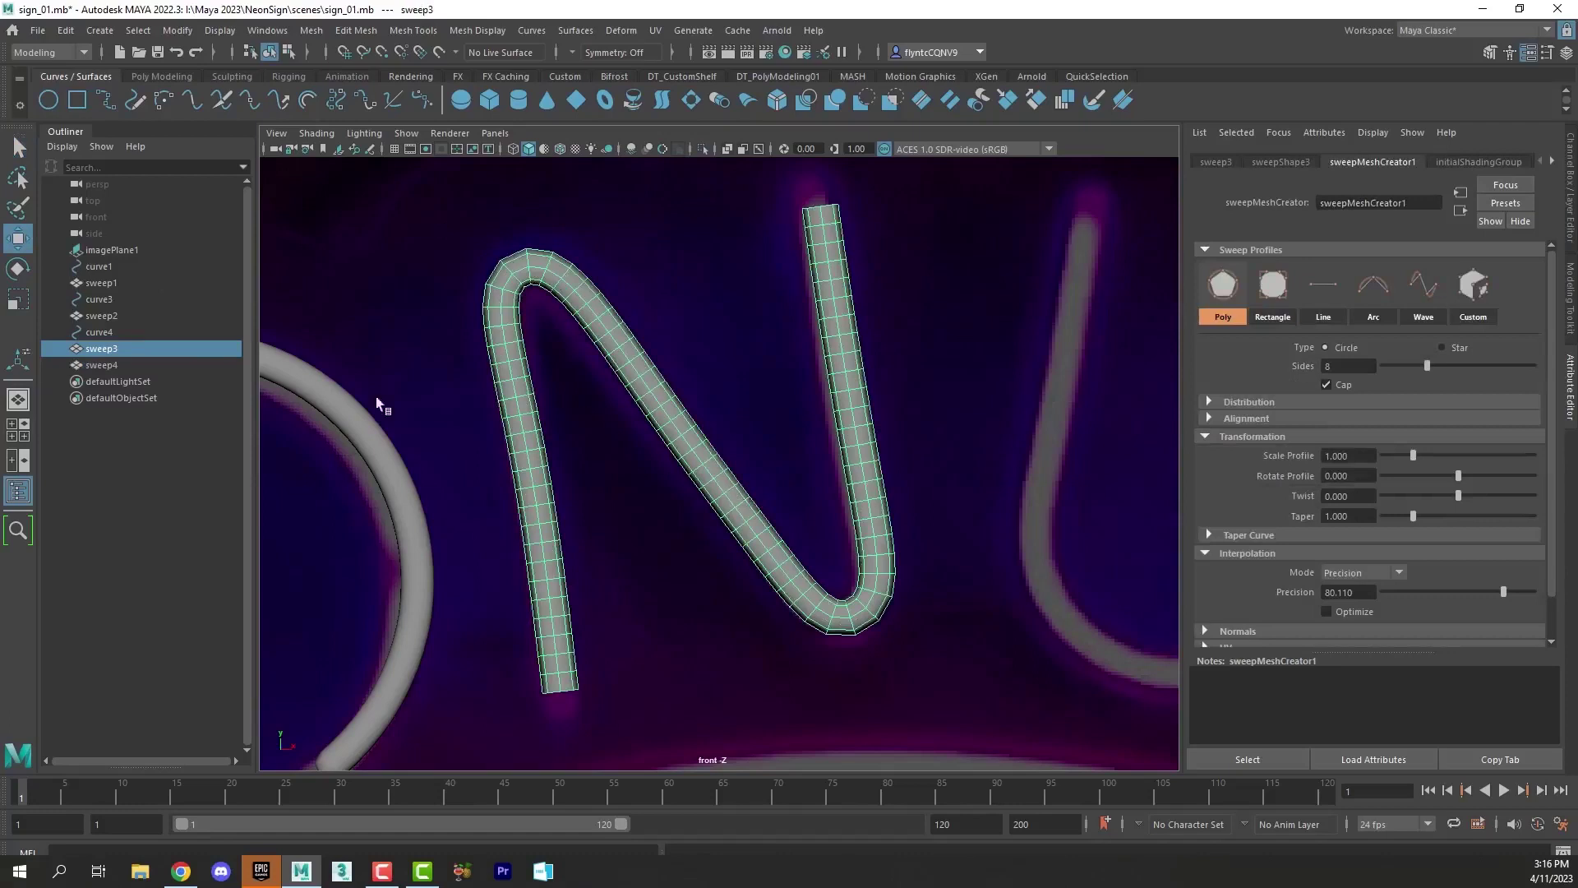
left_click(111, 366)
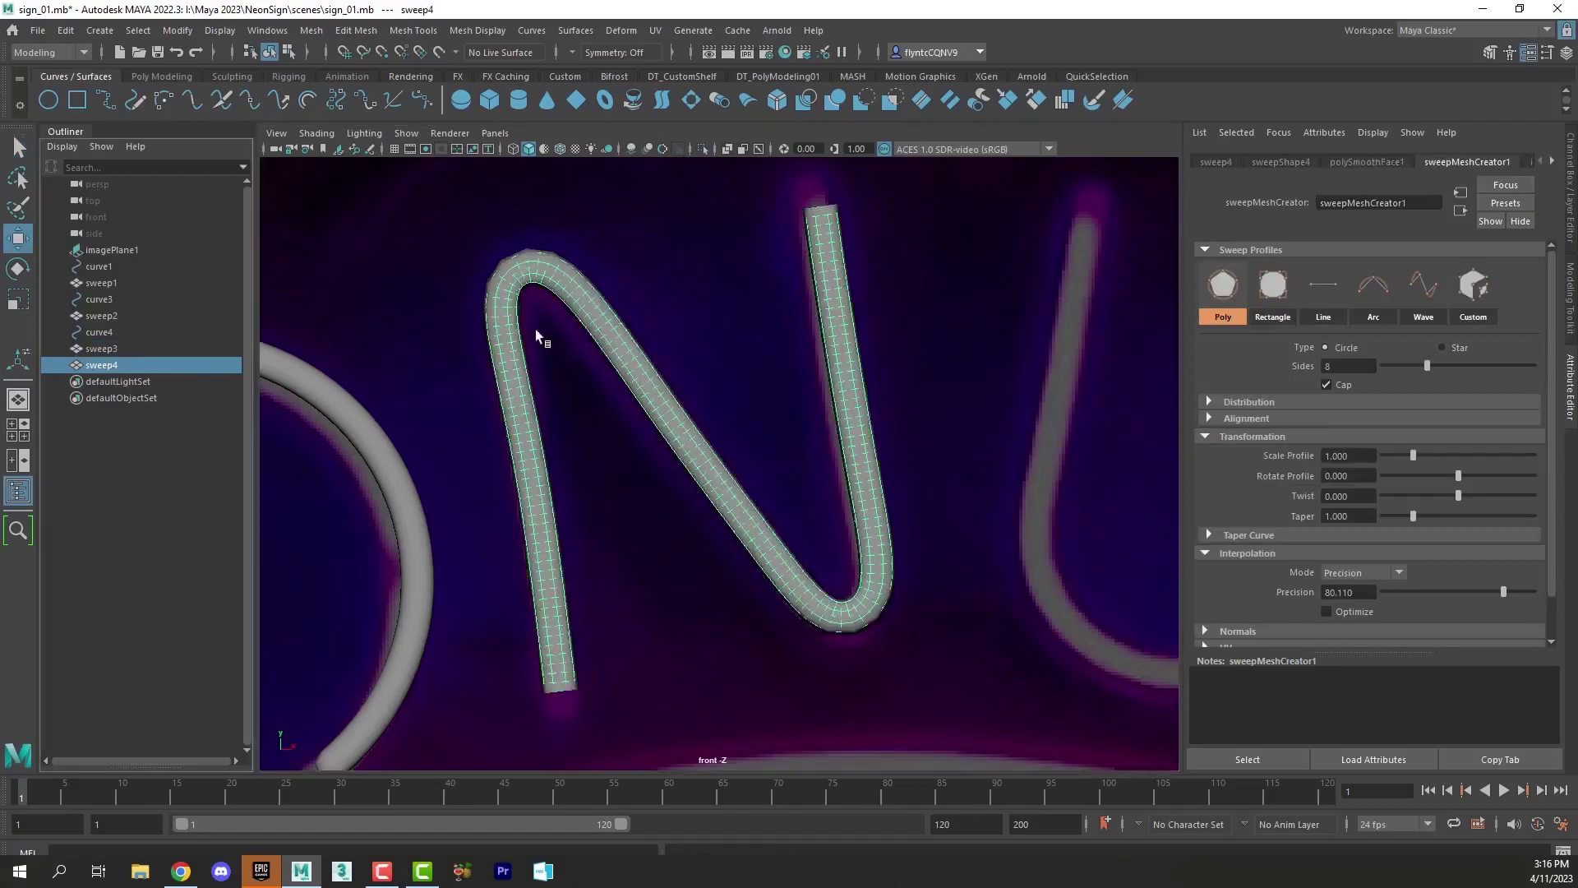
left_click(111, 349)
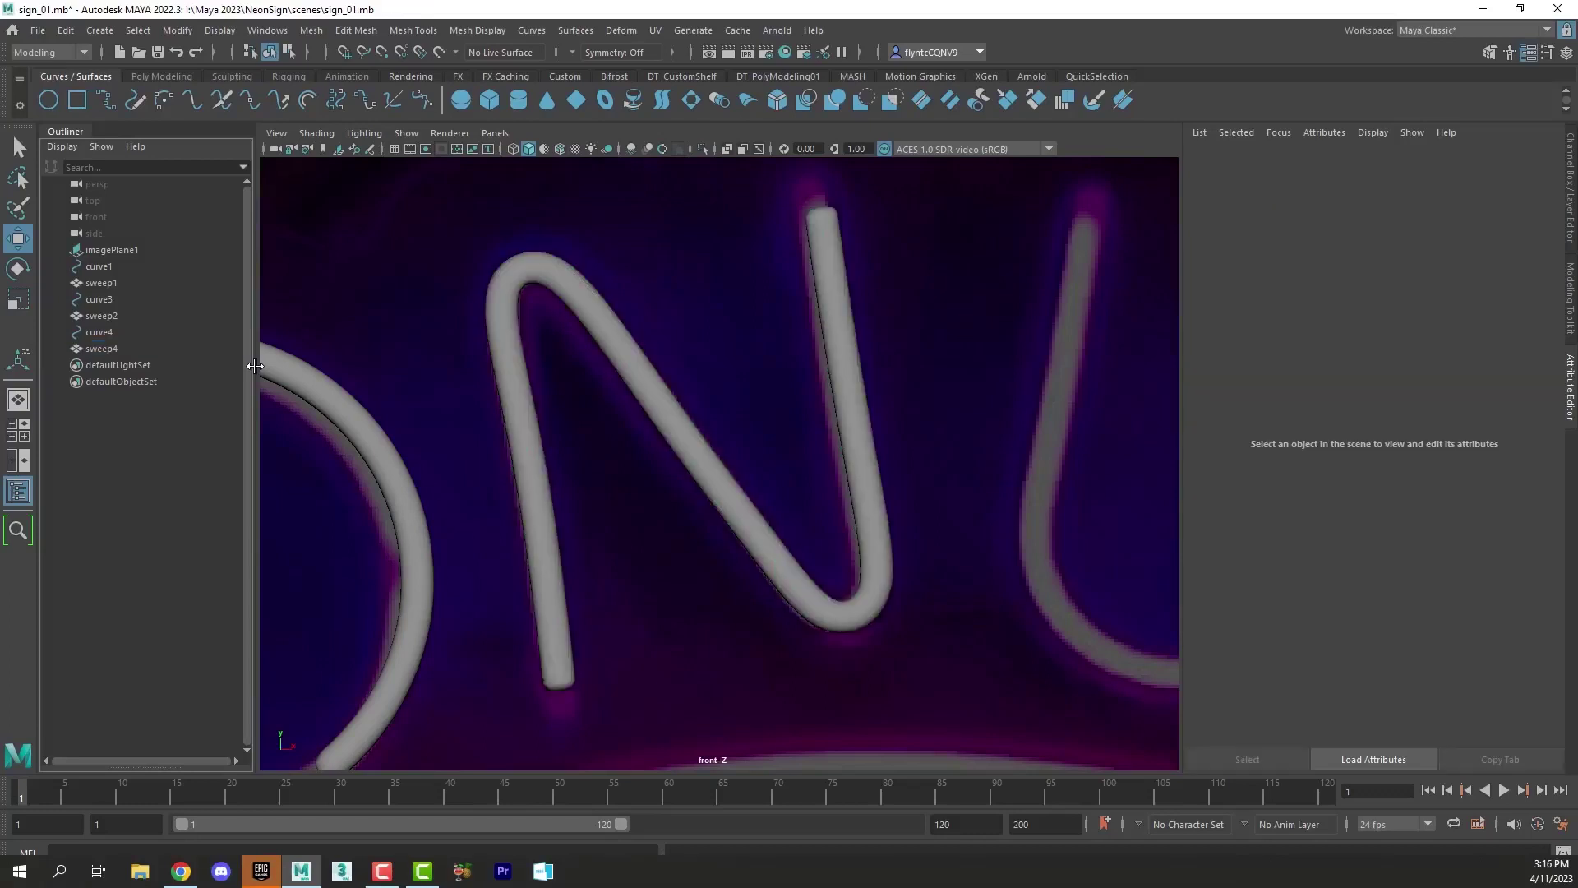
Step: Delete the construction history of the N's smoothed tube and deselect it
left_click(573, 298)
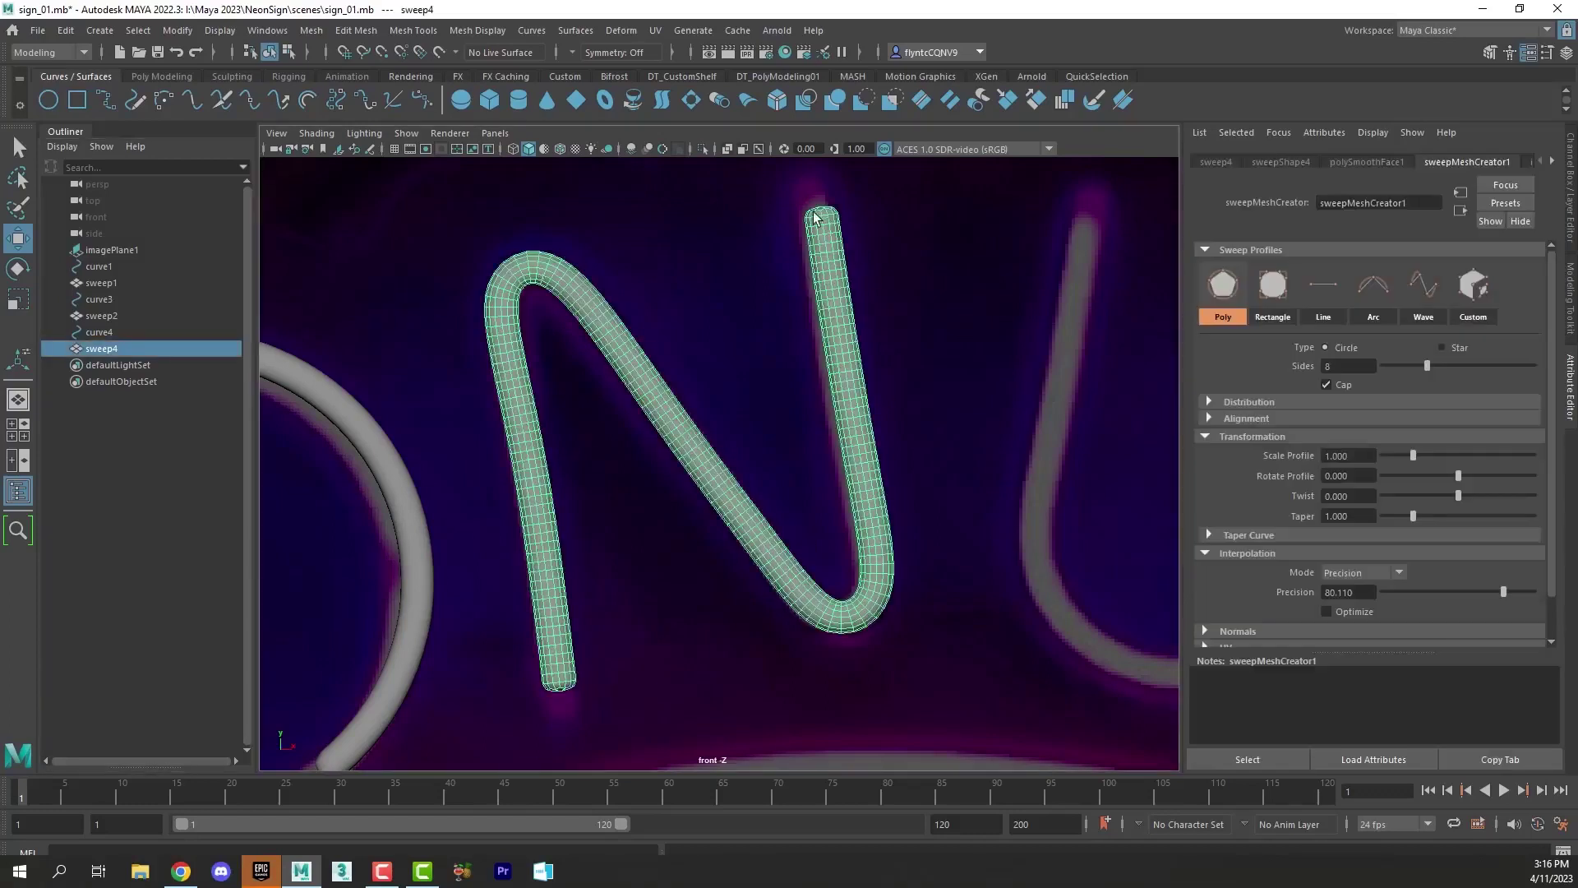
left_click(65, 30)
mouse_move(140, 227)
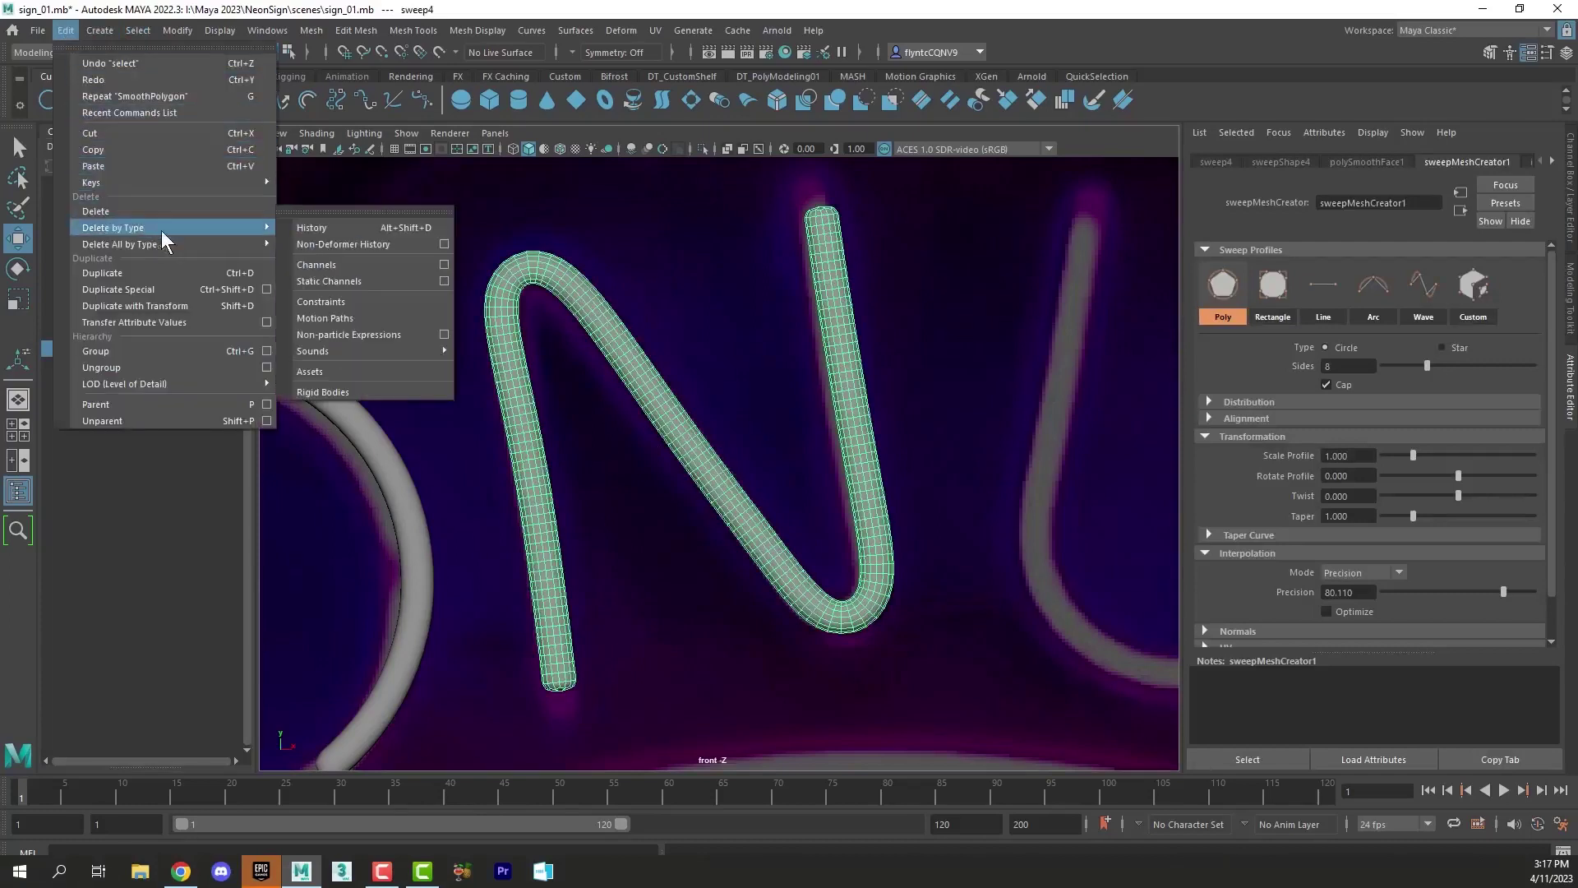
left_click(316, 229)
left_click(945, 466)
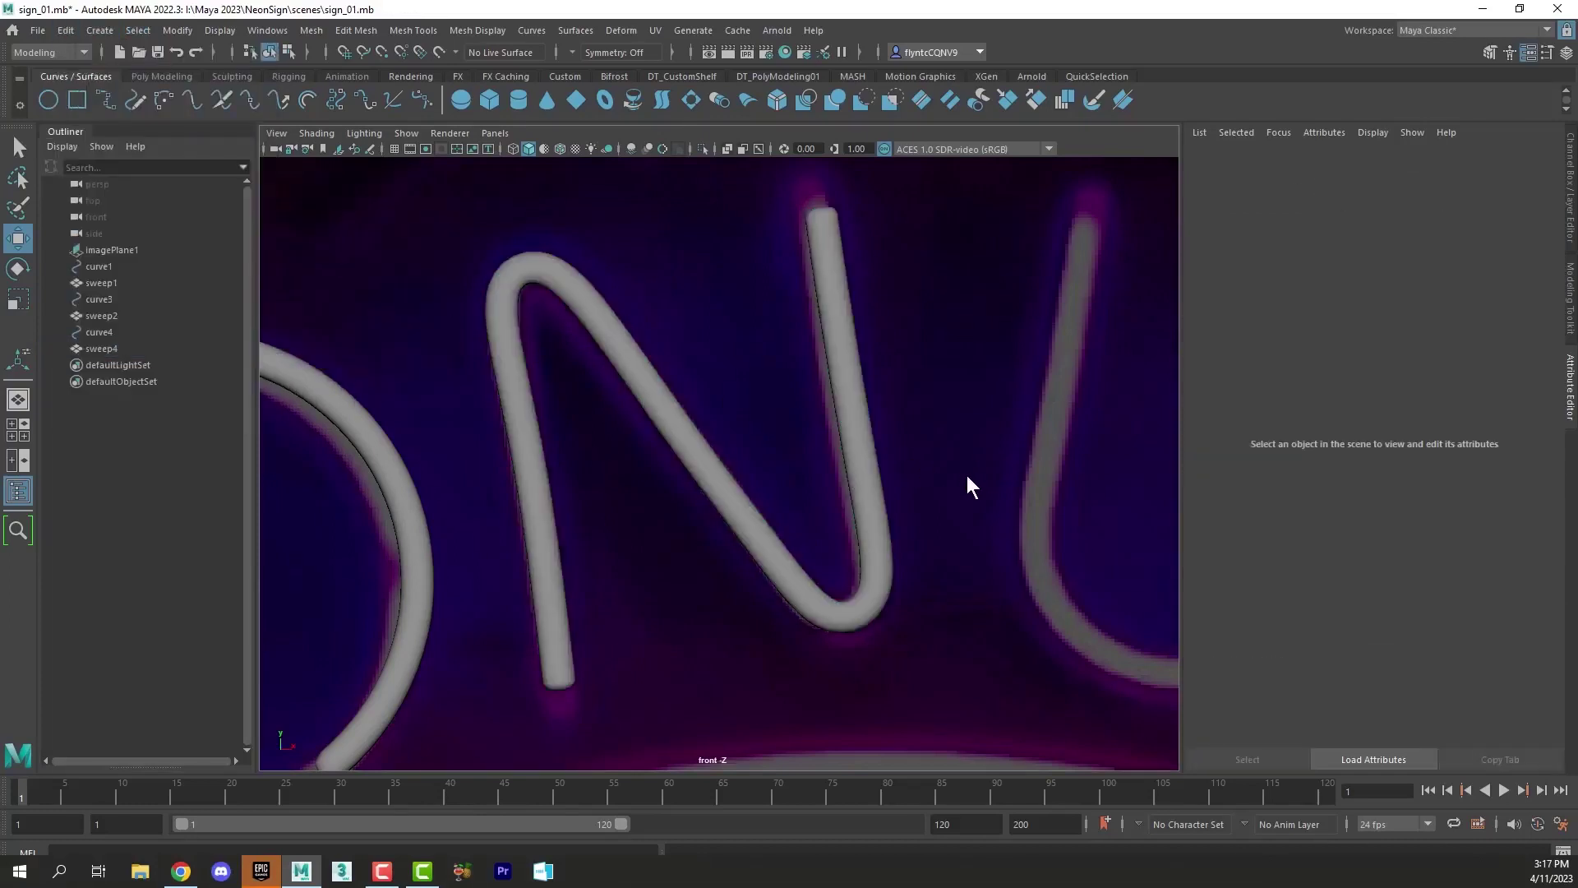
middle_click_drag(962, 475, 532, 498, "alt")
middle_click_drag(761, 490, 697, 424, "alt")
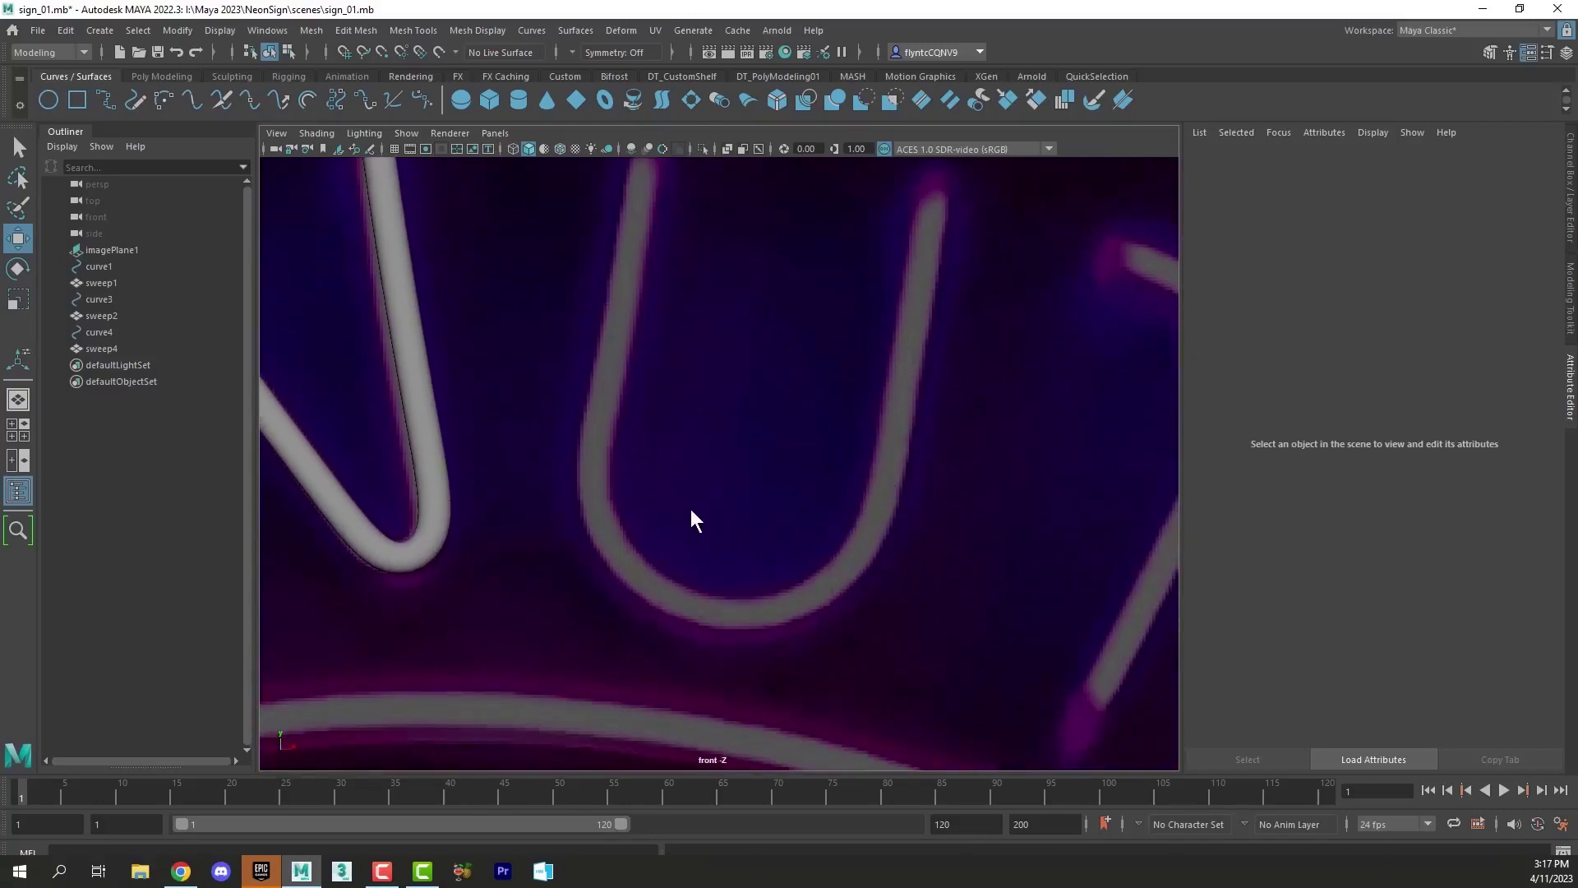
scroll(691, 510, "down", 8)
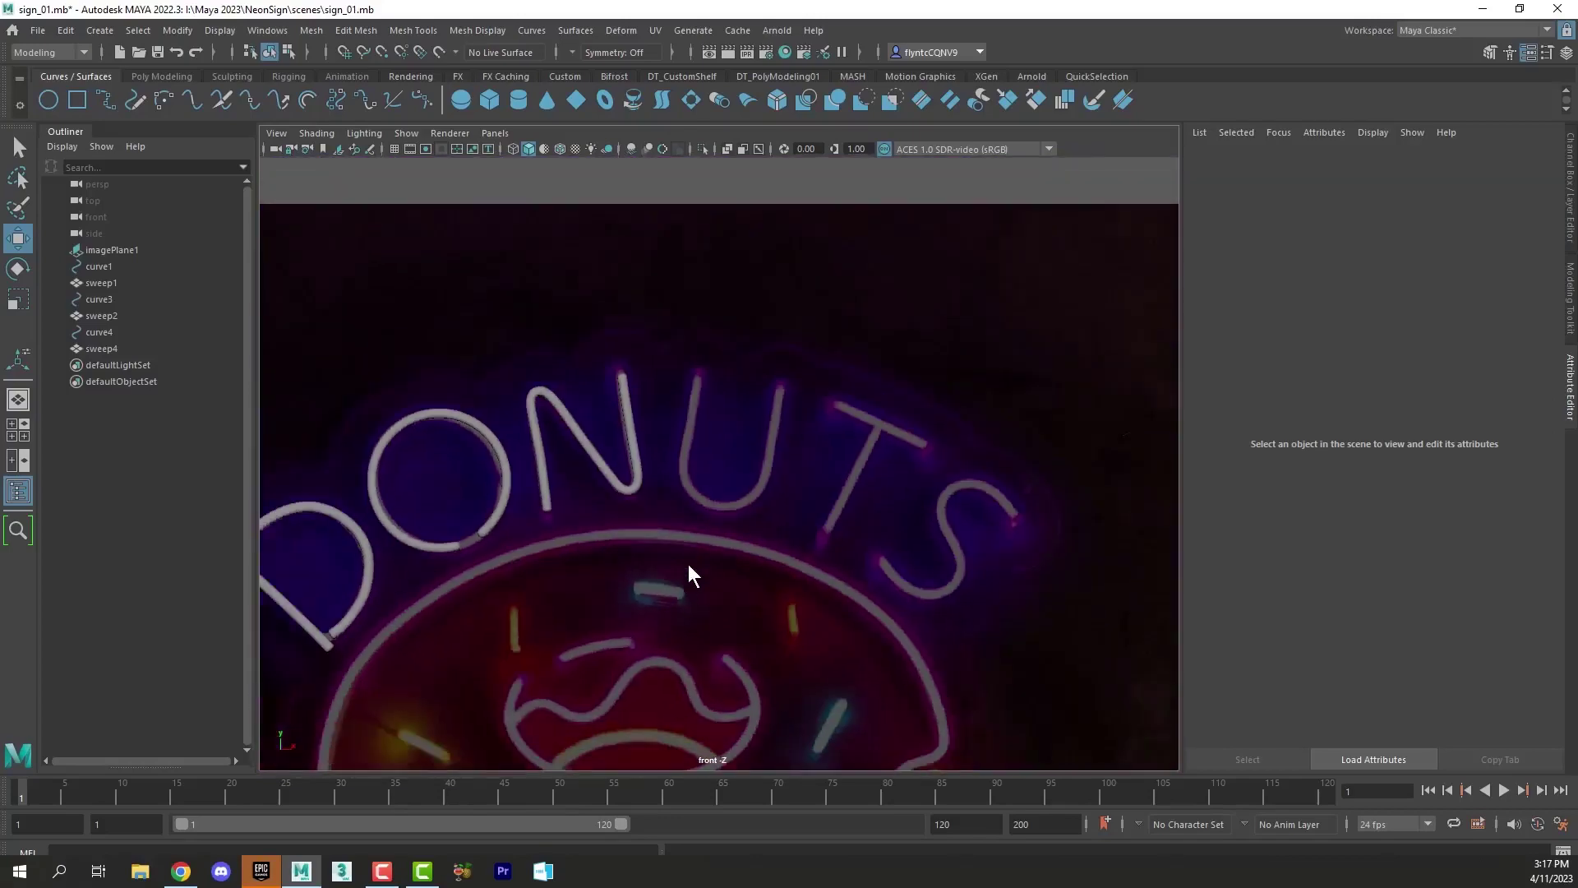
middle_click_drag(690, 589, 790, 345, "alt")
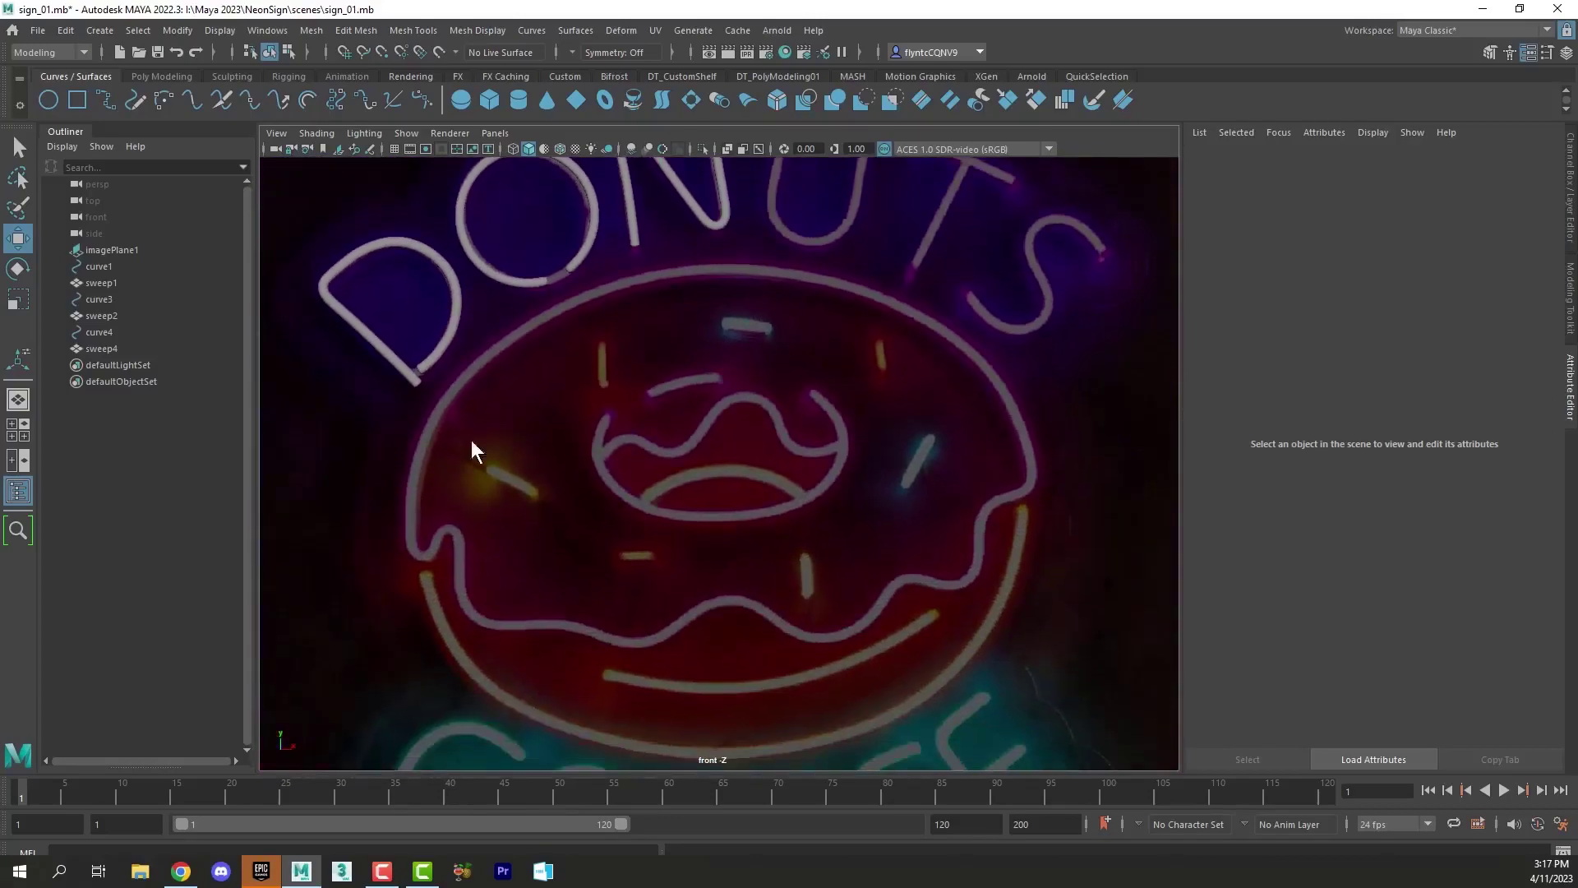